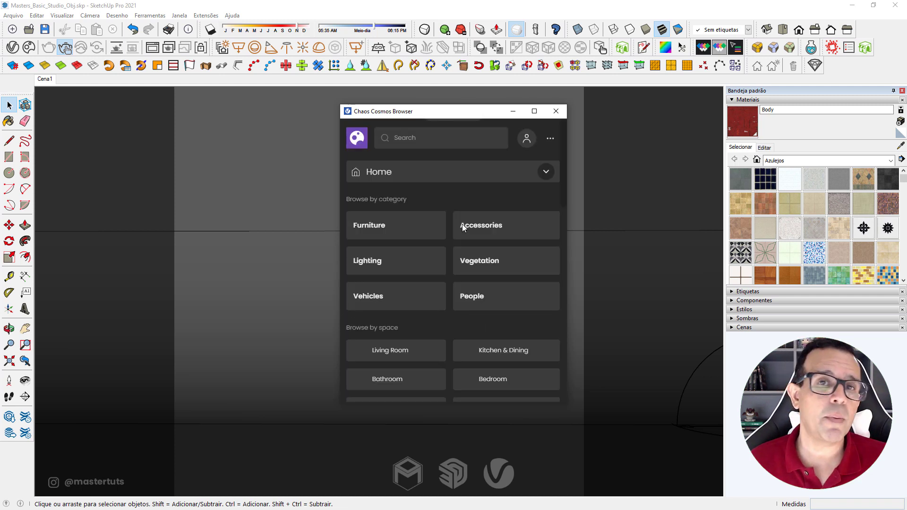
Open the Furniture category in Chaos Cosmos and widen the browser window
{"action": "left_click", "coordinate": [369, 228]}
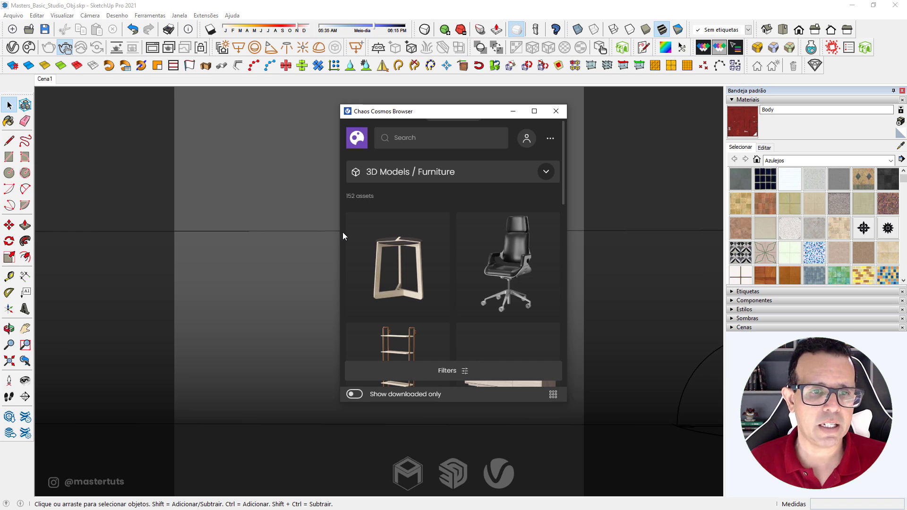
{"action": "left_click_drag", "start_coordinate": [340, 234], "coordinate": [169, 222]}
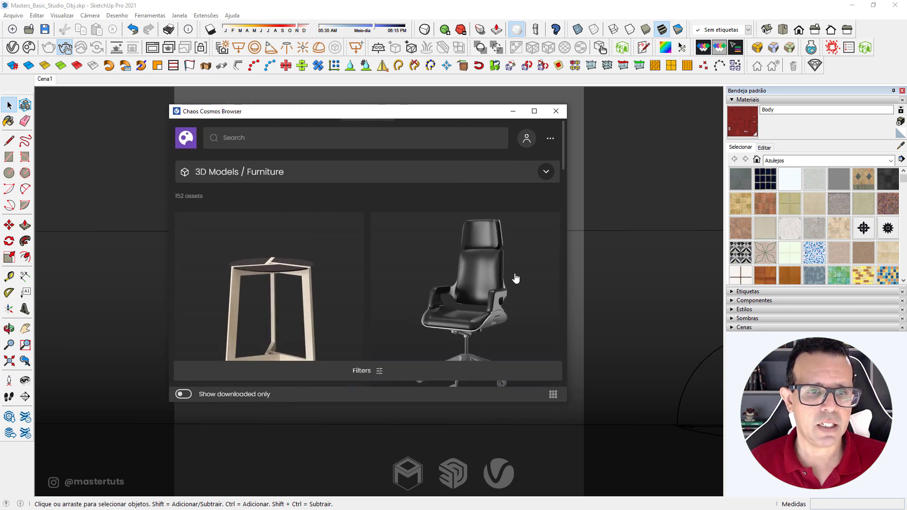
{"action": "scroll", "coordinate": [469, 285], "scroll_direction": "down", "scroll_amount": 1}
{"action": "scroll", "coordinate": [469, 284], "scroll_direction": "down", "scroll_amount": 2}
{"action": "scroll", "coordinate": [469, 283], "scroll_direction": "down", "scroll_amount": 2}
{"action": "scroll", "coordinate": [466, 280], "scroll_direction": "down", "scroll_amount": 2}
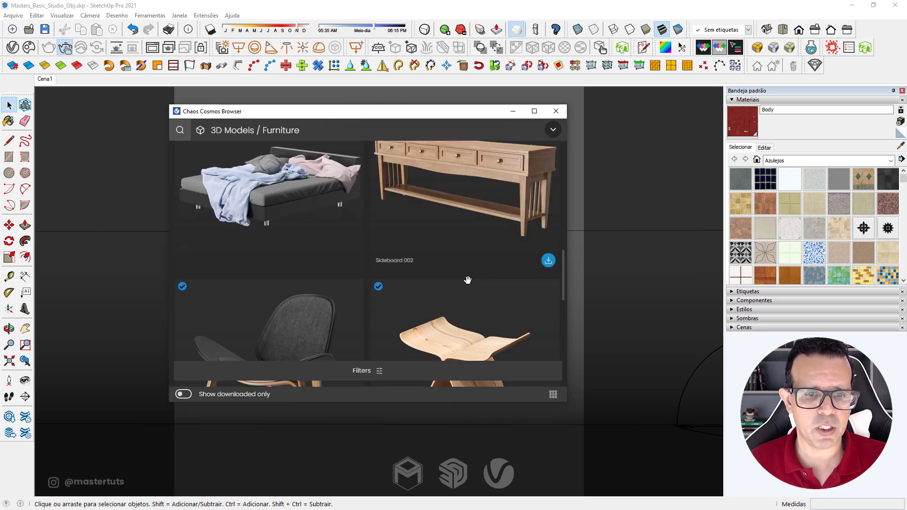
{"action": "scroll", "coordinate": [465, 280], "scroll_direction": "down", "scroll_amount": 2}
{"action": "left_click_drag", "start_coordinate": [169, 235], "coordinate": [47, 205]}
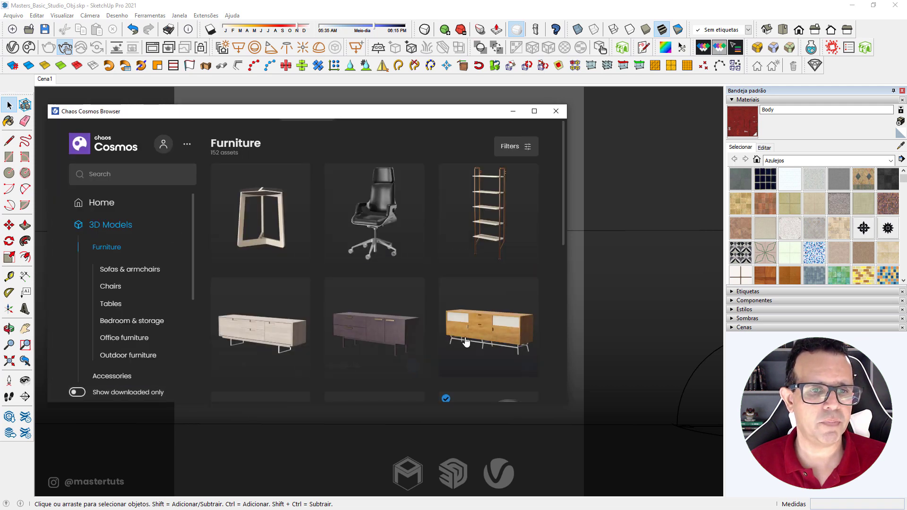
Scroll down to Chair Executive 002 and import it into the model
{"action": "scroll", "coordinate": [449, 283], "scroll_direction": "down", "scroll_amount": 3}
{"action": "scroll", "coordinate": [451, 307], "scroll_direction": "down", "scroll_amount": 2}
{"action": "scroll", "coordinate": [456, 330], "scroll_direction": "down", "scroll_amount": 1}
{"action": "scroll", "coordinate": [455, 331], "scroll_direction": "down", "scroll_amount": 3}
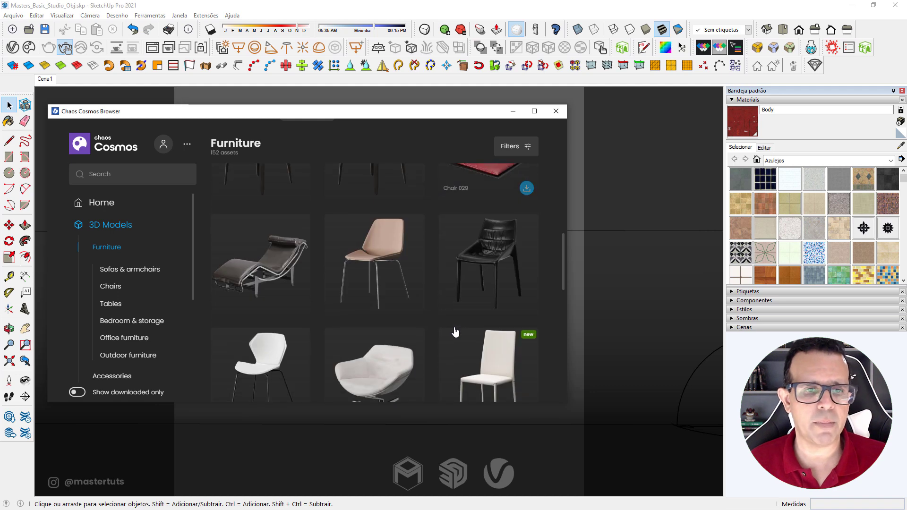
{"action": "scroll", "coordinate": [455, 331], "scroll_direction": "down", "scroll_amount": 2}
{"action": "scroll", "coordinate": [455, 331], "scroll_direction": "down", "scroll_amount": 1}
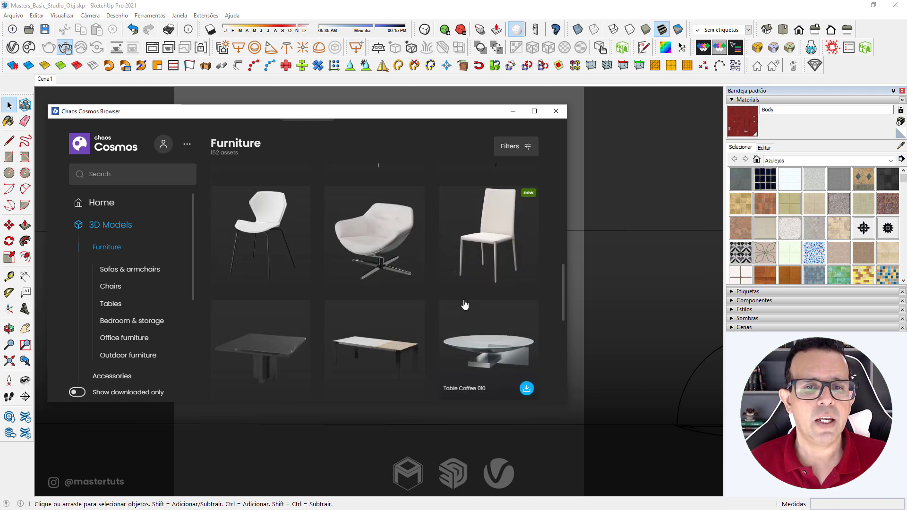
{"action": "scroll", "coordinate": [477, 280], "scroll_direction": "down", "scroll_amount": 2}
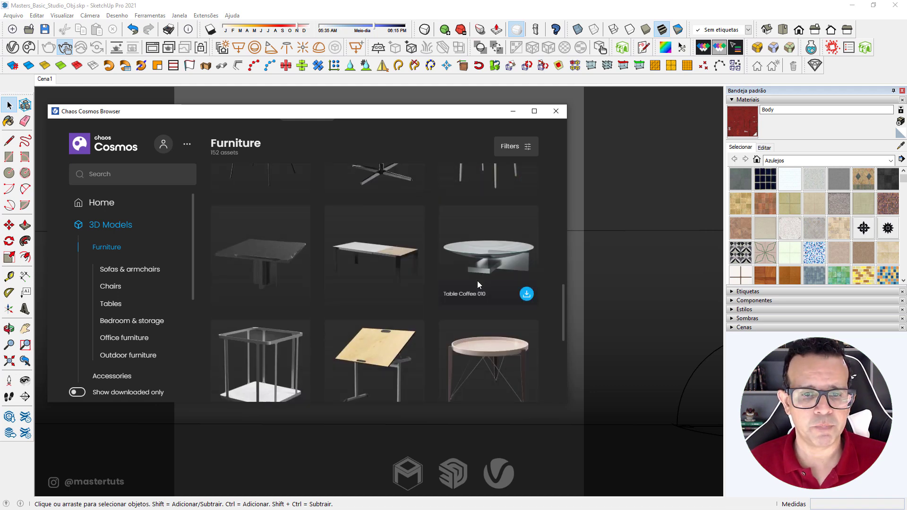
{"action": "scroll", "coordinate": [477, 280], "scroll_direction": "down", "scroll_amount": 2}
{"action": "scroll", "coordinate": [477, 280], "scroll_direction": "down", "scroll_amount": 1}
{"action": "scroll", "coordinate": [477, 283], "scroll_direction": "down", "scroll_amount": 2}
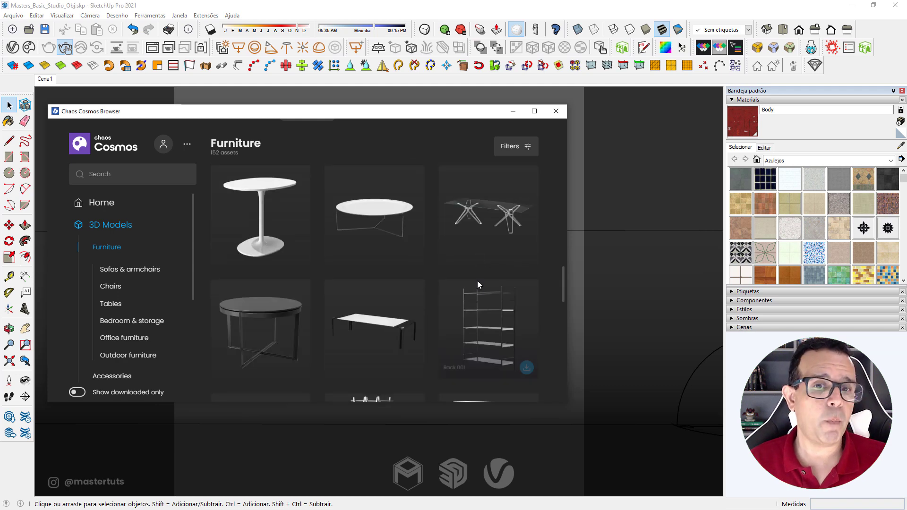
{"action": "scroll", "coordinate": [479, 290], "scroll_direction": "down", "scroll_amount": 2}
{"action": "scroll", "coordinate": [482, 299], "scroll_direction": "down", "scroll_amount": 2}
{"action": "scroll", "coordinate": [481, 299], "scroll_direction": "down", "scroll_amount": 4}
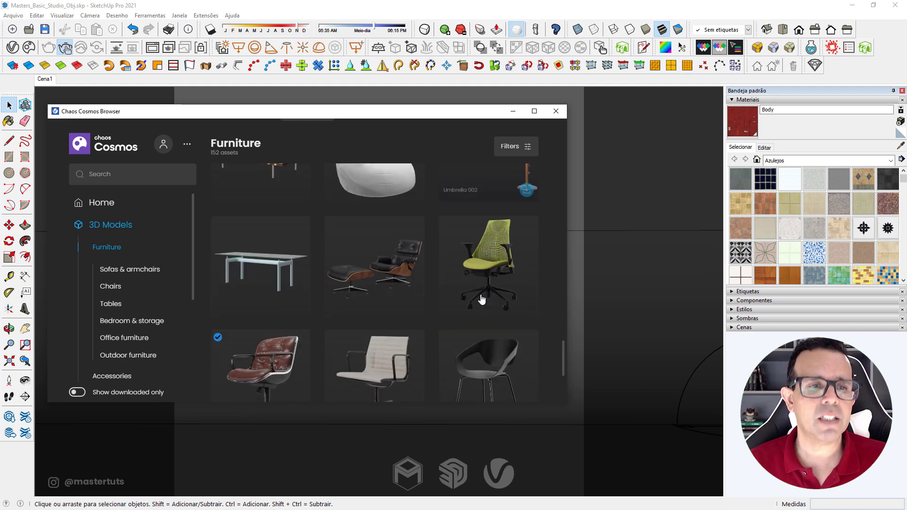
{"action": "scroll", "coordinate": [481, 298], "scroll_direction": "down", "scroll_amount": 2}
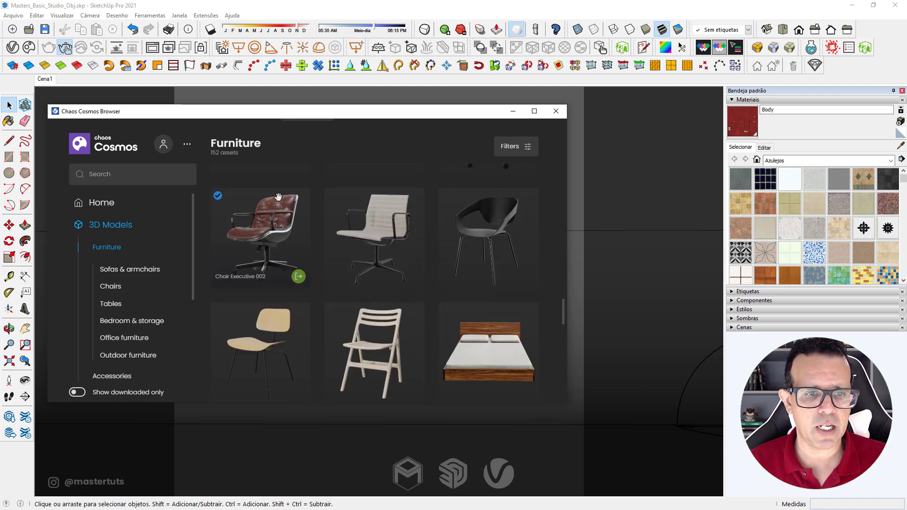
{"action": "left_click", "coordinate": [298, 277]}
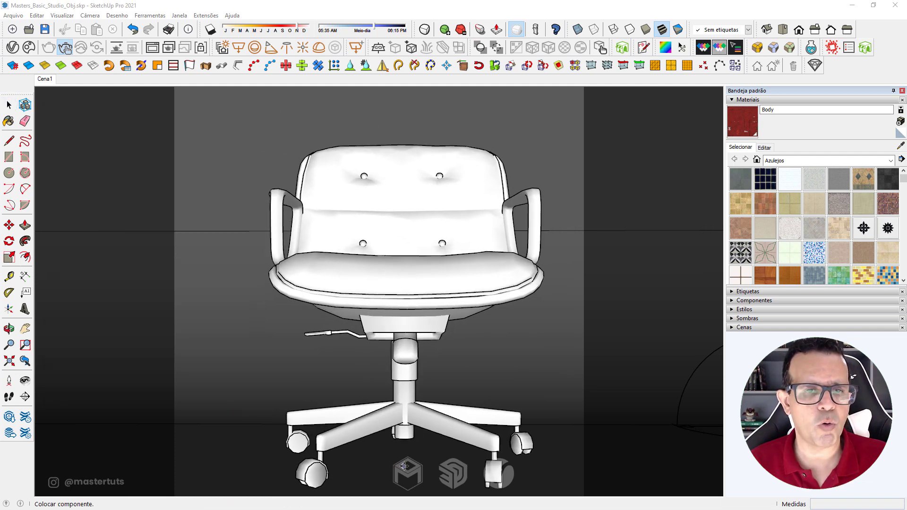
Place one copy of the executive chair on the studio floor
{"action": "left_click", "coordinate": [394, 468]}
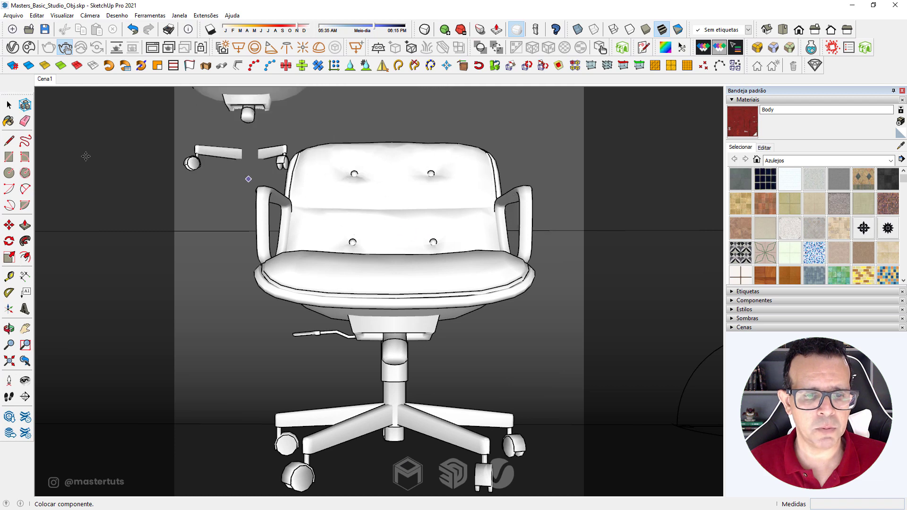
{"action": "middle_click_drag", "start_coordinate": [465, 257], "coordinate": [455, 283]}
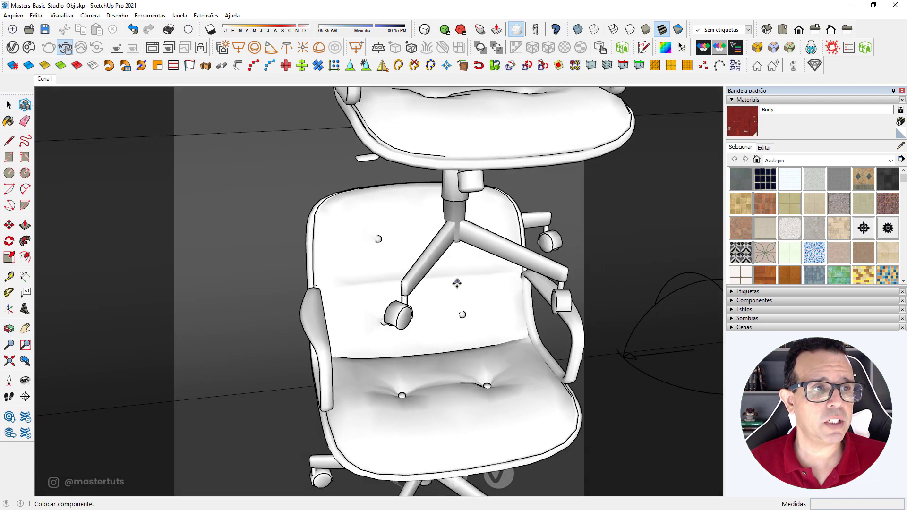
{"action": "key", "text": "space"}
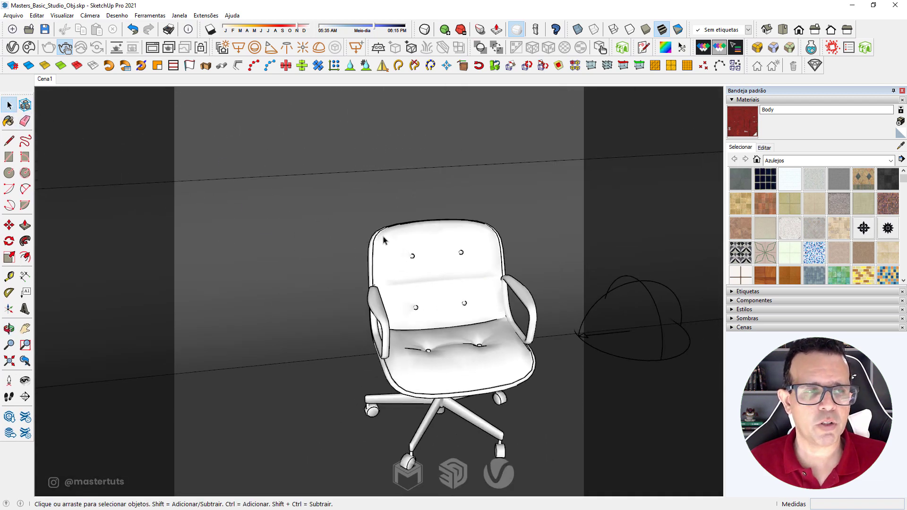
{"action": "middle_click_drag", "start_coordinate": [386, 241], "coordinate": [502, 366]}
{"action": "middle_click_drag", "start_coordinate": [466, 316], "coordinate": [508, 294]}
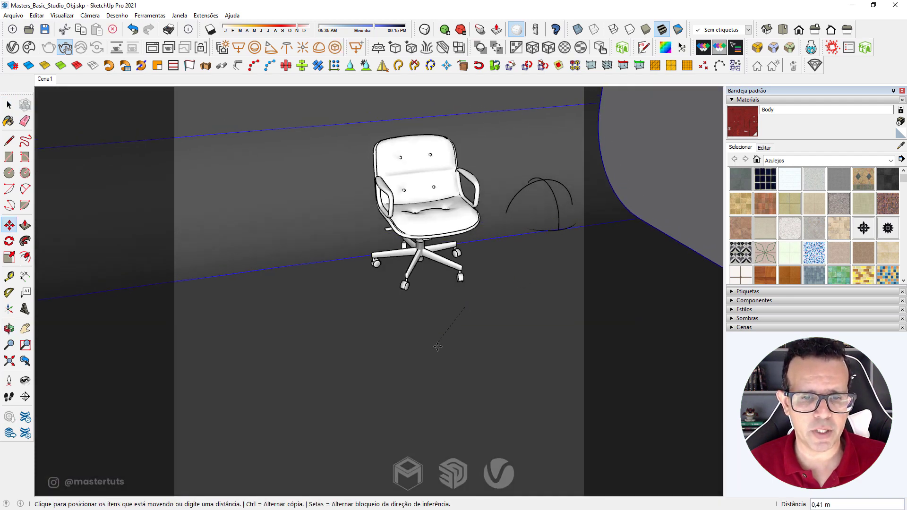
Move the chair slightly forward and rotate it about 52.5 degrees around its vertical axis
{"action": "left_click", "coordinate": [438, 241]}
{"action": "key", "text": "m"}
{"action": "left_click", "coordinate": [416, 344]}
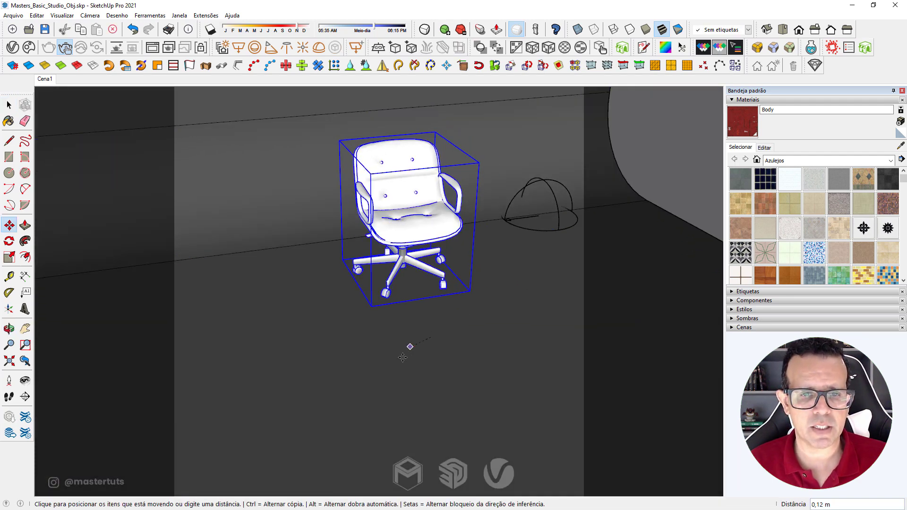
{"action": "middle_click_drag", "start_coordinate": [379, 396], "coordinate": [391, 269]}
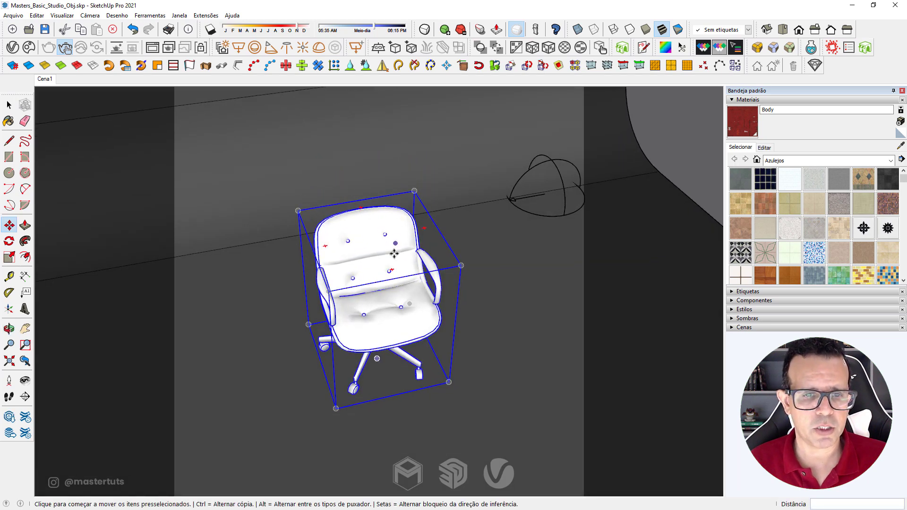
{"action": "key", "text": "q"}
{"action": "left_click_drag", "start_coordinate": [390, 270], "coordinate": [425, 293]}
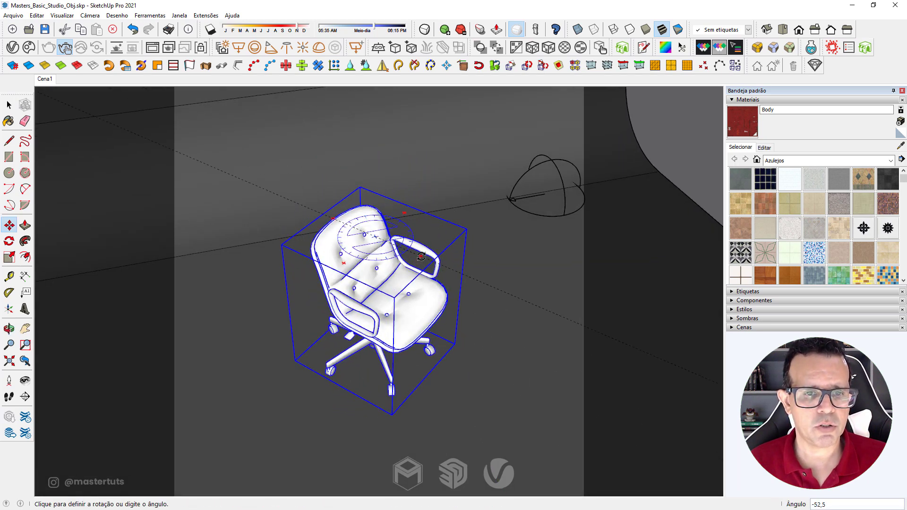
{"action": "key", "text": "space"}
{"action": "middle_click_drag", "start_coordinate": [416, 302], "coordinate": [437, 203]}
{"action": "scroll", "coordinate": [427, 224], "scroll_direction": "down", "scroll_amount": 5}
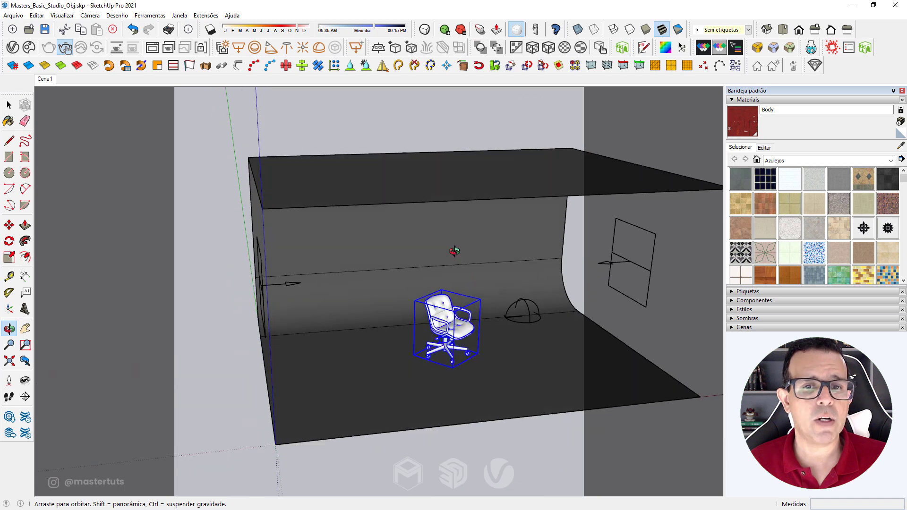
Deselect the chair and orbit to a higher side view of the studio
{"action": "left_click", "coordinate": [566, 207]}
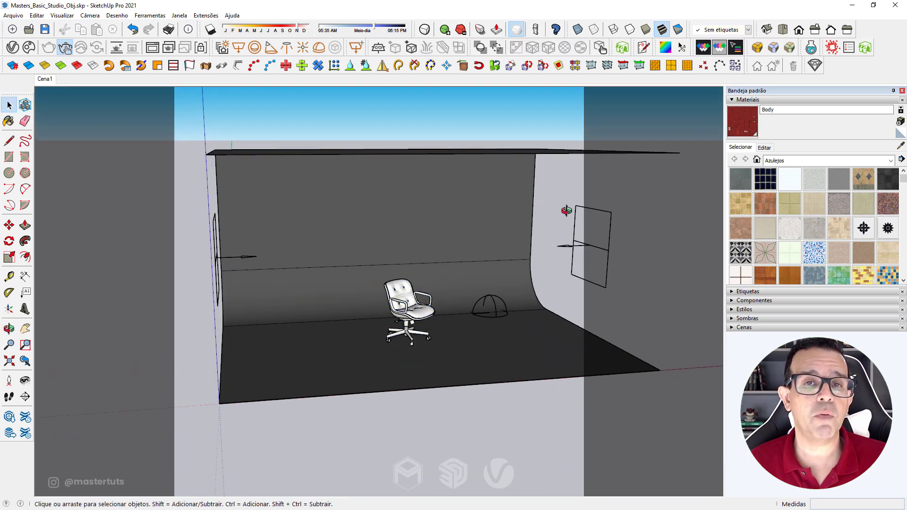
{"action": "middle_click_drag", "start_coordinate": [563, 211], "coordinate": [556, 197]}
{"action": "scroll", "coordinate": [400, 320], "scroll_direction": "up", "scroll_amount": 3}
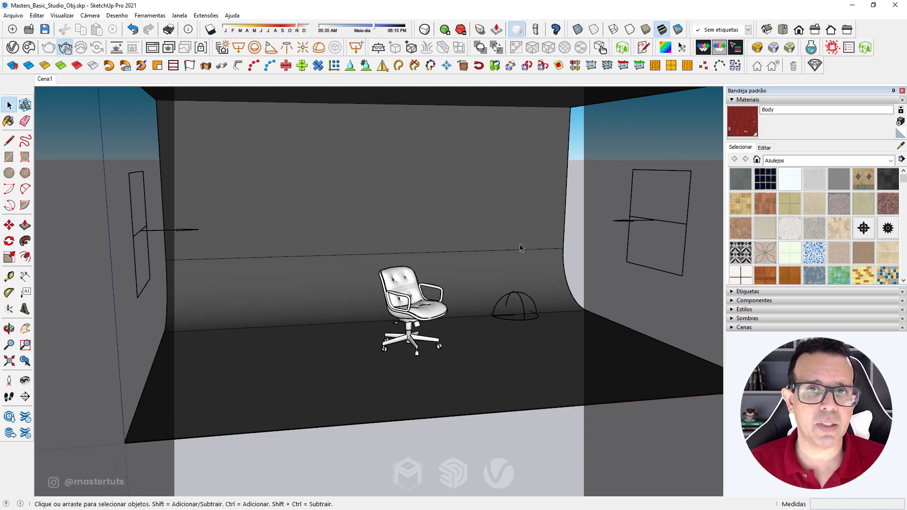
{"action": "scroll", "coordinate": [474, 229], "scroll_direction": "down", "scroll_amount": 2}
{"action": "mouse_move", "coordinate": [474, 228]}
{"action": "middle_mouse_down"}
{"action": "mouse_move", "coordinate": [505, 254]}
{"action": "mouse_move", "coordinate": [482, 186]}
{"action": "middle_mouse_up"}
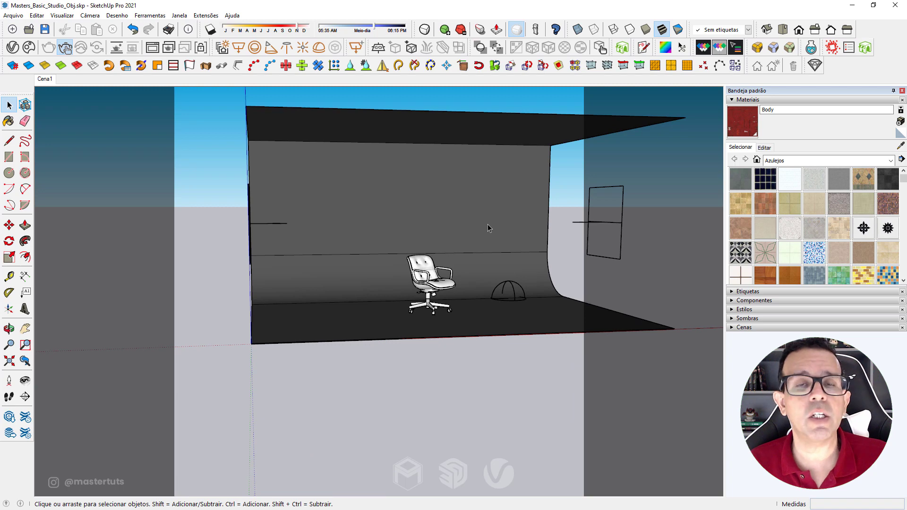
Zoom in and pan so the chair fills the viewport in three-quarter view
{"action": "scroll", "coordinate": [487, 224], "scroll_direction": "up", "scroll_amount": 1}
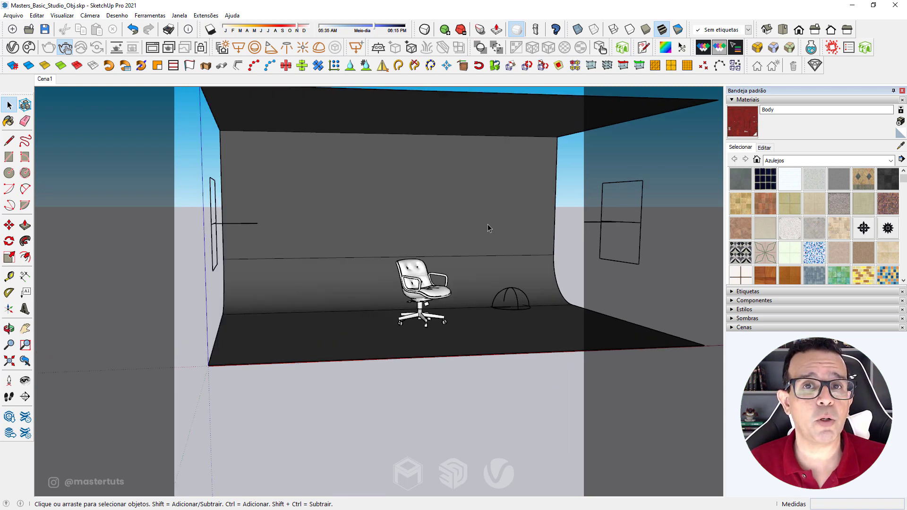
{"action": "scroll", "coordinate": [431, 287], "scroll_direction": "up", "scroll_amount": 2}
{"action": "scroll", "coordinate": [431, 286], "scroll_direction": "up", "scroll_amount": 1}
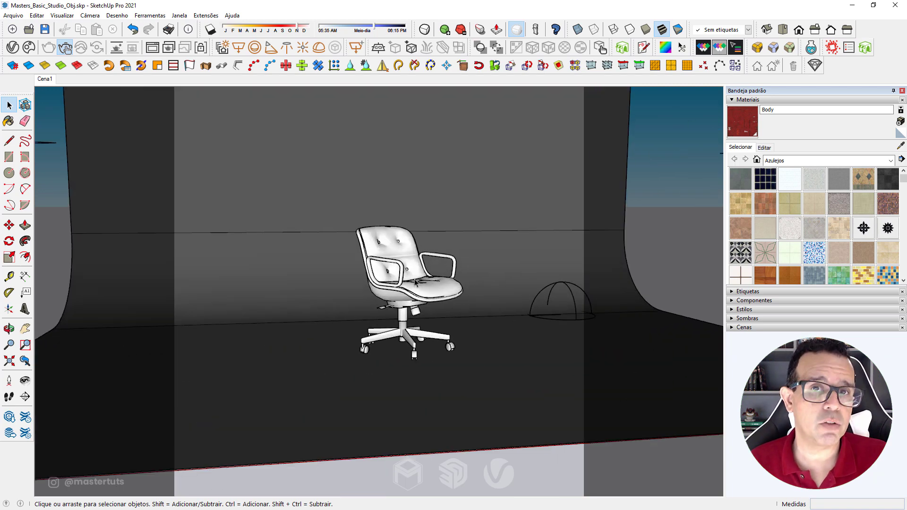
{"action": "scroll", "coordinate": [430, 287], "scroll_direction": "up", "scroll_amount": 2}
{"action": "scroll", "coordinate": [324, 230], "scroll_direction": "up", "scroll_amount": 2}
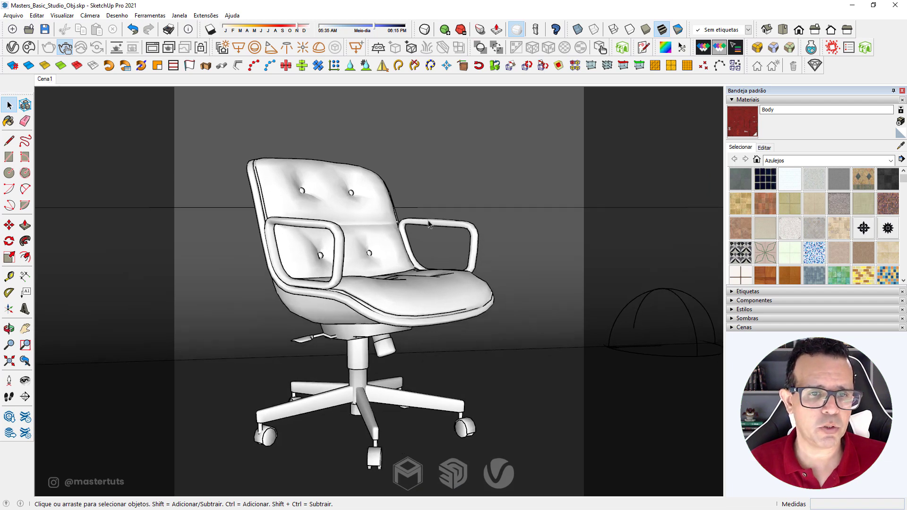
{"action": "scroll", "coordinate": [324, 230], "scroll_direction": "up", "scroll_amount": 2}
{"action": "scroll", "coordinate": [323, 230], "scroll_direction": "up", "scroll_amount": 2}
{"action": "scroll", "coordinate": [311, 226], "scroll_direction": "up", "scroll_amount": 2}
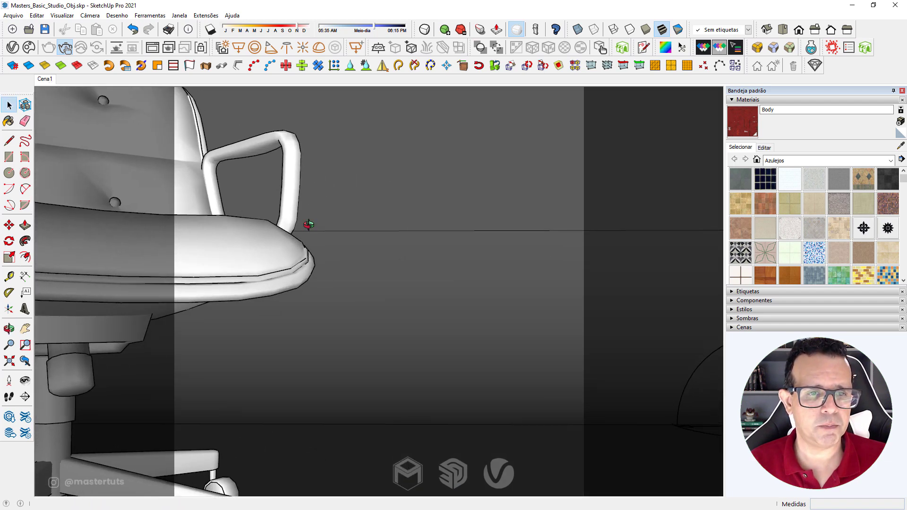
{"action": "scroll", "coordinate": [316, 231], "scroll_direction": "down", "scroll_amount": 3}
{"action": "middle_click_drag", "start_coordinate": [319, 233], "coordinate": [444, 255], "text": "shift"}
{"action": "key", "text": "space"}
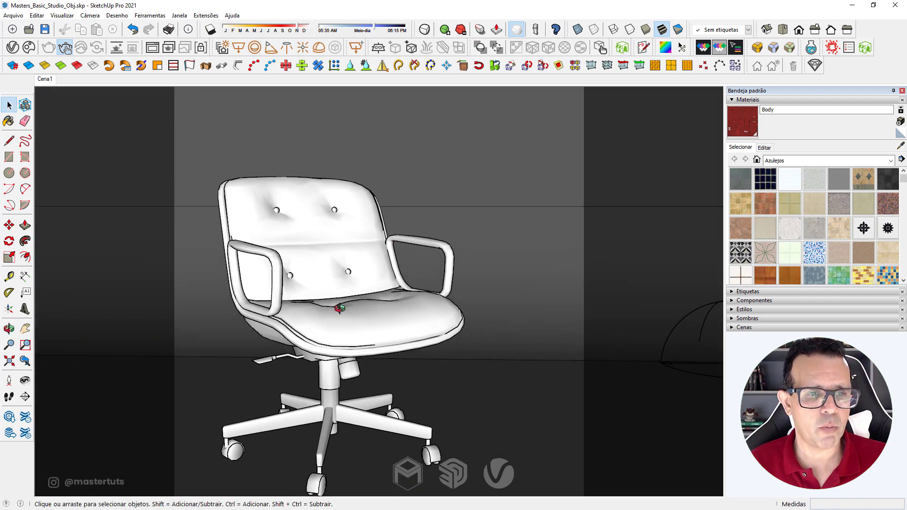
{"action": "scroll", "coordinate": [371, 274], "scroll_direction": "up", "scroll_amount": 2}
{"action": "scroll", "coordinate": [373, 272], "scroll_direction": "up", "scroll_amount": 3}
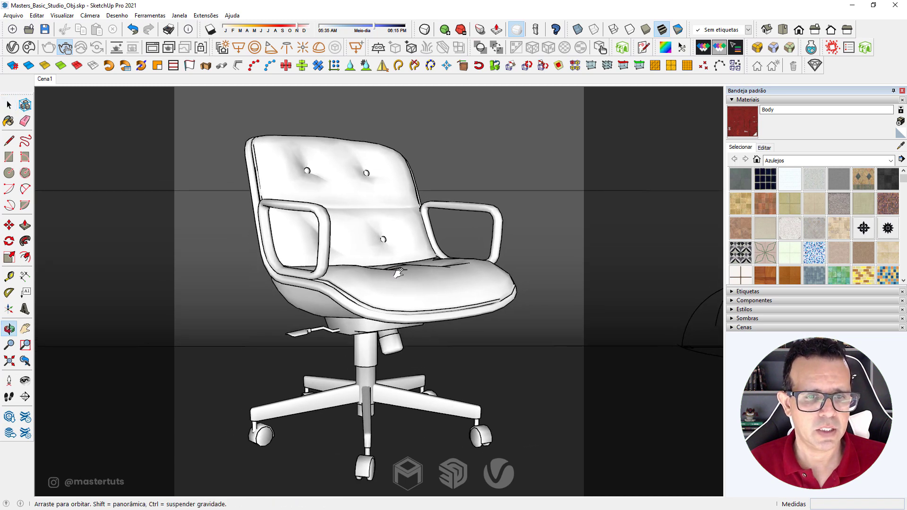
Update the Cena1 scene with the current view and show the chair's V-Ray render, zoomed to fit
{"action": "right_click", "coordinate": [46, 81]}
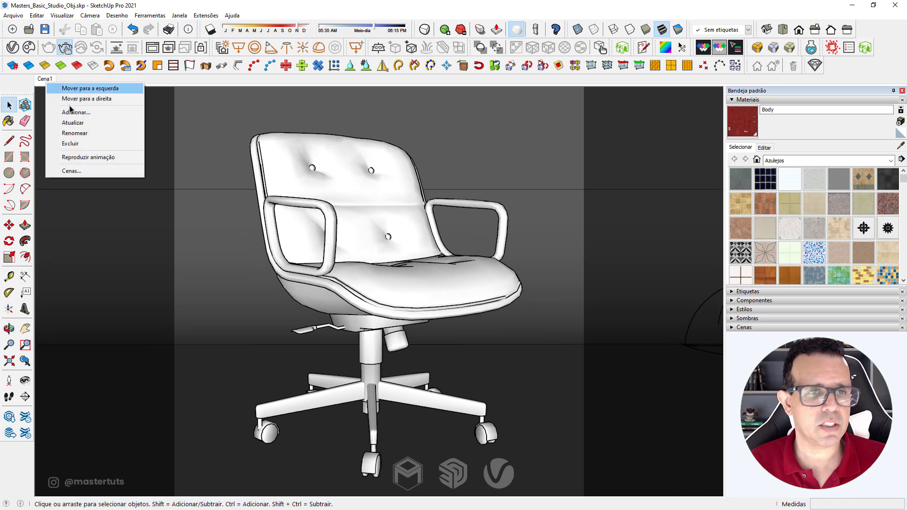
{"action": "left_click", "coordinate": [81, 124]}
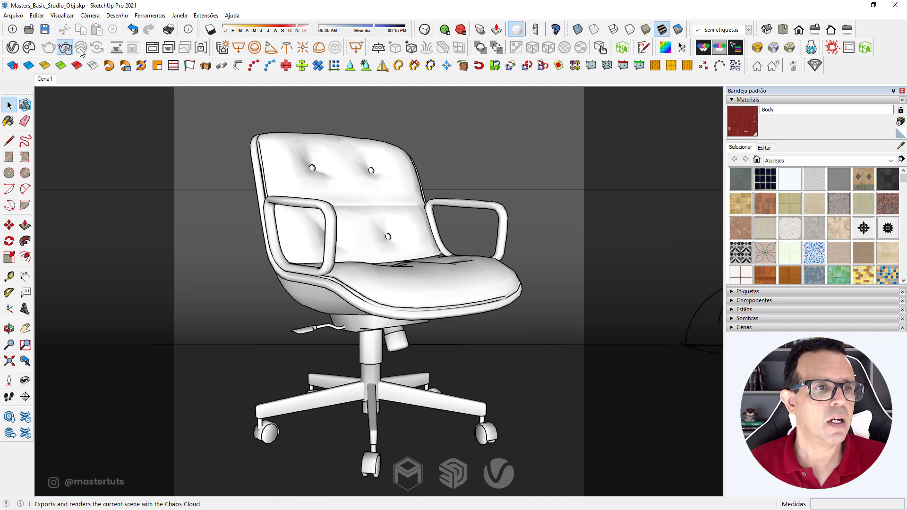
{"action": "left_click", "coordinate": [153, 48]}
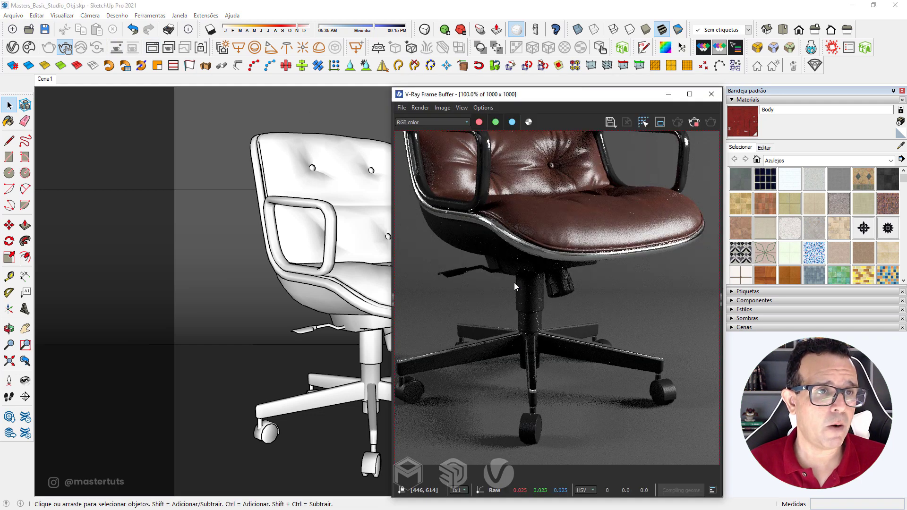
{"action": "scroll", "coordinate": [514, 282], "scroll_direction": "down", "scroll_amount": 2}
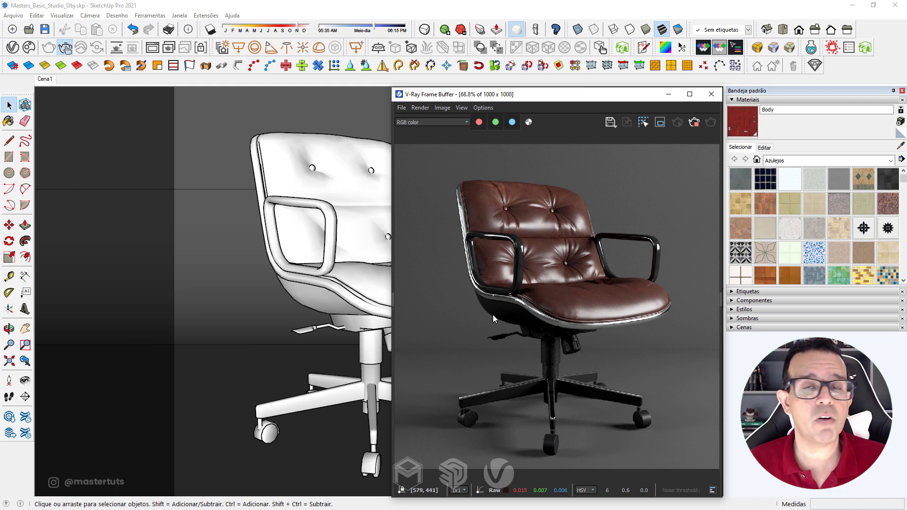
In the V-Ray Asset Editor, filter to Geometries and open Chair Executive 002's settings
{"action": "left_click", "coordinate": [11, 51]}
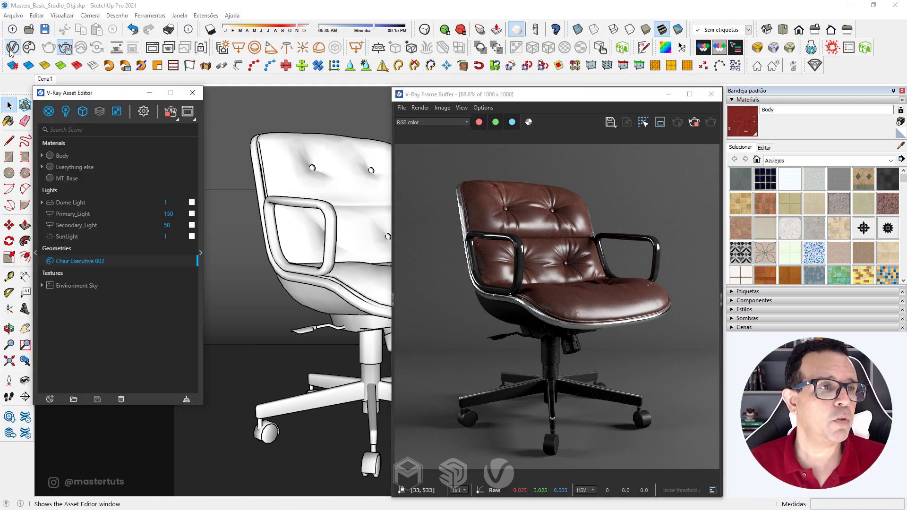
{"action": "mouse_move", "coordinate": [89, 99]}
{"action": "left_mouse_down"}
{"action": "mouse_move", "coordinate": [89, 124]}
{"action": "mouse_move", "coordinate": [93, 114]}
{"action": "left_mouse_up"}
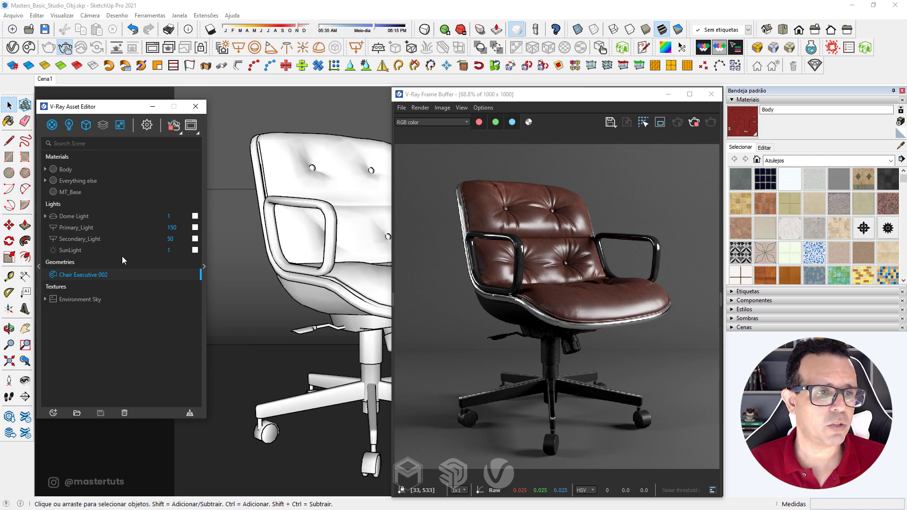
{"action": "left_click", "coordinate": [86, 124]}
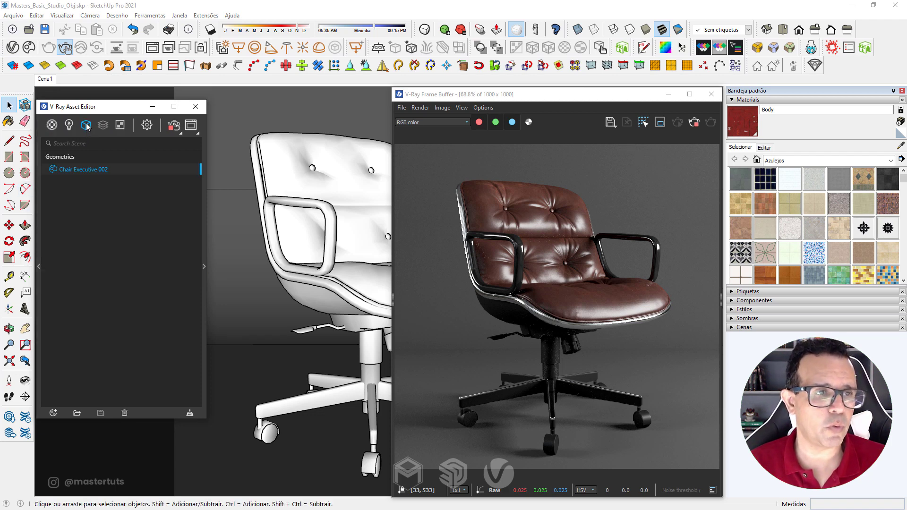
{"action": "left_click", "coordinate": [204, 265]}
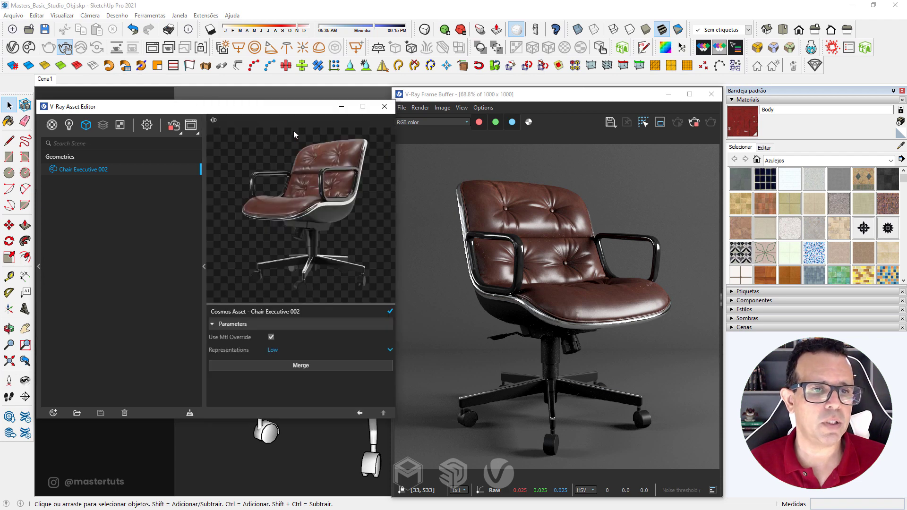
{"action": "left_click_drag", "start_coordinate": [287, 111], "coordinate": [282, 102]}
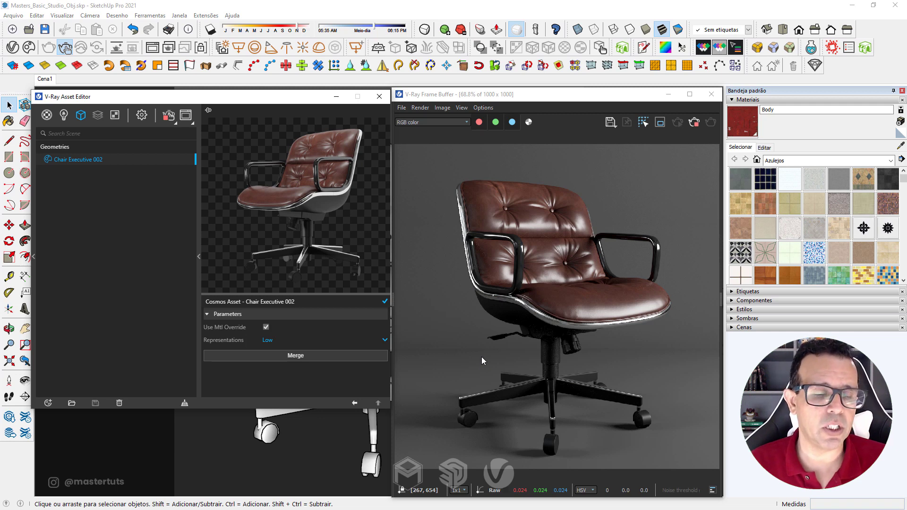
Merge the Cosmos chair into a proxy and open its Leather material with Opacity expanded
{"action": "left_click", "coordinate": [293, 358]}
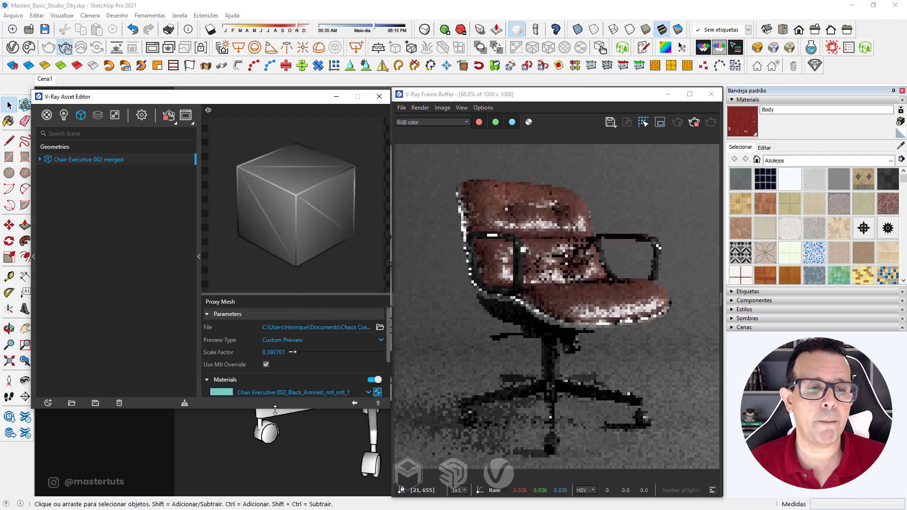
{"action": "left_click_drag", "start_coordinate": [275, 407], "coordinate": [276, 499]}
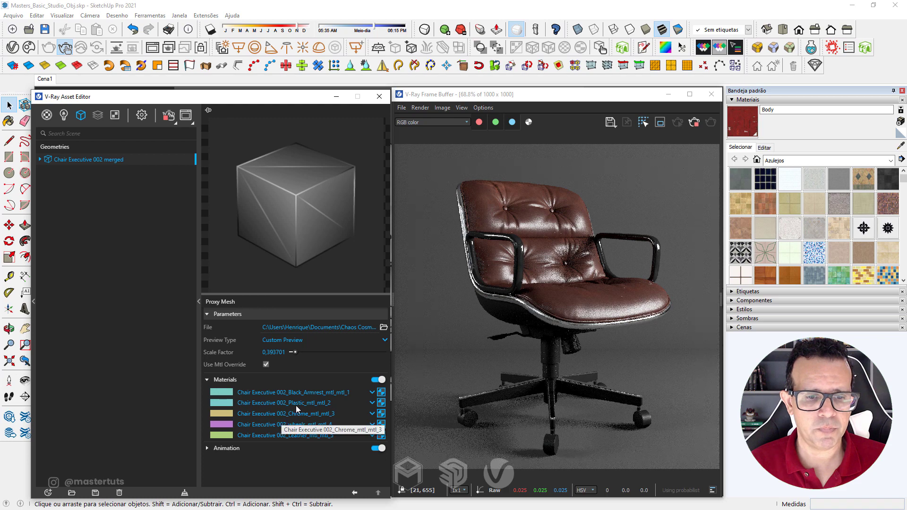
{"action": "left_click", "coordinate": [384, 435]}
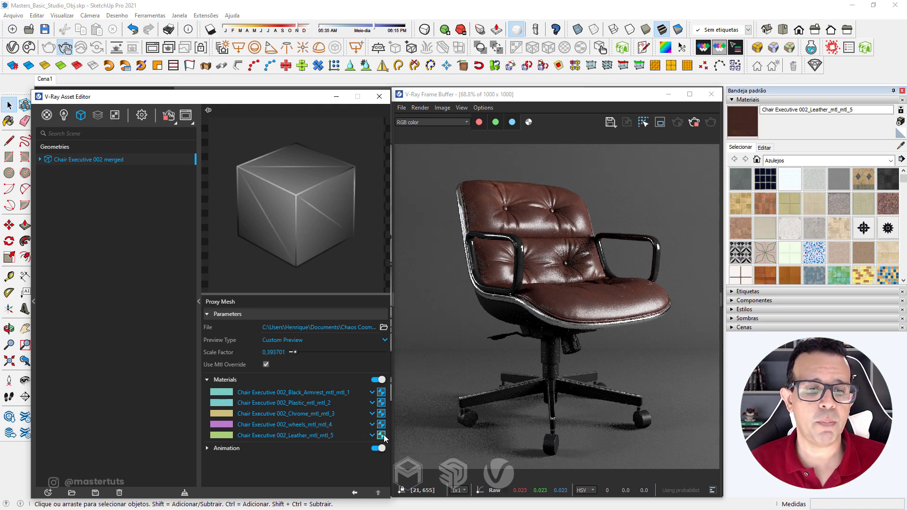
{"action": "left_click", "coordinate": [382, 434]}
{"action": "left_click", "coordinate": [382, 433]}
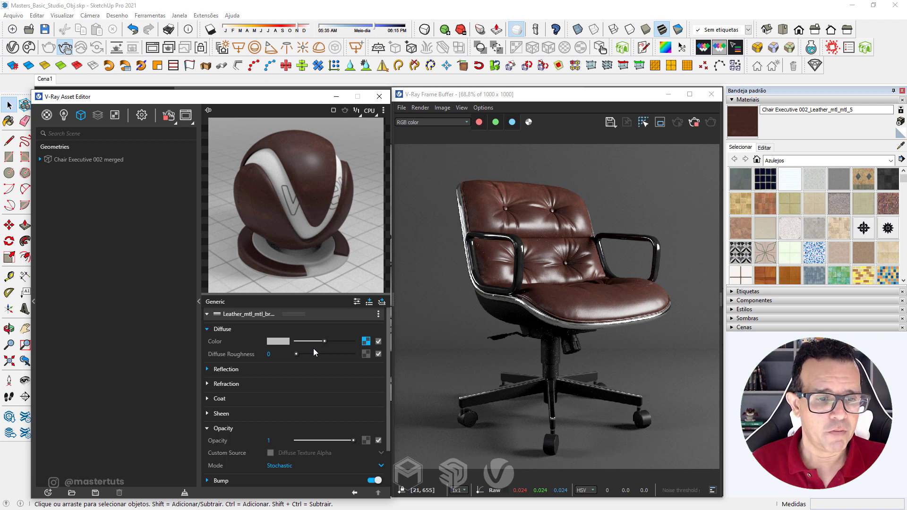
Expand the Leather material's Reflection rollout and uncheck Reflection IOR
{"action": "left_click", "coordinate": [226, 369]}
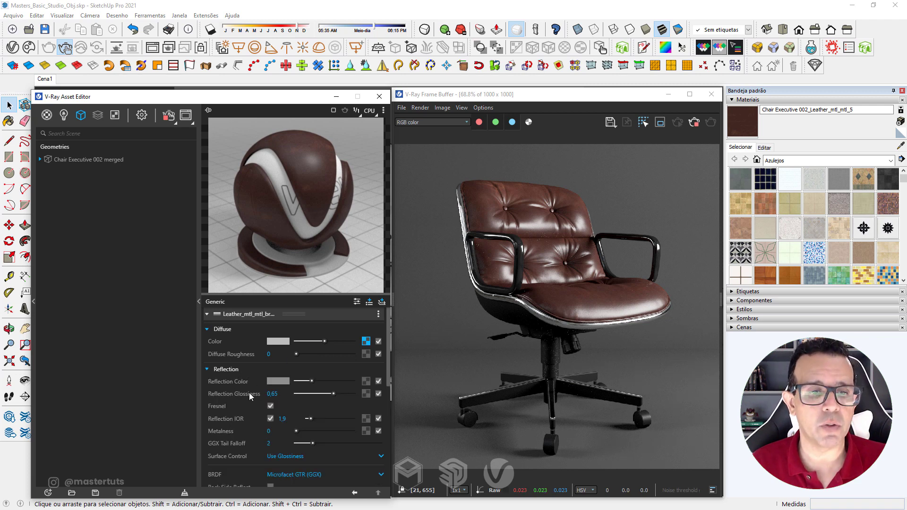
{"action": "scroll", "coordinate": [253, 371], "scroll_direction": "down", "scroll_amount": 3}
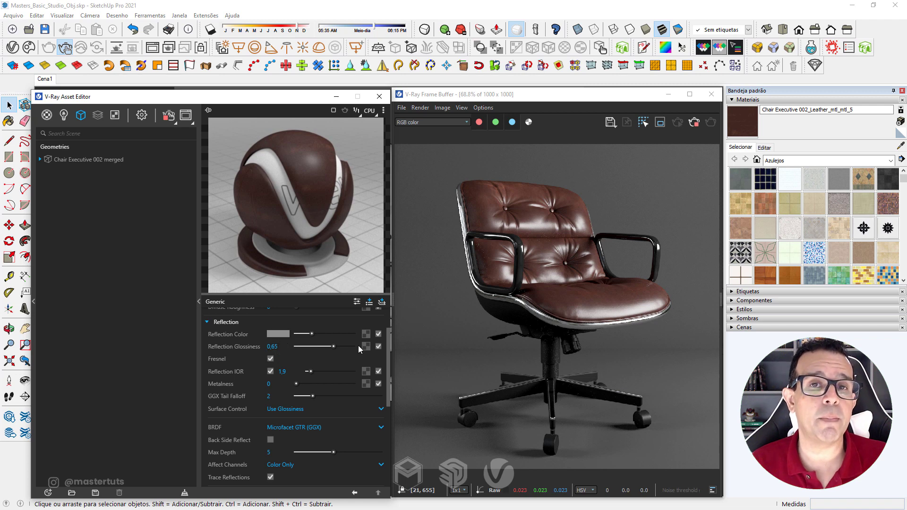
{"action": "left_click", "coordinate": [285, 370]}
{"action": "left_click", "coordinate": [268, 347]}
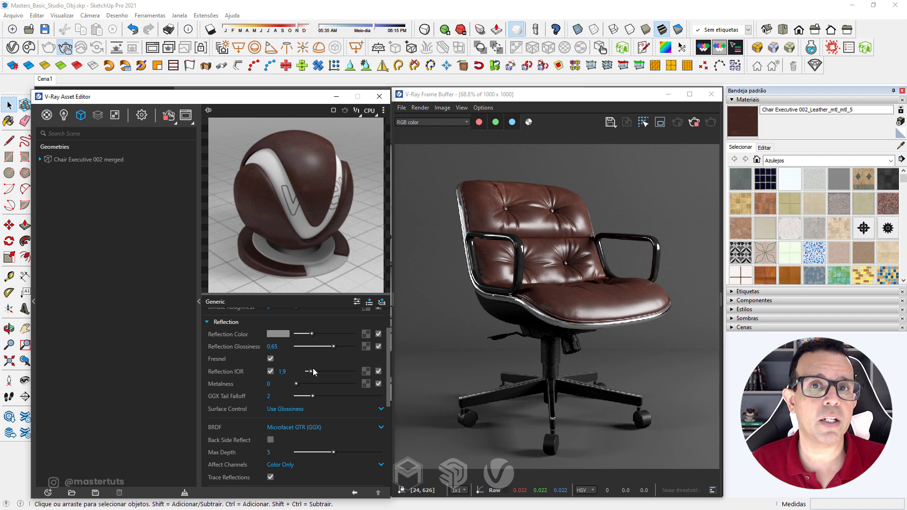
{"action": "left_click", "coordinate": [270, 371]}
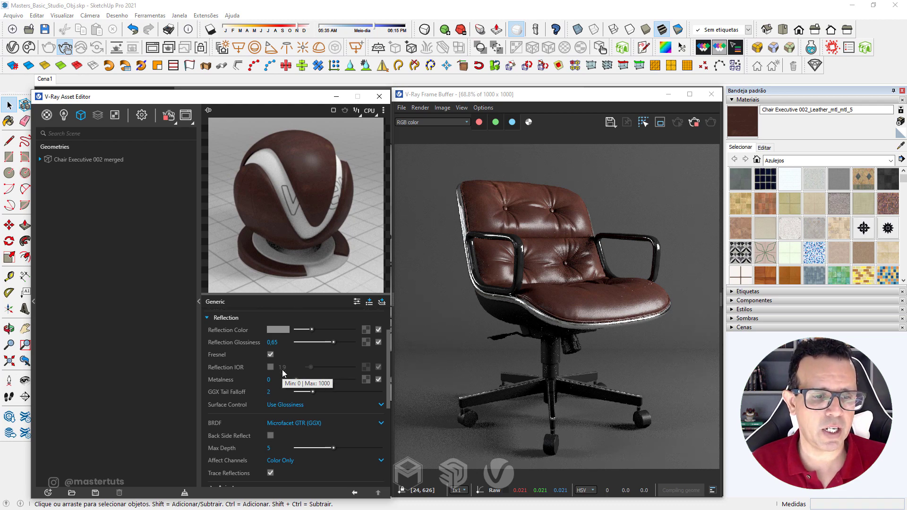
Expand and scroll through the Leather material's Refraction parameters
{"action": "scroll", "coordinate": [282, 369], "scroll_direction": "down", "scroll_amount": 3}
{"action": "scroll", "coordinate": [282, 369], "scroll_direction": "down", "scroll_amount": 2}
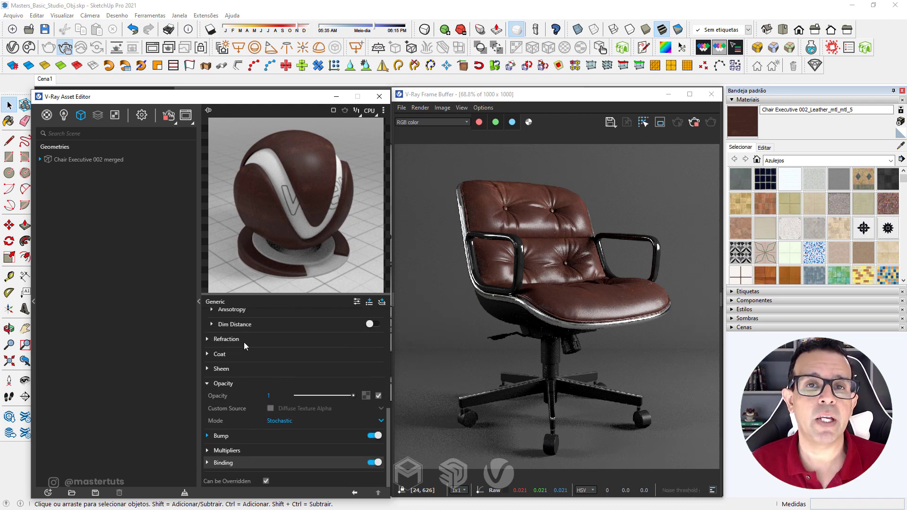
{"action": "left_click", "coordinate": [226, 340]}
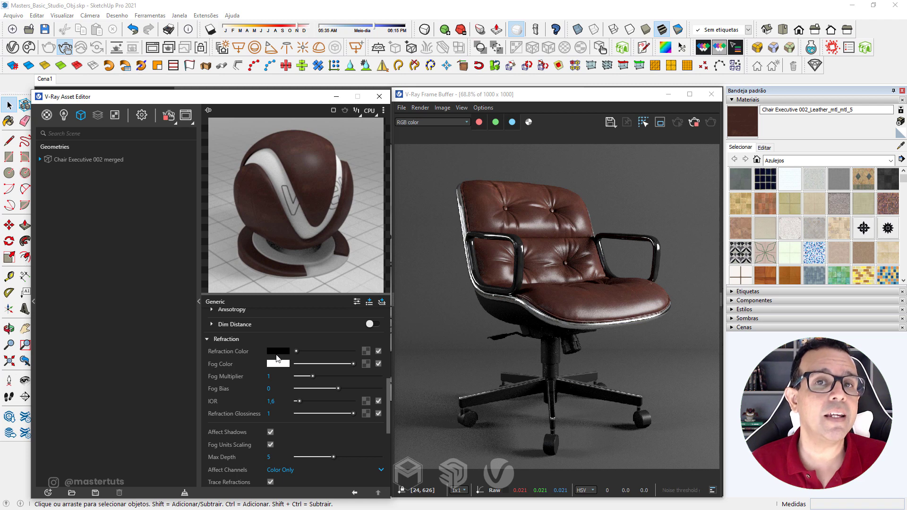
{"action": "mouse_move", "coordinate": [277, 351]}
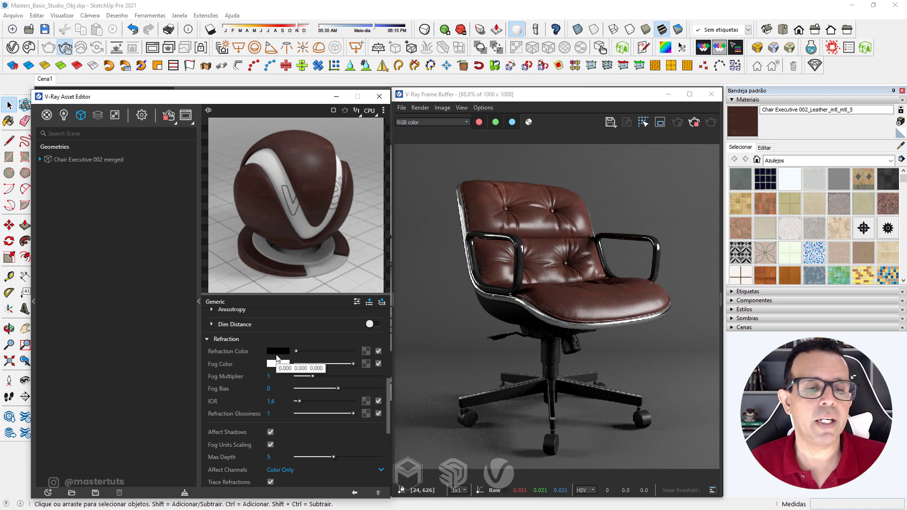
{"action": "scroll", "coordinate": [277, 358], "scroll_direction": "down", "scroll_amount": 1}
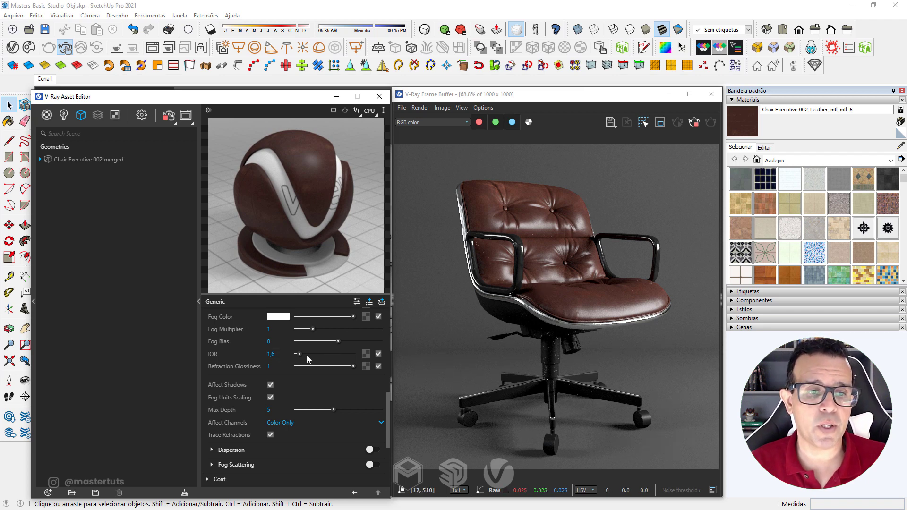
{"action": "scroll", "coordinate": [293, 354], "scroll_direction": "up", "scroll_amount": 5}
{"action": "scroll", "coordinate": [283, 352], "scroll_direction": "up", "scroll_amount": 2}
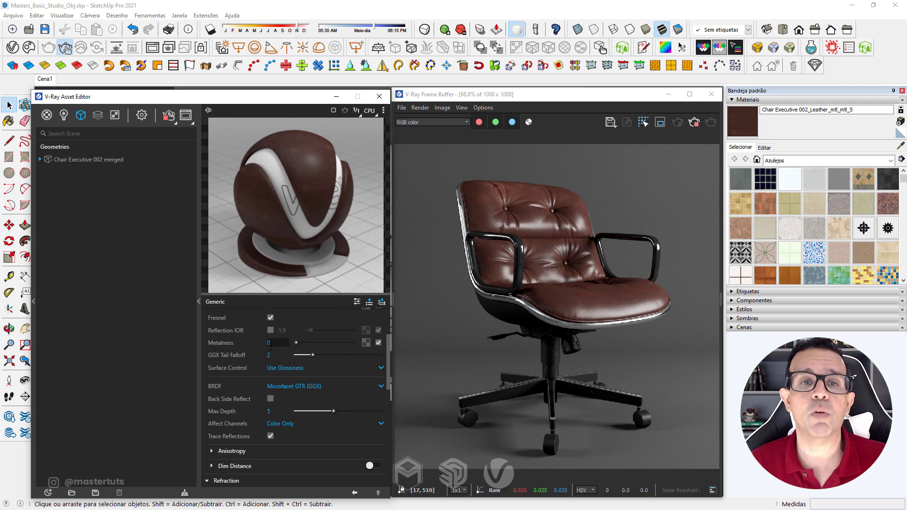
{"action": "scroll", "coordinate": [287, 306], "scroll_direction": "up", "scroll_amount": 3}
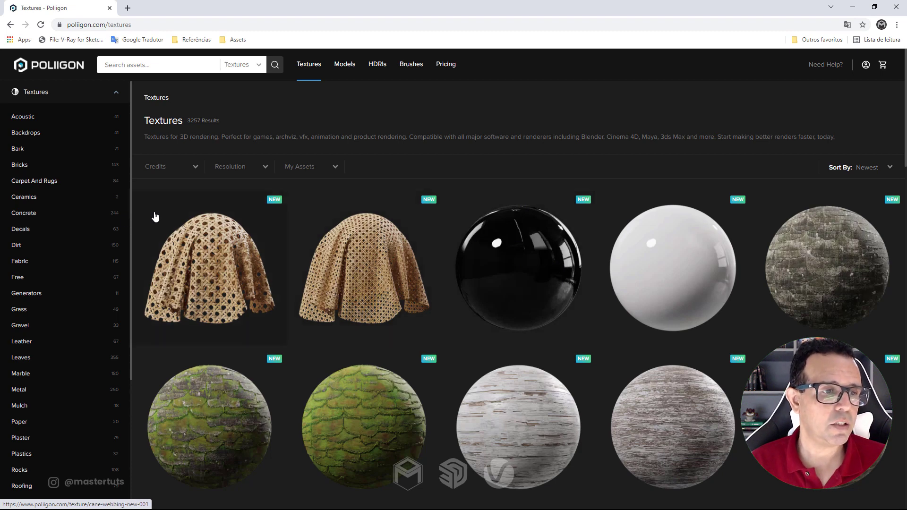
Filter Poliigon to Free textures and open Fabric Leather Buffalo Rustic 001
{"action": "left_click", "coordinate": [19, 279]}
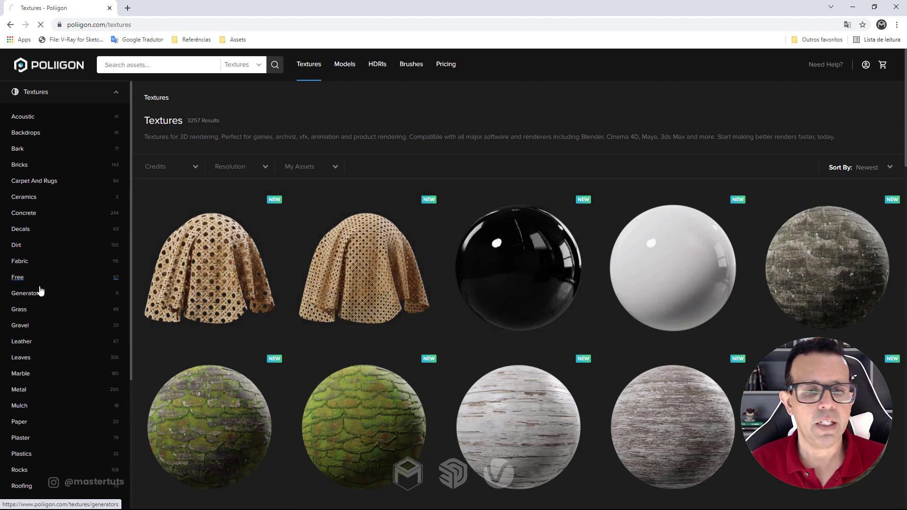
{"action": "scroll", "coordinate": [520, 263], "scroll_direction": "down", "scroll_amount": 3}
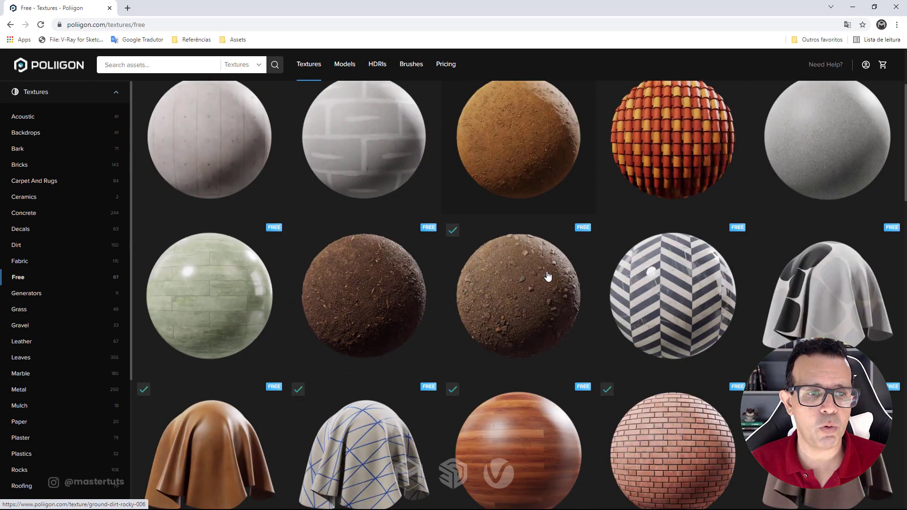
{"action": "scroll", "coordinate": [547, 273], "scroll_direction": "down", "scroll_amount": 4}
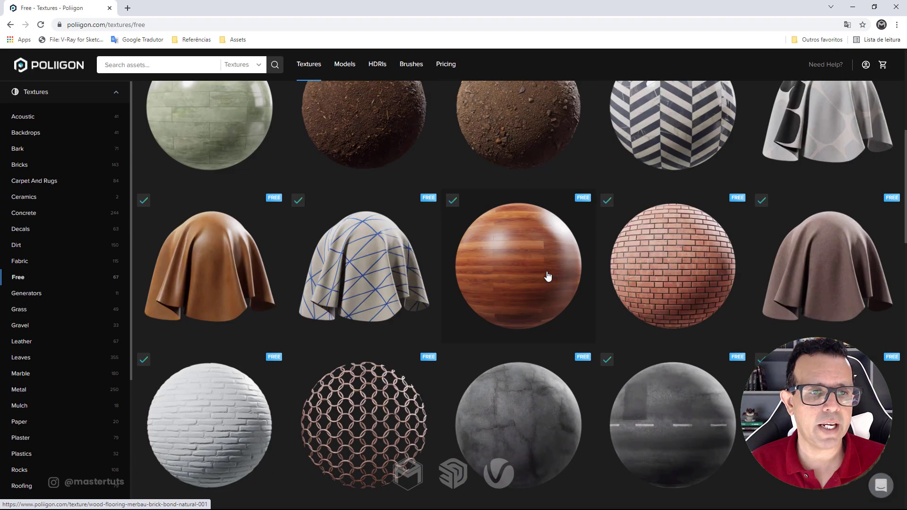
{"action": "left_click", "coordinate": [211, 283]}
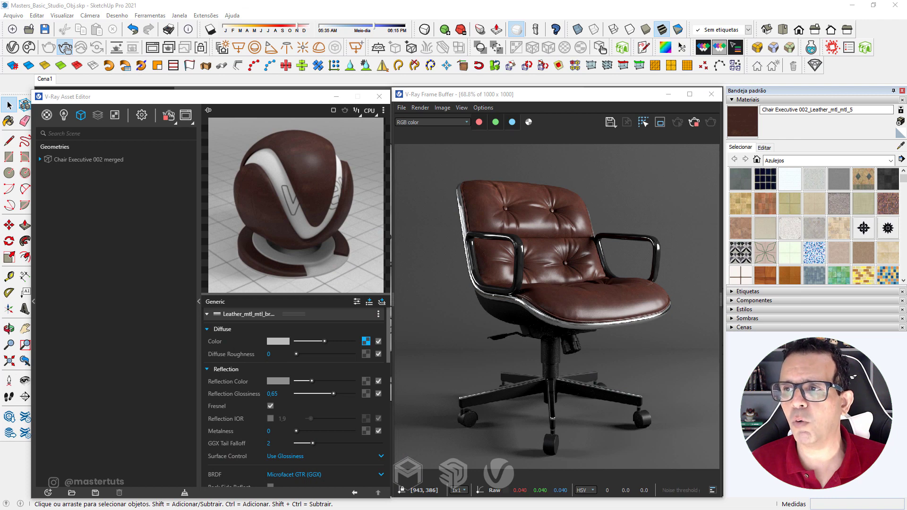
Select FabricLeatherBuffaloRustic001_COL_VAR3_4K.jpg in Downloads\maps and move the folder window aside
{"action": "left_click_drag", "start_coordinate": [906, 122], "coordinate": [482, 122]}
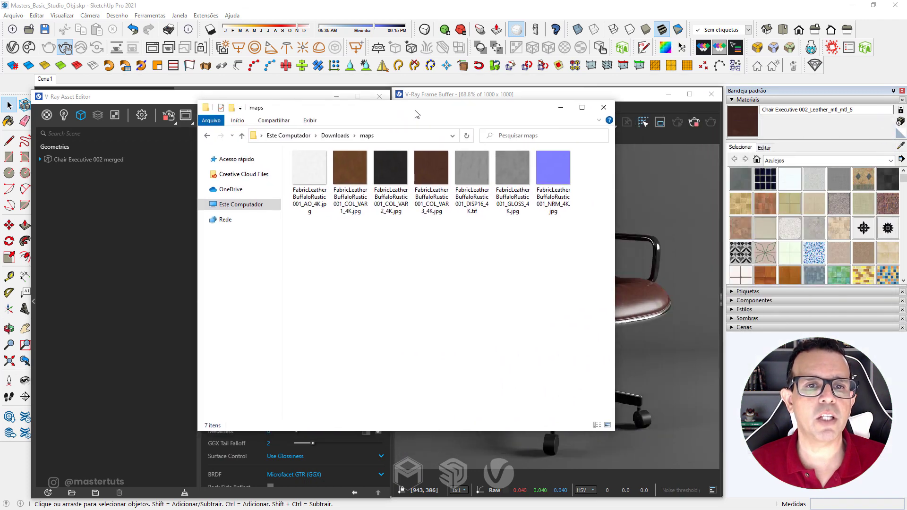
{"action": "left_click", "coordinate": [422, 173]}
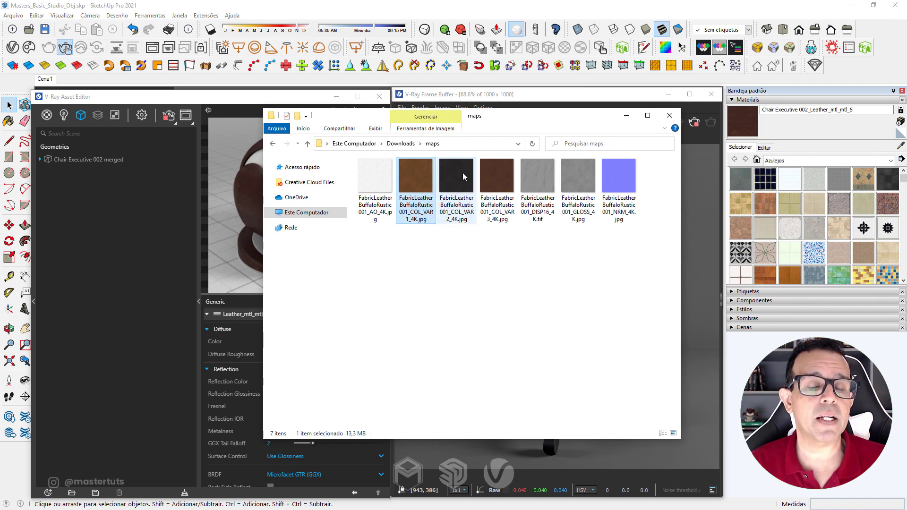
{"action": "left_click", "coordinate": [488, 178]}
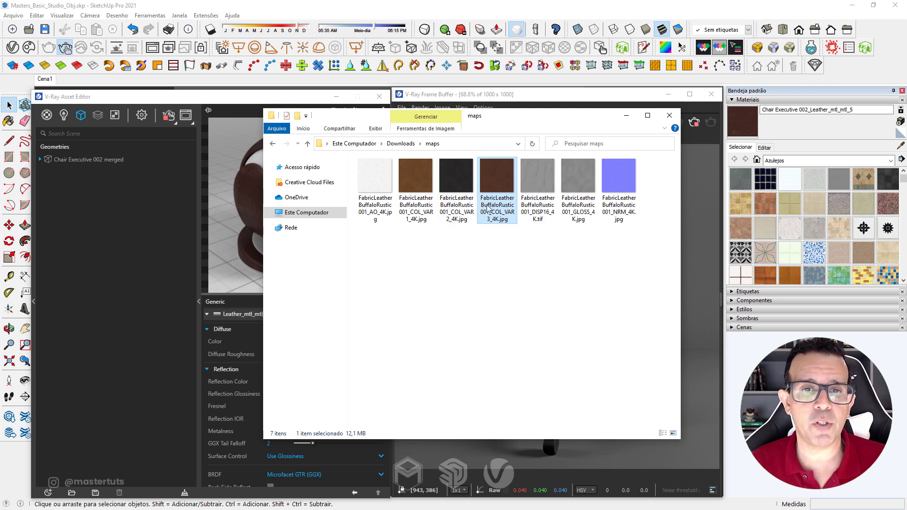
{"action": "left_click_drag", "start_coordinate": [506, 123], "coordinate": [545, 131]}
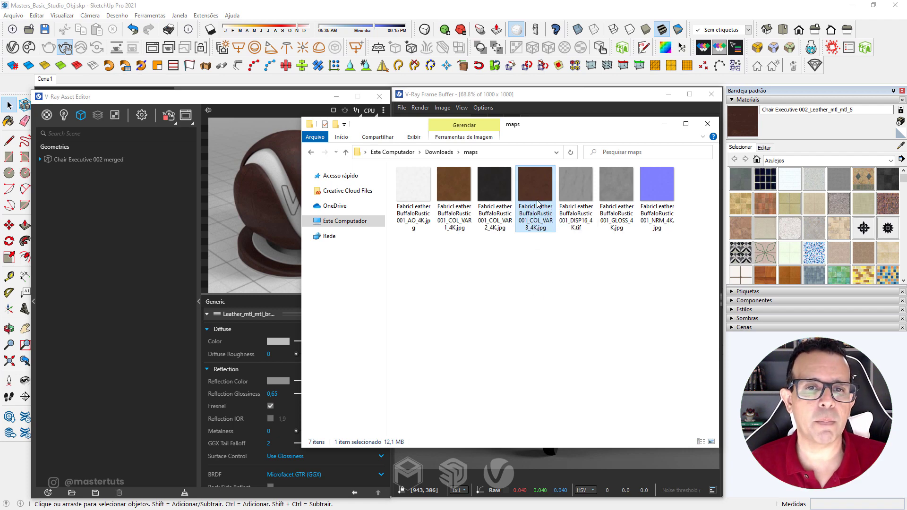
{"action": "mouse_move", "coordinate": [464, 134]}
{"action": "left_mouse_down"}
{"action": "mouse_move", "coordinate": [682, 98]}
{"action": "mouse_move", "coordinate": [558, 99]}
{"action": "left_mouse_up"}
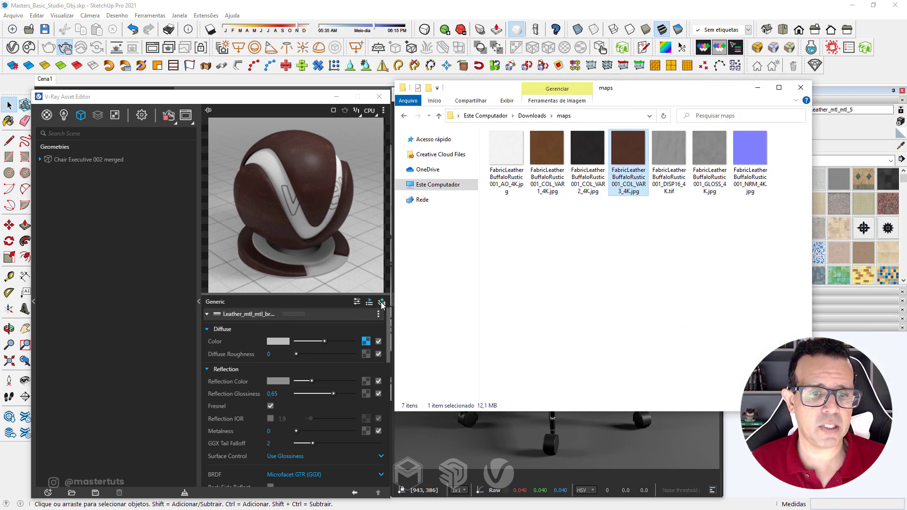
Add a VRay Mtl base layer and delete the imported Leather layer from the material
{"action": "left_click", "coordinate": [382, 305]}
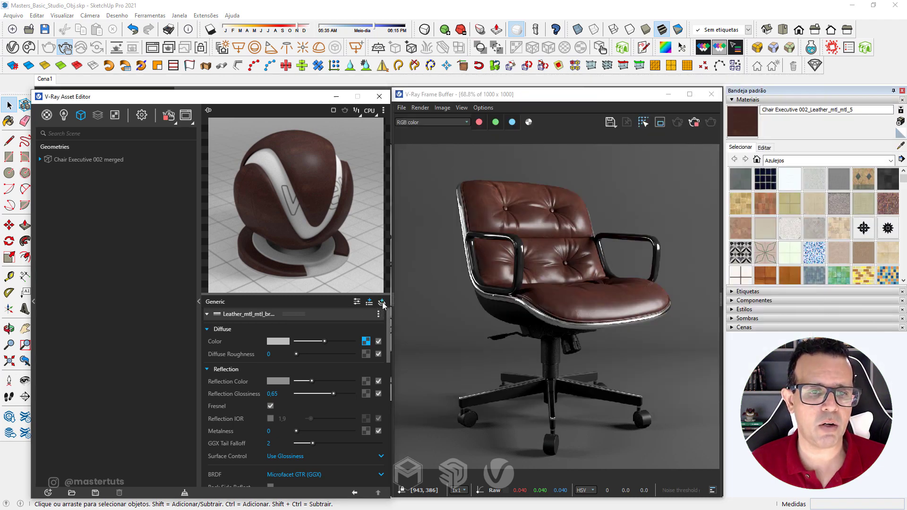
{"action": "left_click", "coordinate": [383, 304]}
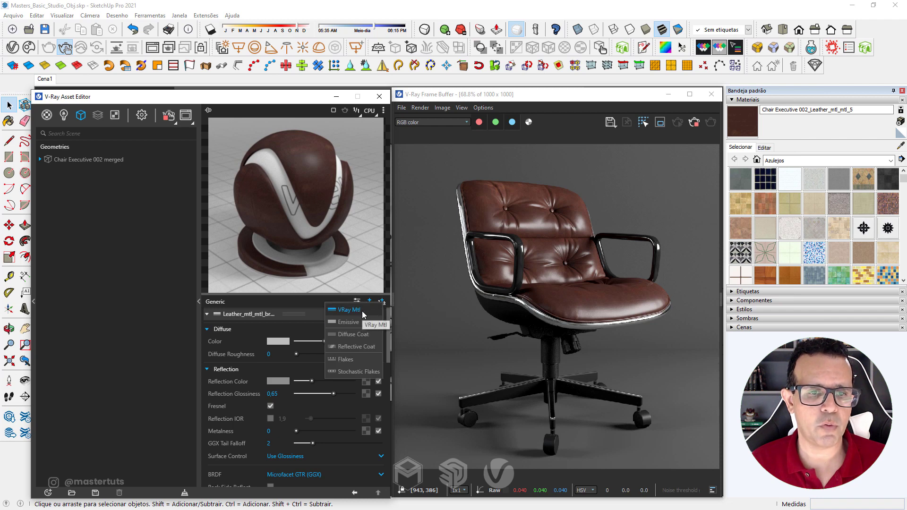
{"action": "left_click", "coordinate": [362, 310]}
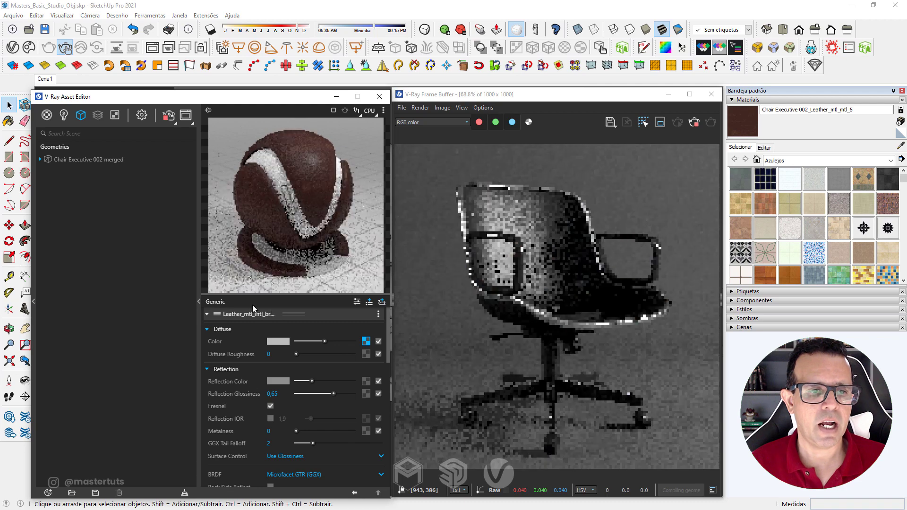
{"action": "left_click", "coordinate": [264, 313]}
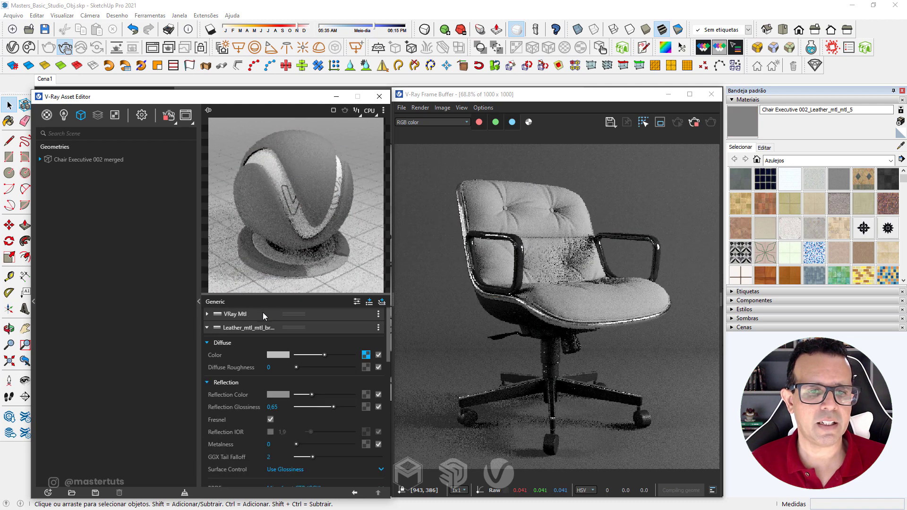
{"action": "left_click", "coordinate": [378, 327]}
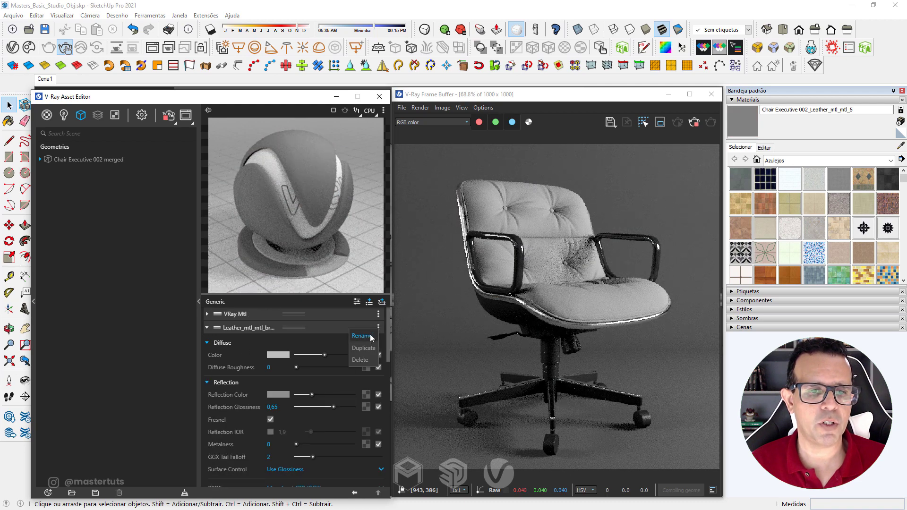
{"action": "left_click", "coordinate": [371, 363]}
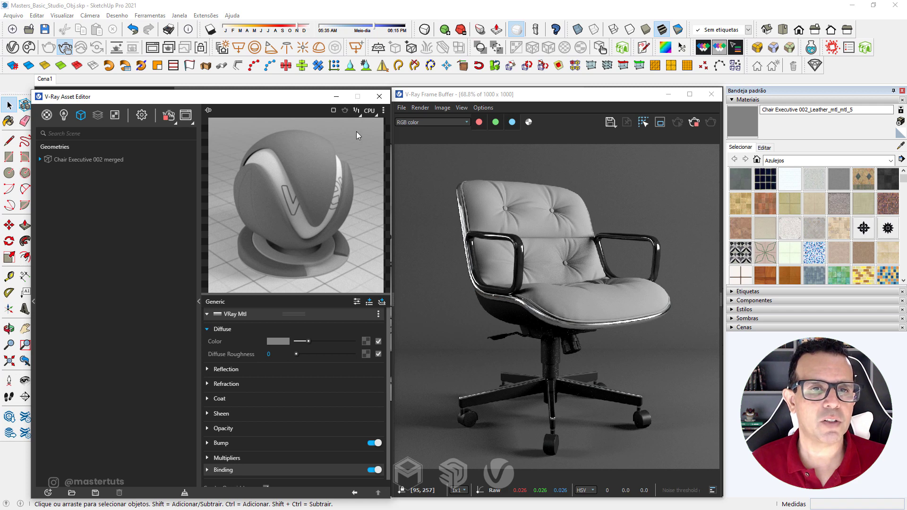
Preview the material on the Fabric scene and make Diffuse Color a Mix (Operator) texture
{"action": "left_click", "coordinate": [385, 111]}
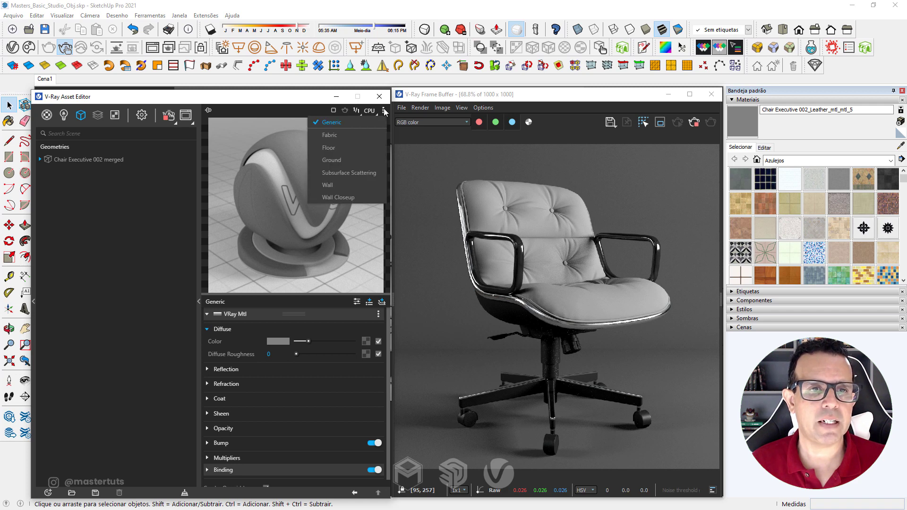
{"action": "left_click", "coordinate": [336, 137]}
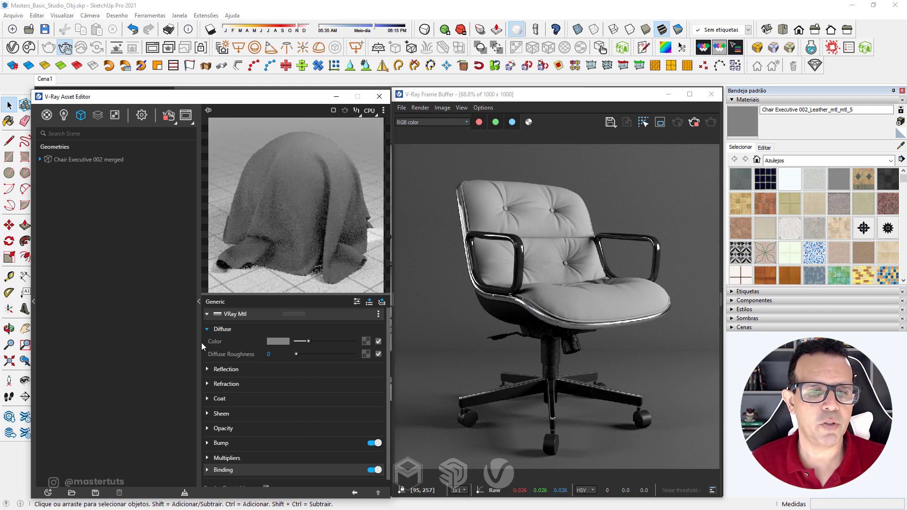
{"action": "left_click", "coordinate": [365, 345]}
{"action": "left_click", "coordinate": [343, 261]}
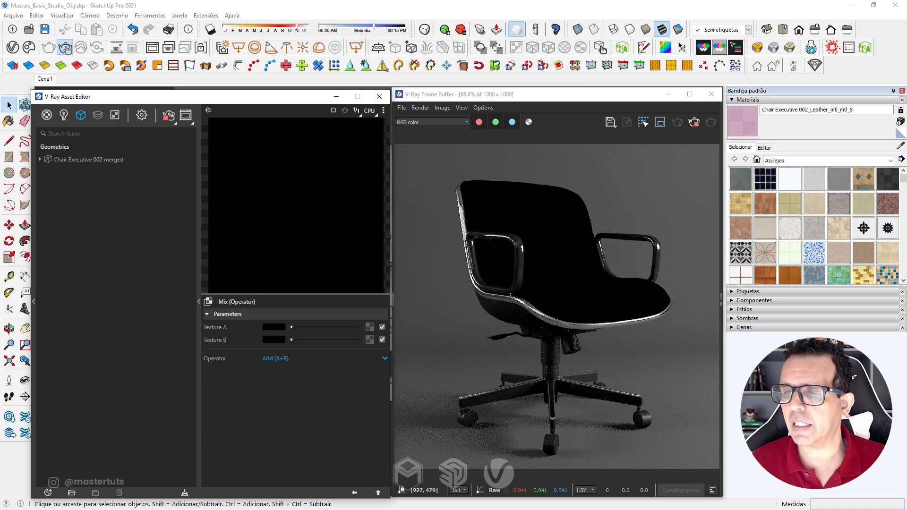
Load the AO map into Texture A and the COL_VAR3 colour map into Texture B
{"action": "key", "text": "alt+Tab"}
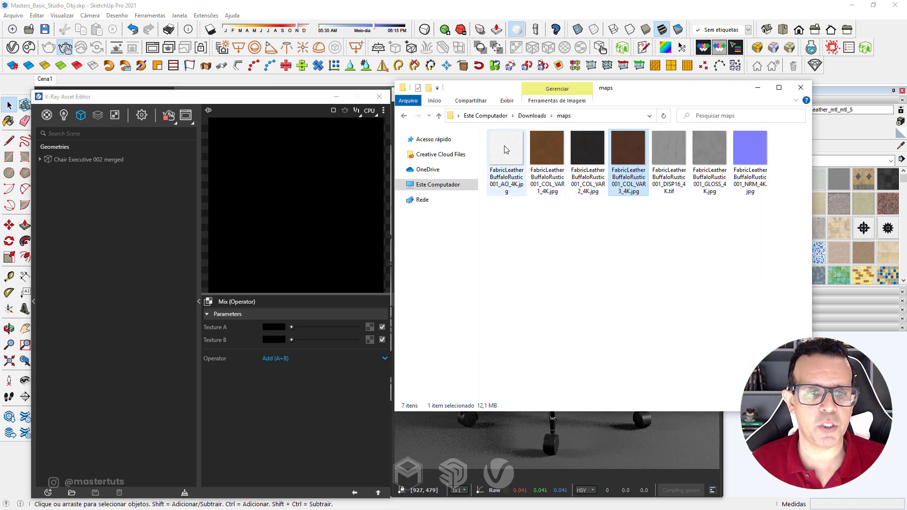
{"action": "left_click_drag", "start_coordinate": [505, 150], "coordinate": [368, 330]}
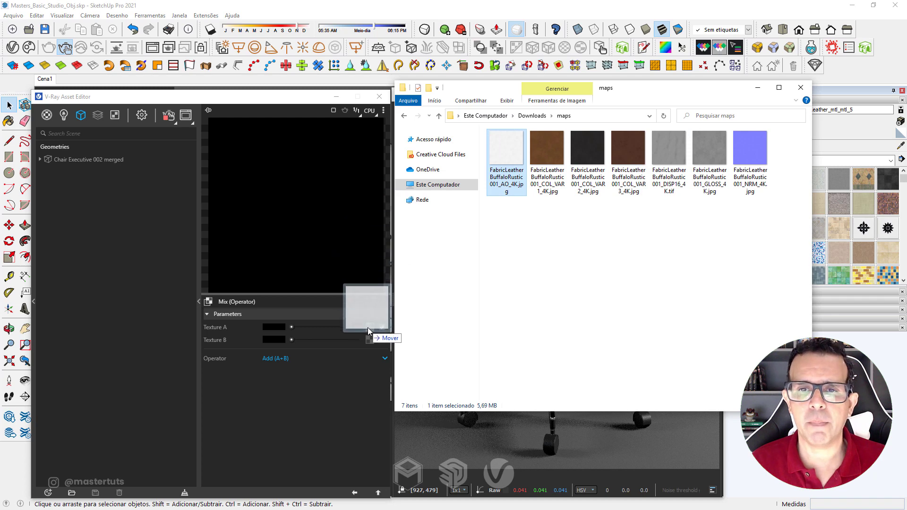
{"action": "left_click", "coordinate": [633, 149]}
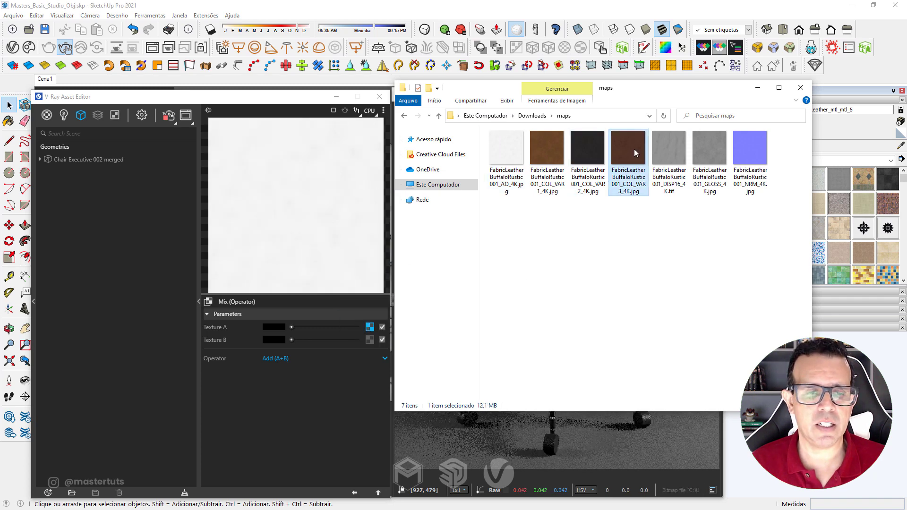
{"action": "mouse_move", "coordinate": [634, 149]}
{"action": "left_mouse_down"}
{"action": "mouse_move", "coordinate": [390, 337]}
{"action": "mouse_move", "coordinate": [370, 340]}
{"action": "left_mouse_up"}
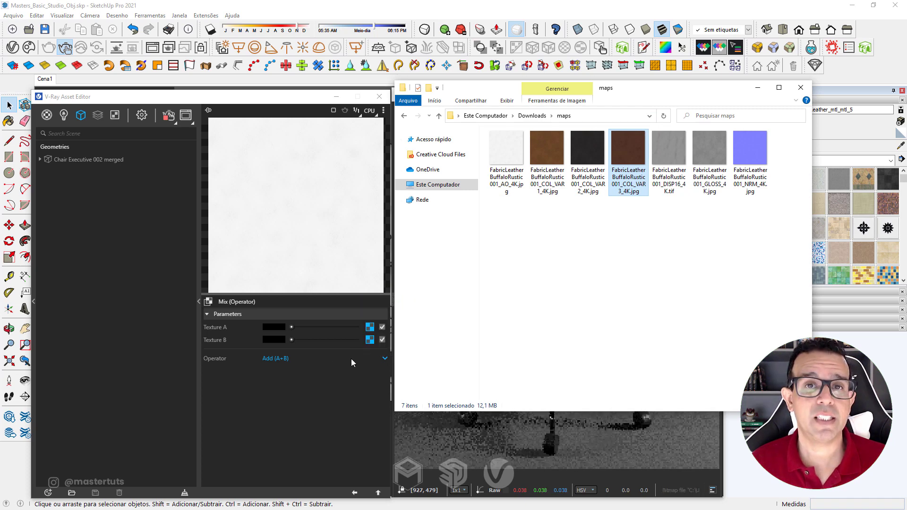
Set the AO bitmap to Rendering Space (Linear) and the Mix operator to Multiply (A*B)
{"action": "left_click", "coordinate": [371, 328]}
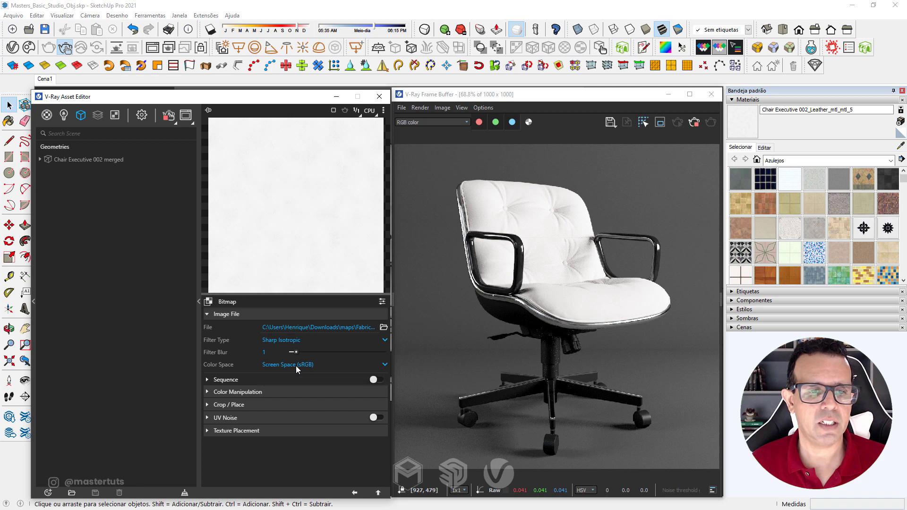
{"action": "left_click", "coordinate": [296, 366]}
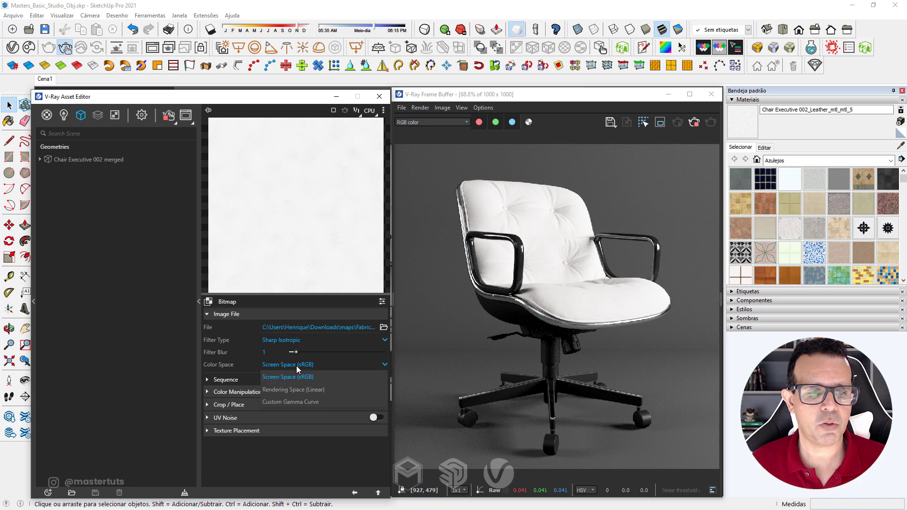
{"action": "left_click", "coordinate": [303, 389]}
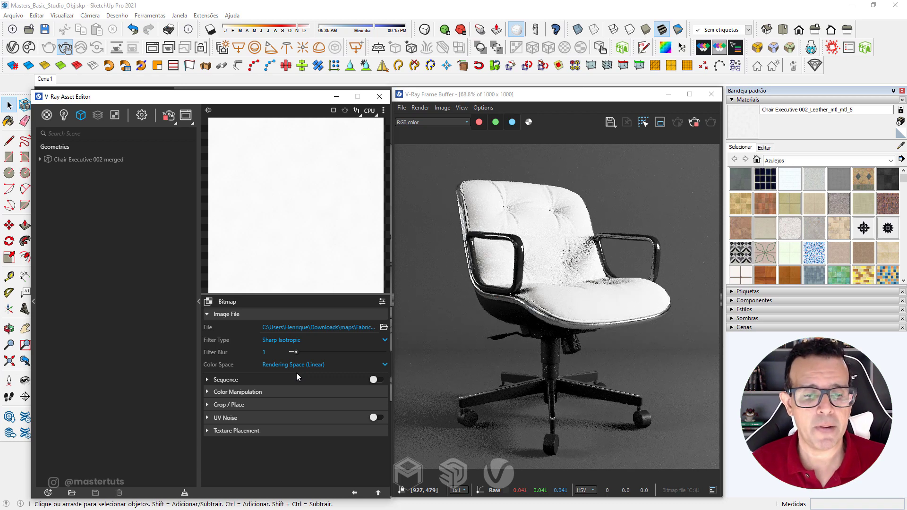
{"action": "left_click", "coordinate": [355, 493]}
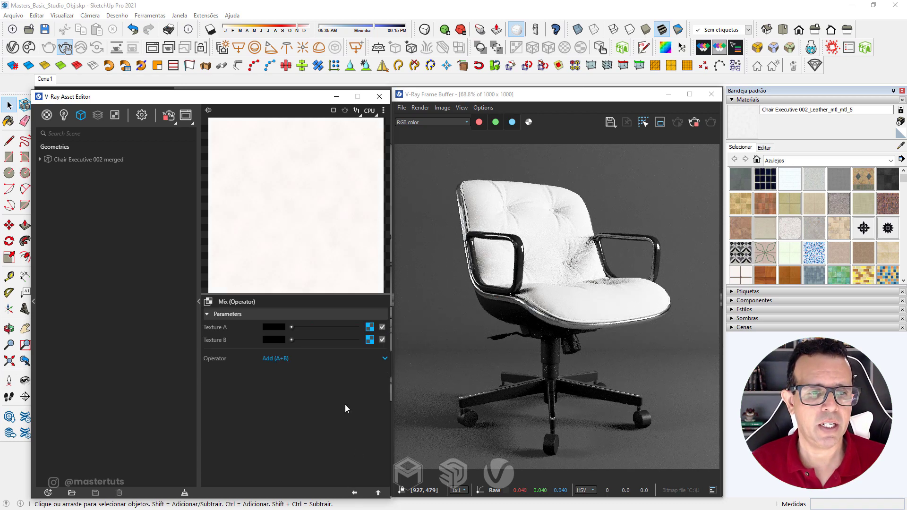
{"action": "left_click", "coordinate": [276, 360]}
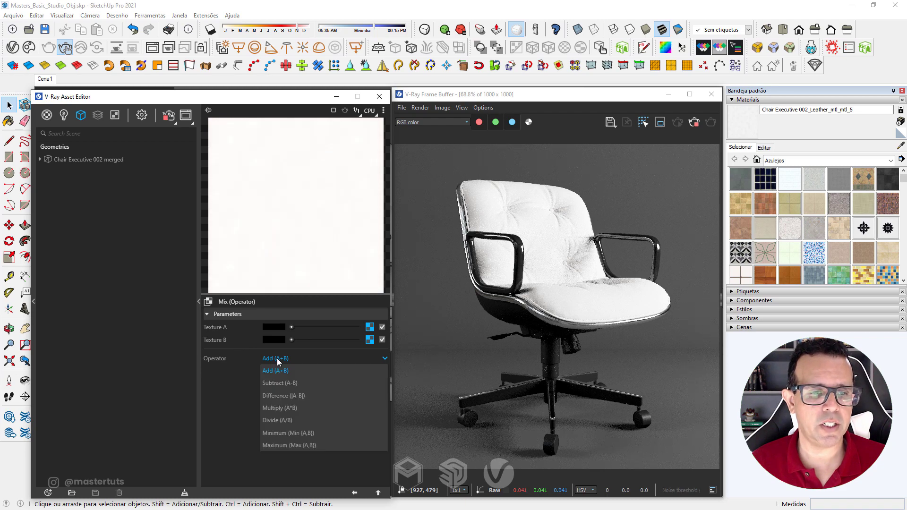
{"action": "left_click", "coordinate": [290, 410]}
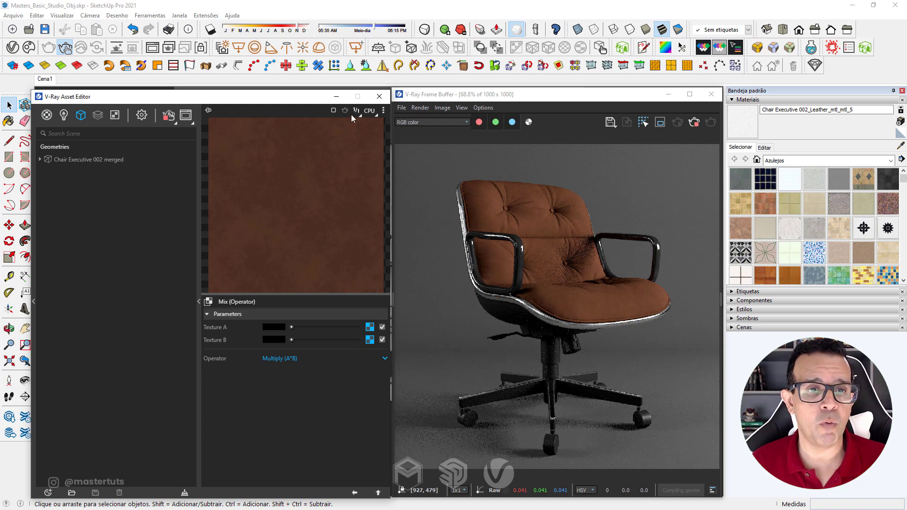
Zoom and orbit to a close-up render of the seat, then reselect the Leather material
{"action": "left_click", "coordinate": [336, 96]}
{"action": "scroll", "coordinate": [341, 272], "scroll_direction": "up", "scroll_amount": 3}
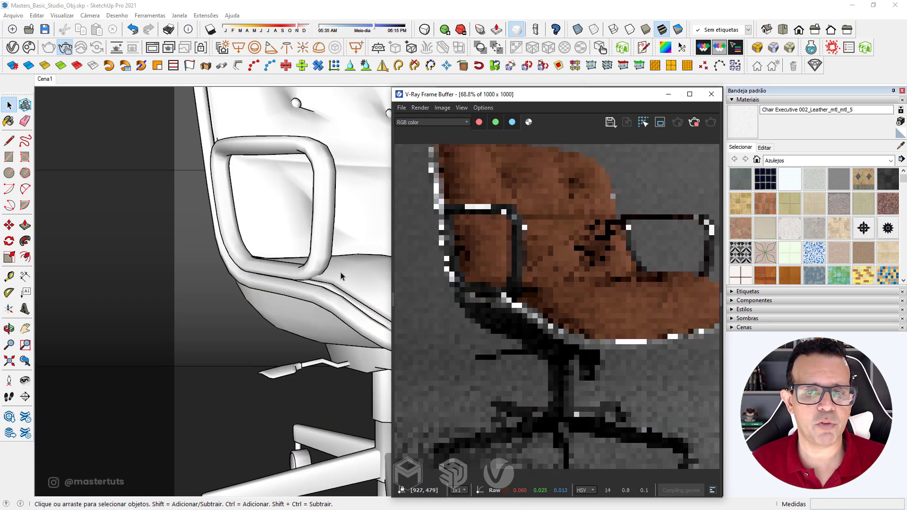
{"action": "scroll", "coordinate": [341, 272], "scroll_direction": "up", "scroll_amount": 3}
{"action": "scroll", "coordinate": [341, 272], "scroll_direction": "up", "scroll_amount": 3}
{"action": "mouse_move", "coordinate": [341, 272]}
{"action": "middle_mouse_down"}
{"action": "mouse_move", "coordinate": [287, 270]}
{"action": "mouse_move", "coordinate": [342, 279]}
{"action": "middle_mouse_up"}
{"action": "scroll", "coordinate": [130, 288], "scroll_direction": "up", "scroll_amount": 3}
{"action": "scroll", "coordinate": [243, 313], "scroll_direction": "down", "scroll_amount": 1}
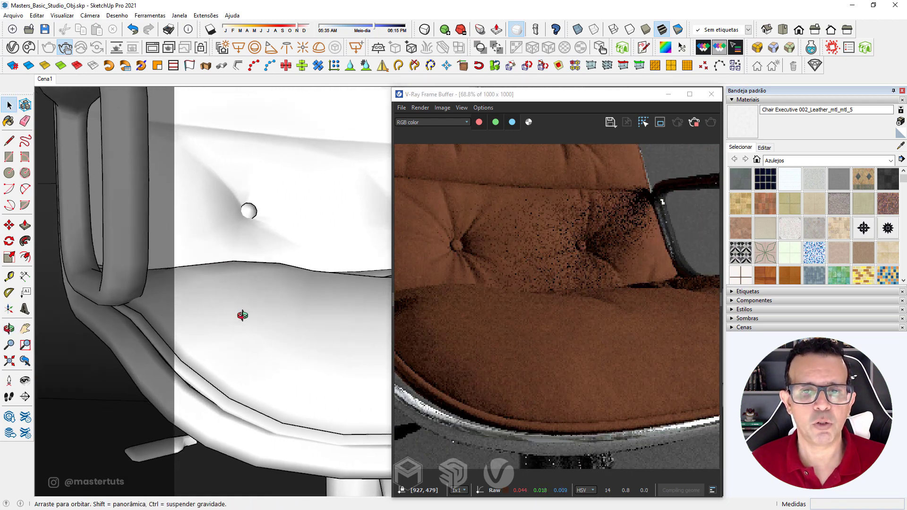
{"action": "scroll", "coordinate": [249, 318], "scroll_direction": "down", "scroll_amount": 1}
{"action": "key", "text": "space"}
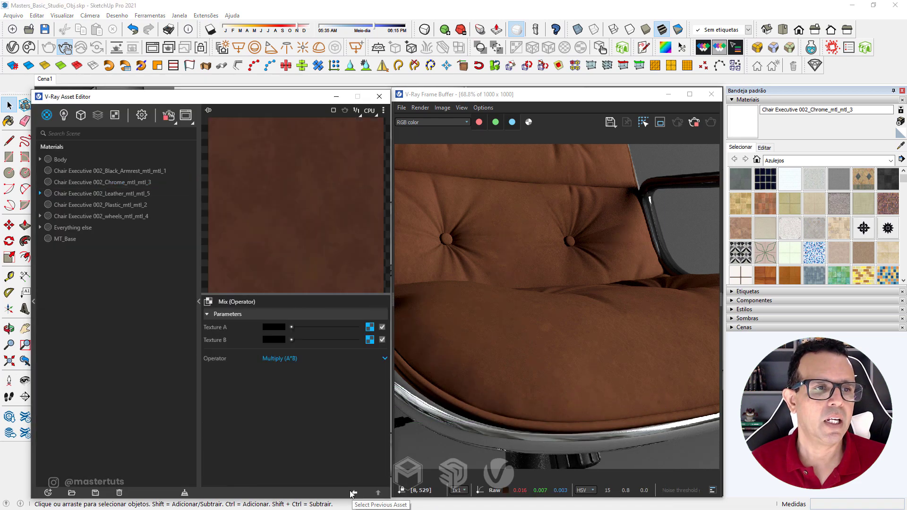
{"action": "left_click", "coordinate": [92, 195]}
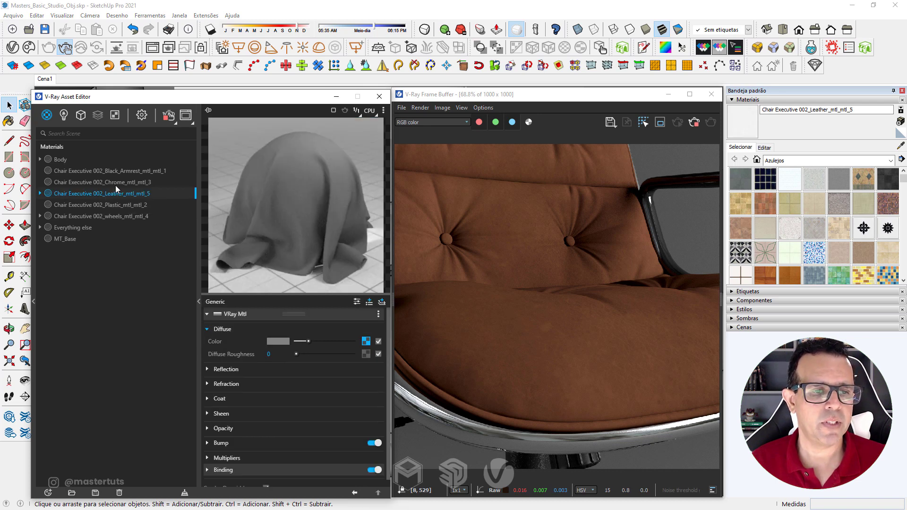
Change the leather's refraction IOR from 1,6 to 1,52
{"action": "left_click", "coordinate": [225, 384]}
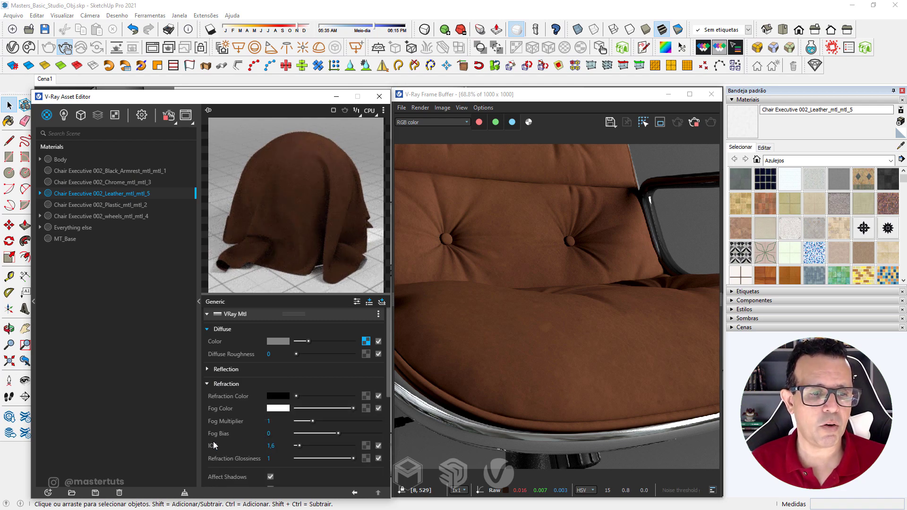
{"action": "left_click", "coordinate": [273, 445]}
{"action": "key", "text": "BackSpace"}
{"action": "key", "text": "BackSpace"}
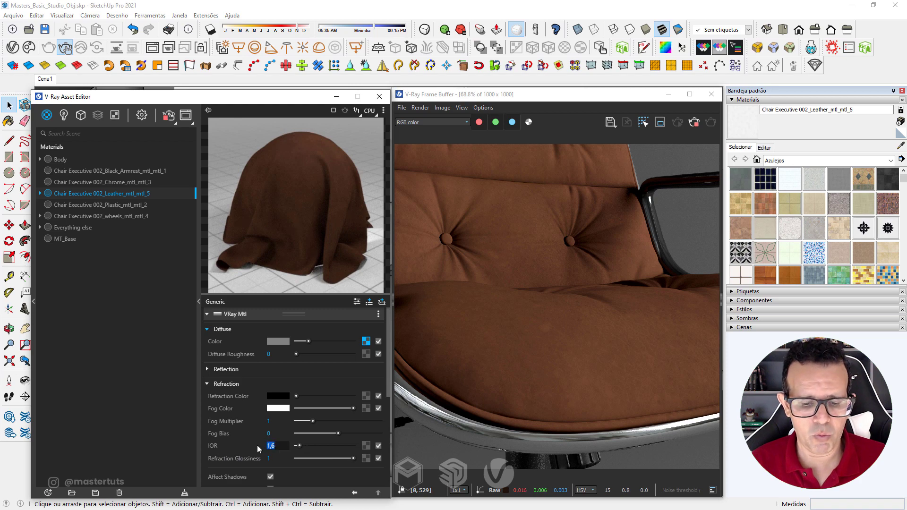
{"action": "type", "text": "2"}
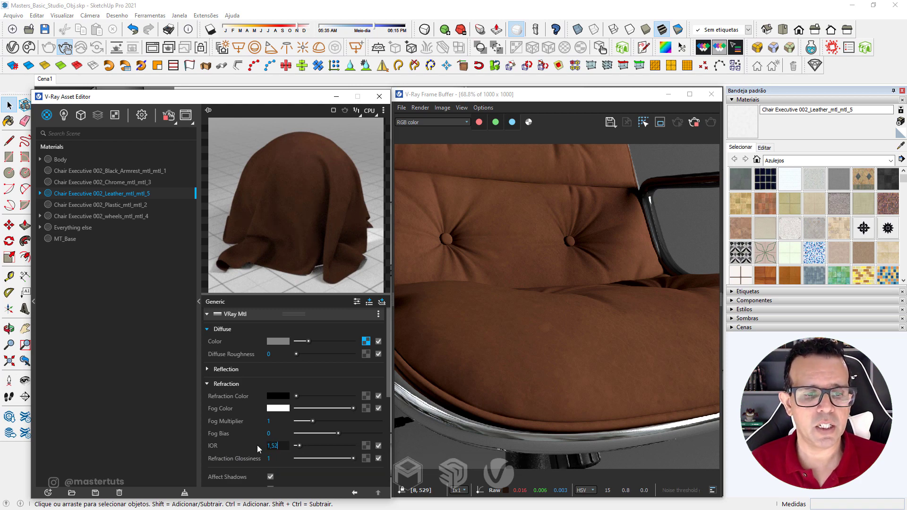
{"action": "key", "text": "Return"}
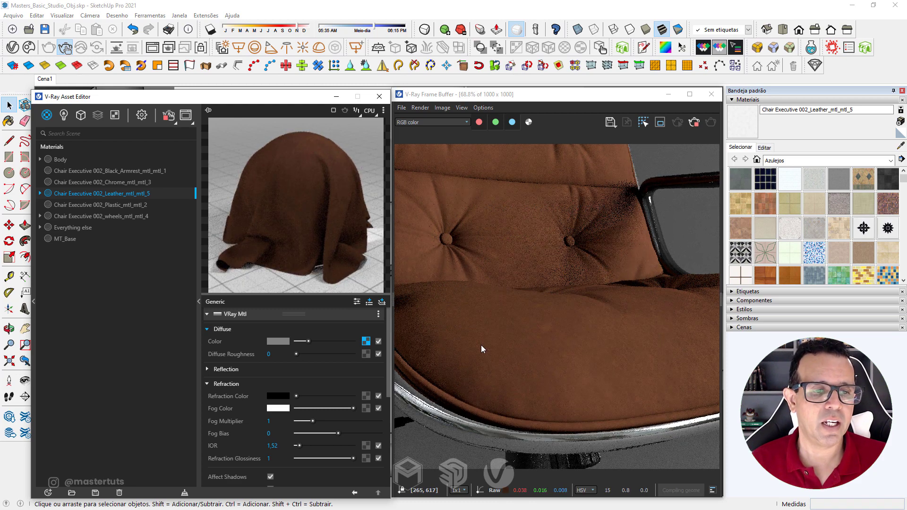
Set the leather's reflection colour to full white and switch to the Cena1 scene
{"action": "left_click", "coordinate": [243, 370]}
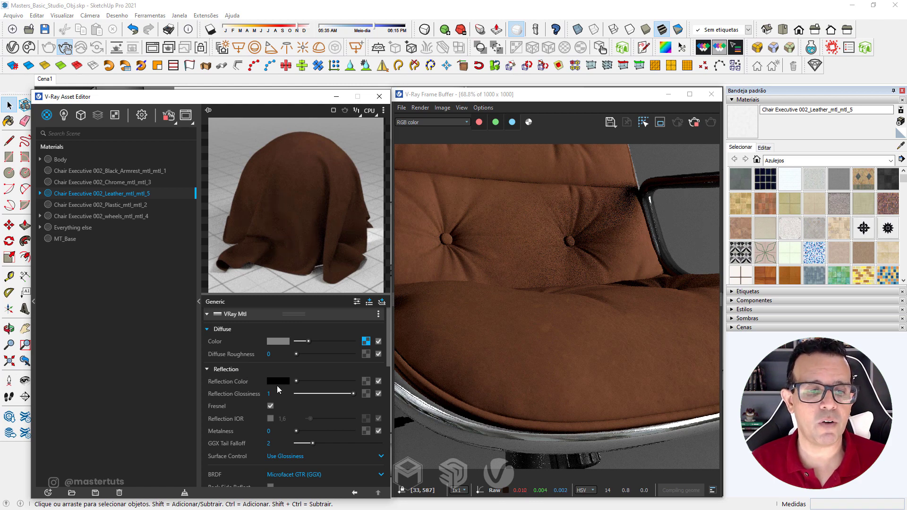
{"action": "left_click_drag", "start_coordinate": [296, 381], "coordinate": [369, 379]}
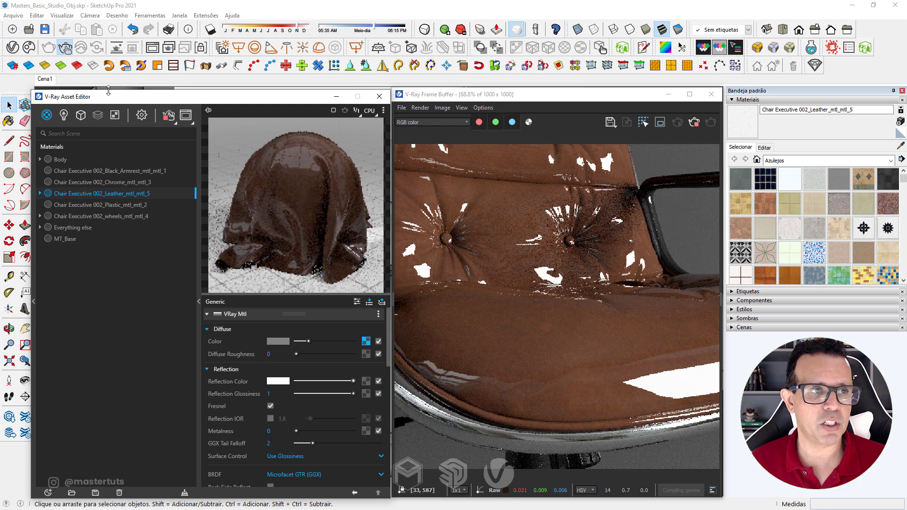
{"action": "left_click", "coordinate": [45, 78]}
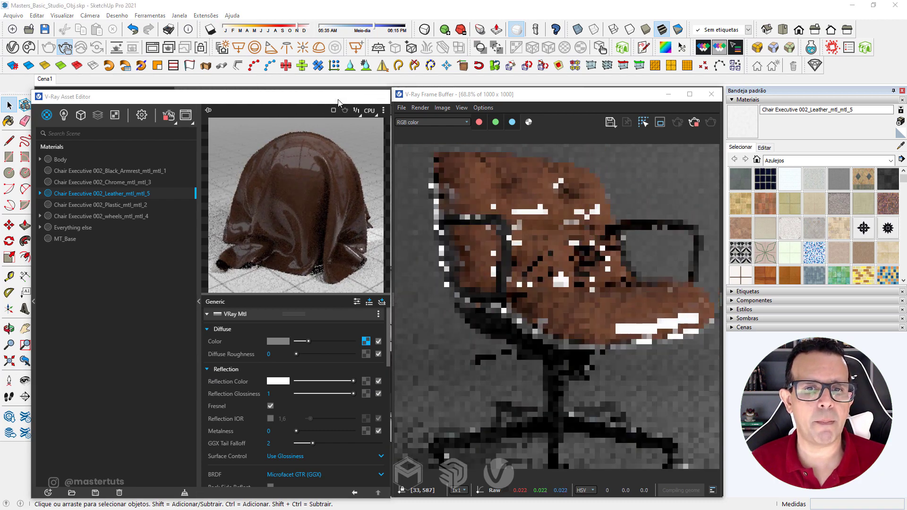
{"action": "left_click", "coordinate": [379, 96]}
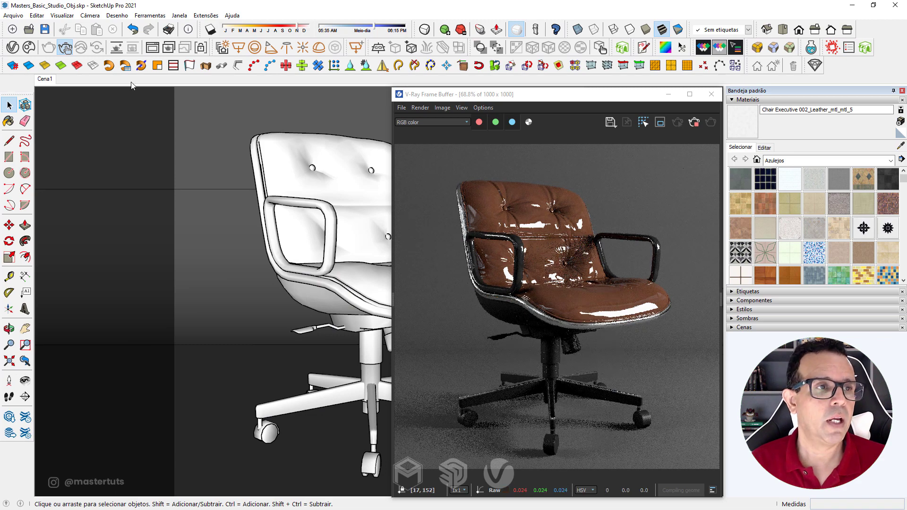
Reopen the material editor and keep the reflection colour at maximum white
{"action": "left_click", "coordinate": [17, 47]}
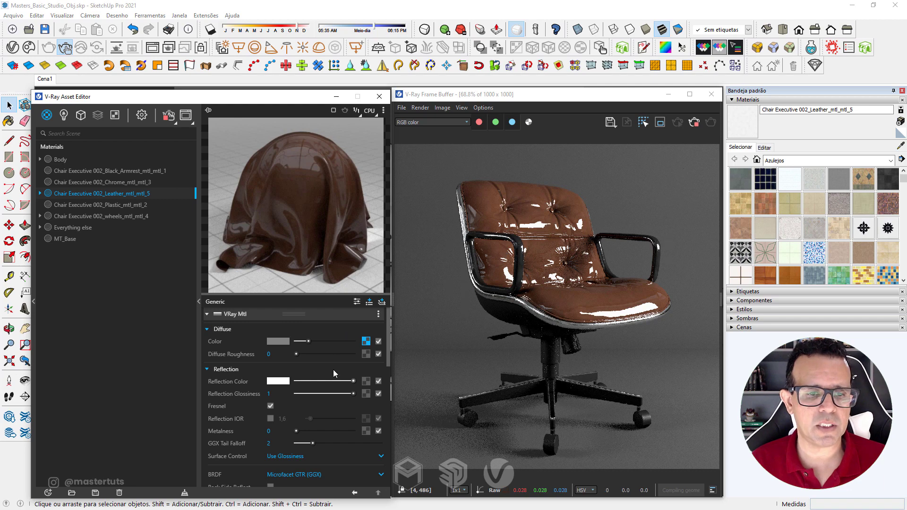
{"action": "left_click_drag", "start_coordinate": [307, 380], "coordinate": [302, 380]}
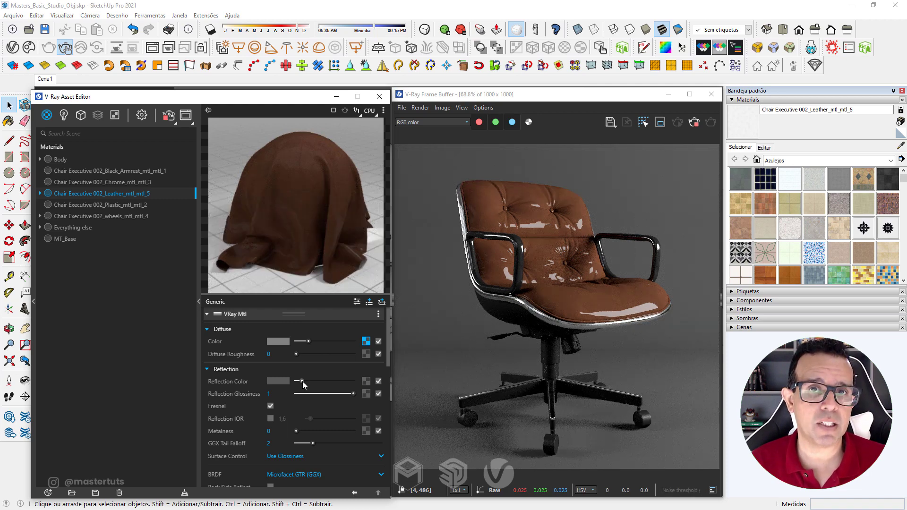
{"action": "left_click_drag", "start_coordinate": [302, 381], "coordinate": [352, 379]}
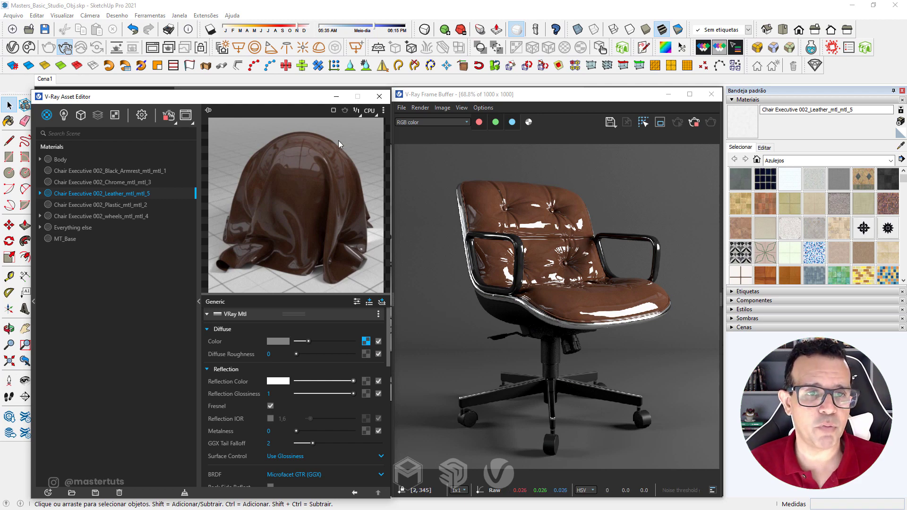
Render a close-up of the tufted seat back, then show Leather settings beside the maps folder
{"action": "left_click", "coordinate": [341, 98]}
{"action": "scroll", "coordinate": [353, 285], "scroll_direction": "up", "scroll_amount": 5}
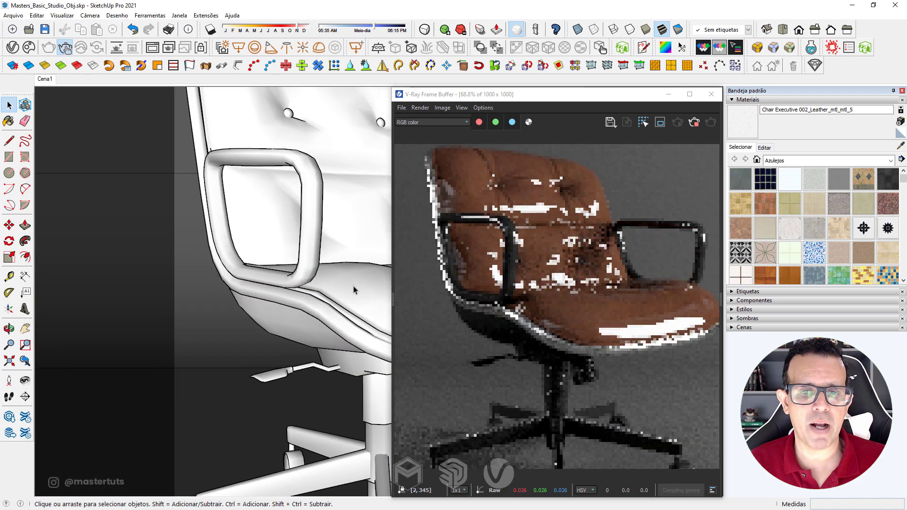
{"action": "scroll", "coordinate": [353, 285], "scroll_direction": "up", "scroll_amount": 3}
{"action": "scroll", "coordinate": [345, 283], "scroll_direction": "up", "scroll_amount": 2}
{"action": "left_click_drag", "start_coordinate": [340, 281], "coordinate": [265, 288]}
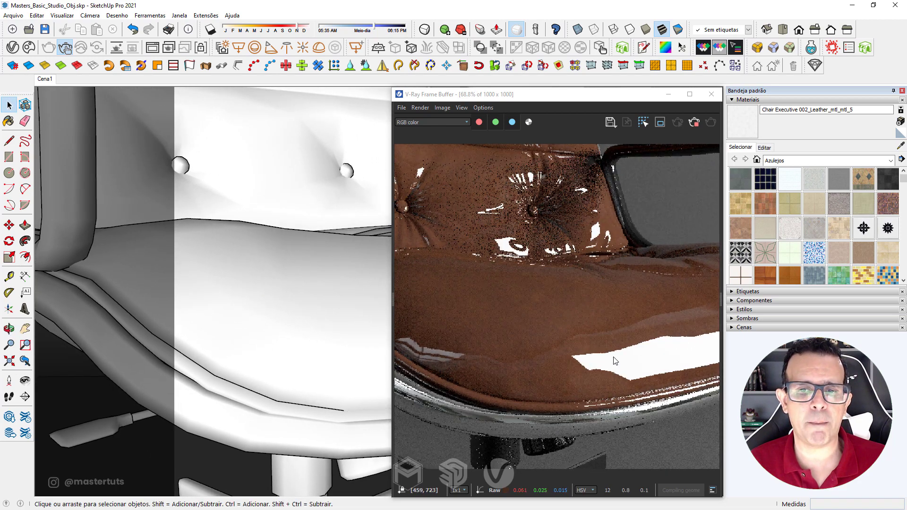
{"action": "left_click", "coordinate": [12, 48]}
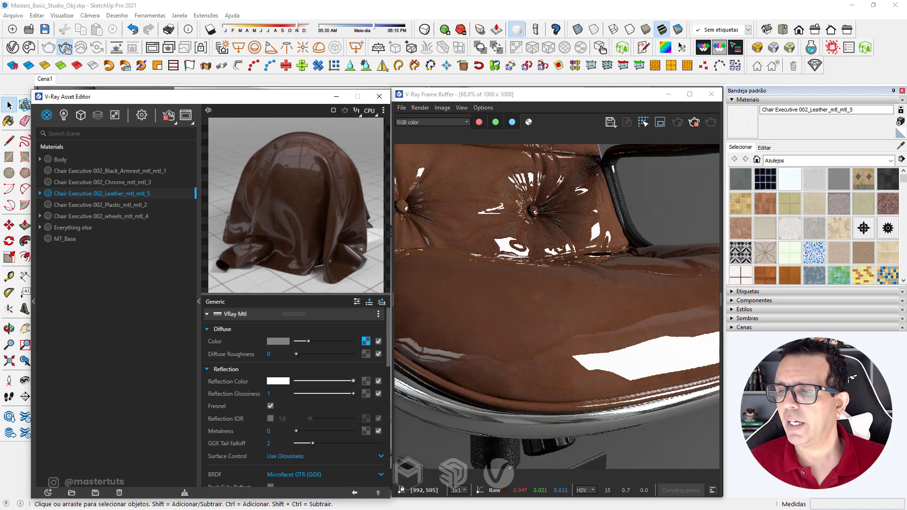
{"action": "key", "text": "alt+Tab"}
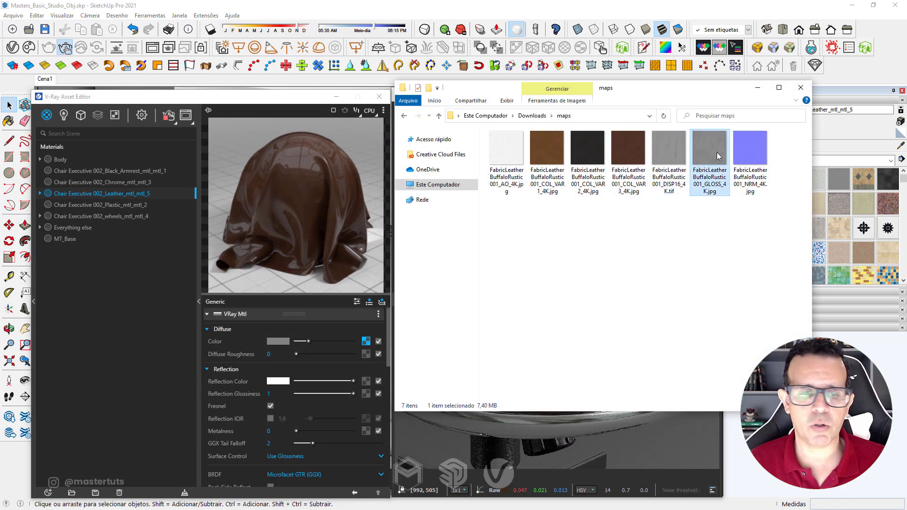
Load GLOSS_4K.jpg as the reflection glossiness texture, read in Rendering Space (Linear)
{"action": "mouse_move", "coordinate": [716, 152]}
{"action": "left_mouse_down"}
{"action": "mouse_move", "coordinate": [376, 398]}
{"action": "mouse_move", "coordinate": [366, 395]}
{"action": "left_mouse_up"}
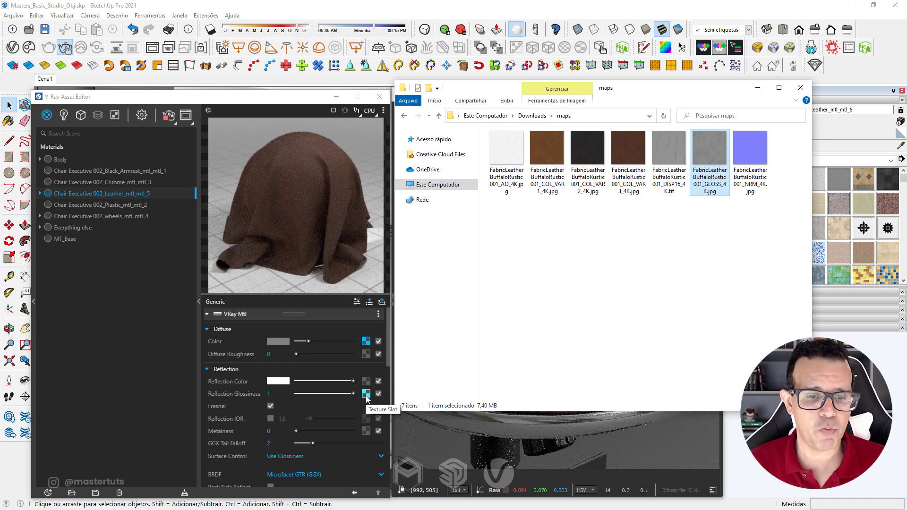
{"action": "left_click", "coordinate": [366, 394]}
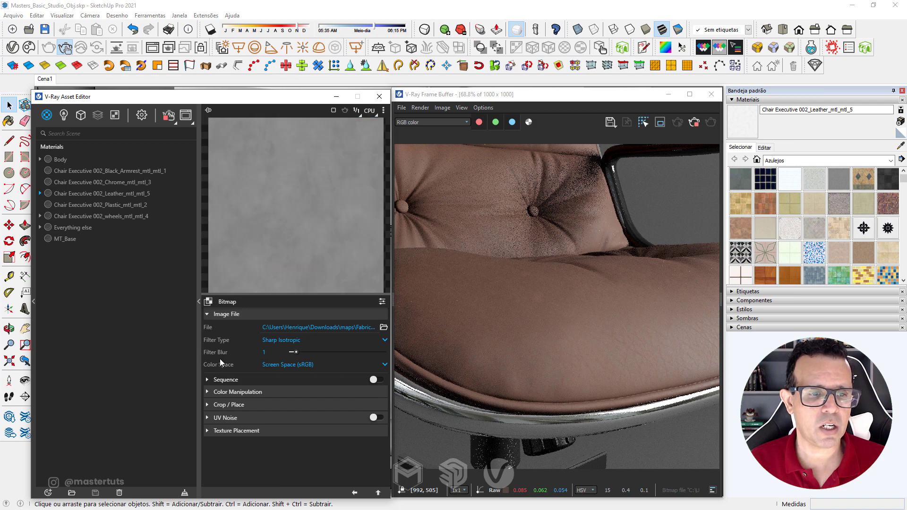
{"action": "left_click", "coordinate": [293, 365]}
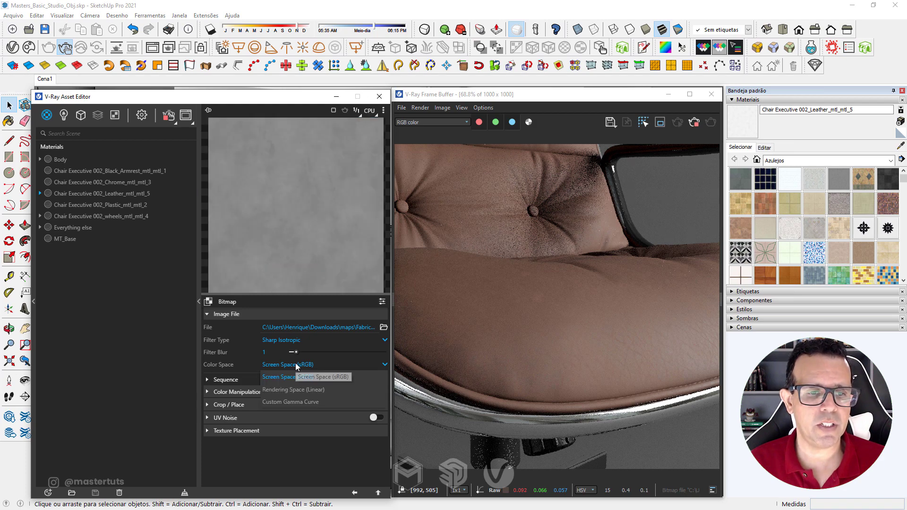
{"action": "left_click", "coordinate": [308, 390]}
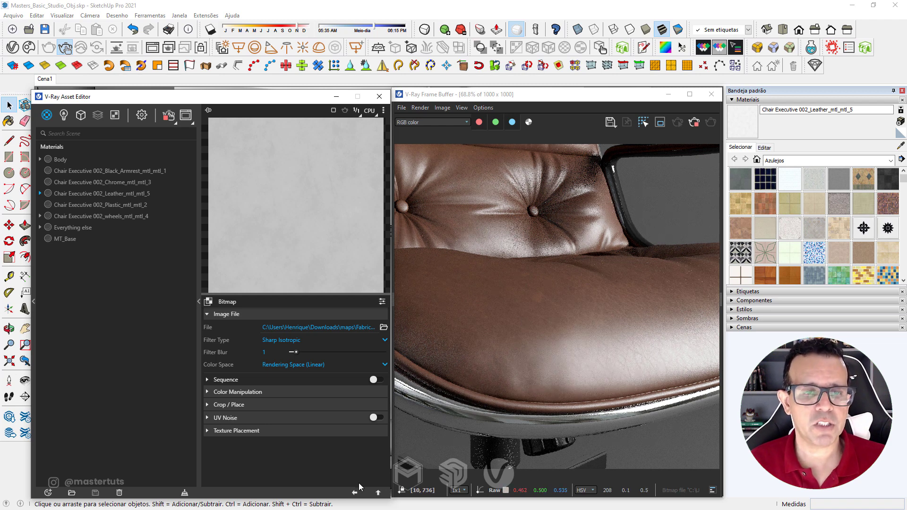
{"action": "left_click", "coordinate": [47, 79]}
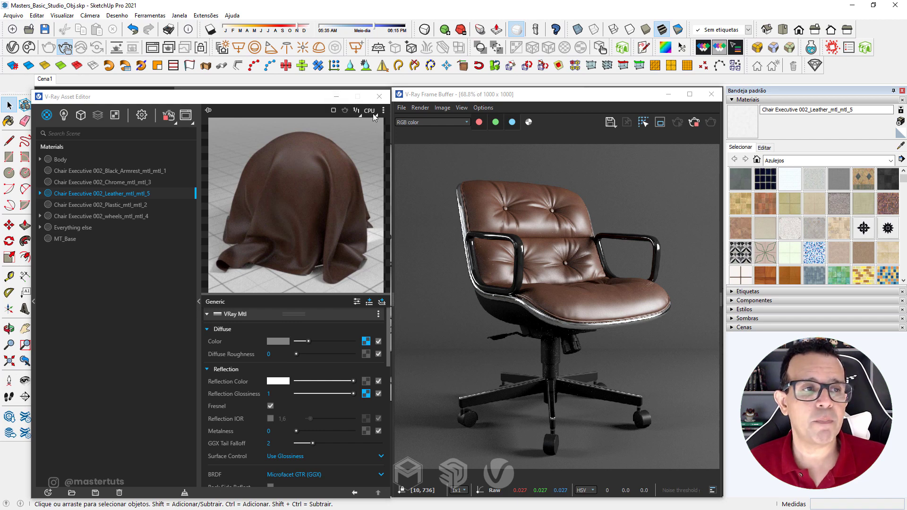
{"action": "left_click", "coordinate": [26, 362]}
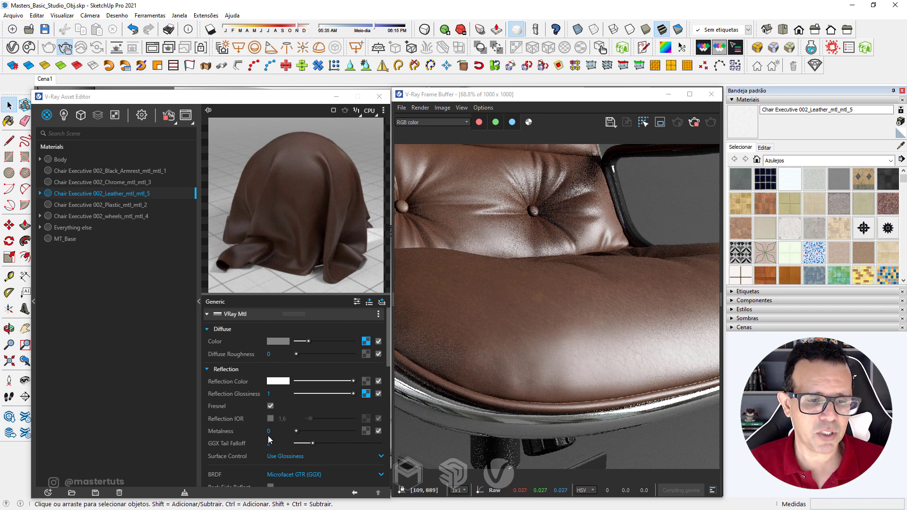
Expand the leather's Bump settings and set the mode to Normal Map
{"action": "scroll", "coordinate": [268, 435], "scroll_direction": "down", "scroll_amount": 5}
{"action": "scroll", "coordinate": [268, 435], "scroll_direction": "down", "scroll_amount": 2}
{"action": "left_click", "coordinate": [244, 435]}
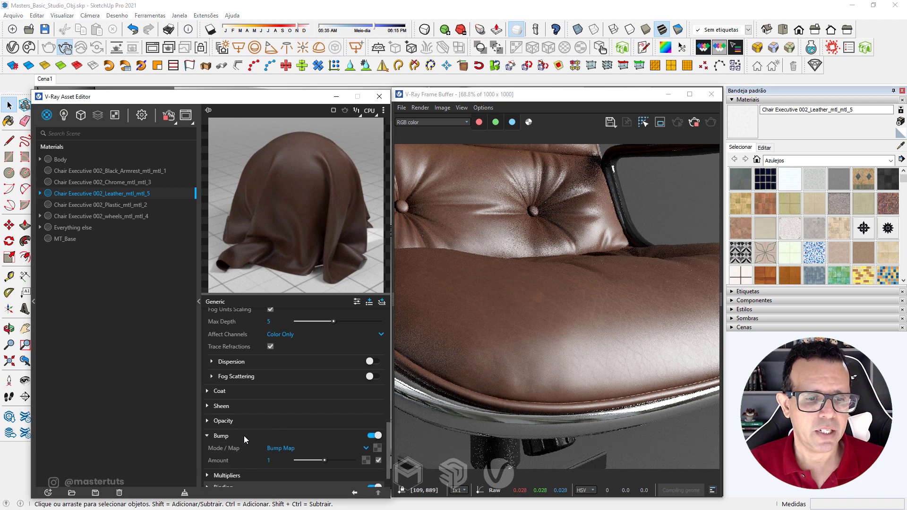
{"action": "scroll", "coordinate": [310, 424], "scroll_direction": "down", "scroll_amount": 1}
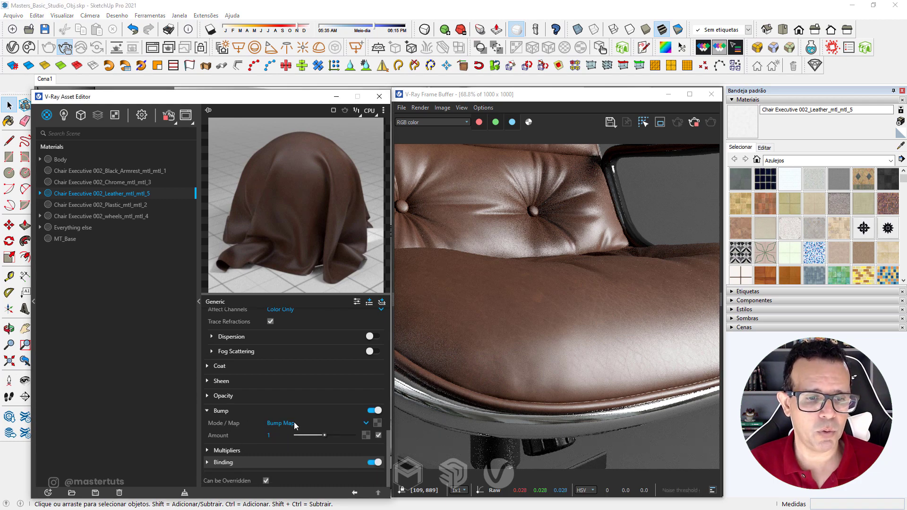
{"action": "left_click", "coordinate": [296, 423]}
{"action": "left_click", "coordinate": [290, 449]}
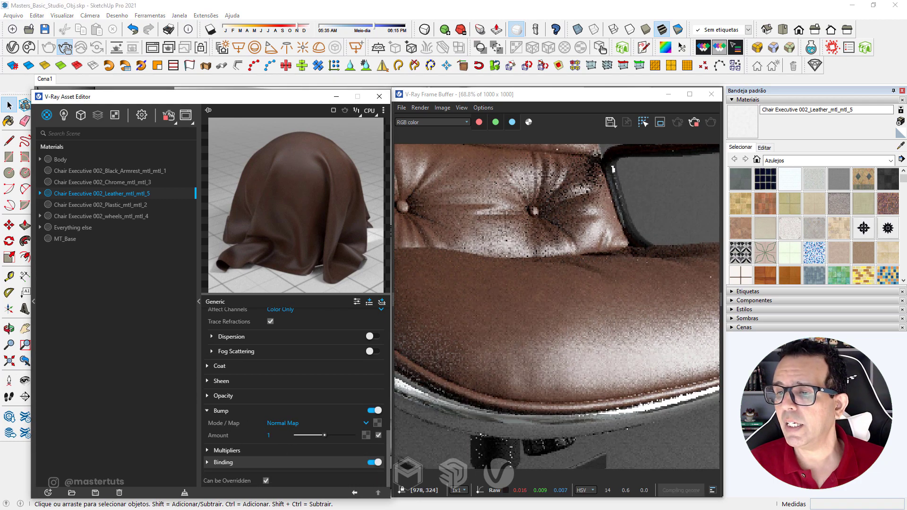
Load FabricLeatherBuffaloRustic001_NRM_4K.jpg into the bump map slot
{"action": "key", "text": "alt+Tab"}
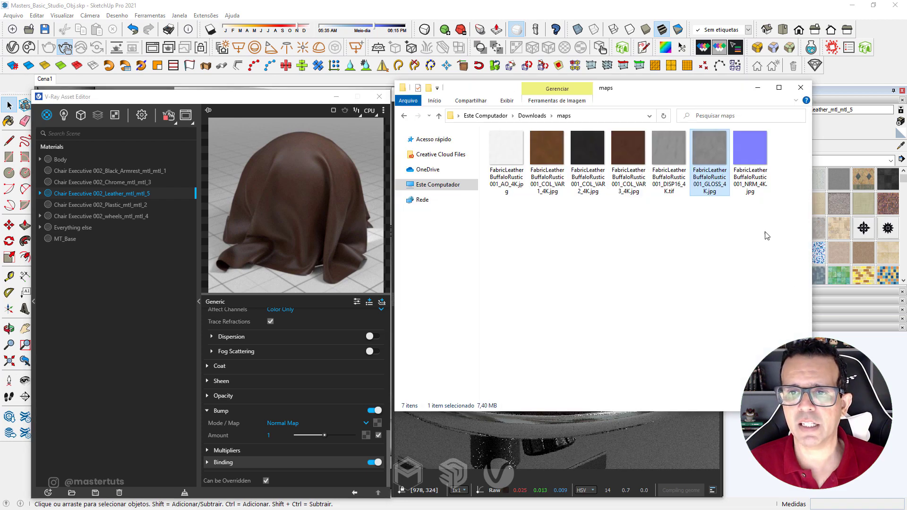
{"action": "left_click", "coordinate": [750, 156]}
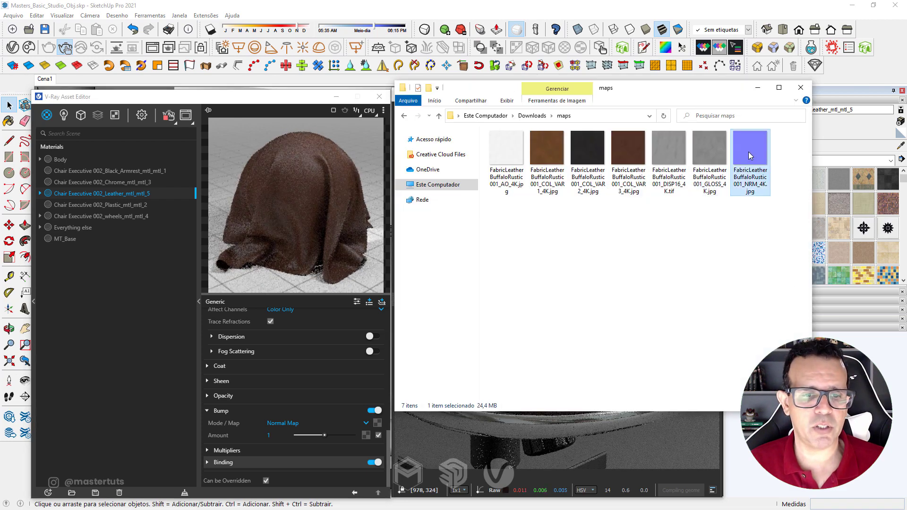
{"action": "left_click_drag", "start_coordinate": [748, 151], "coordinate": [377, 423]}
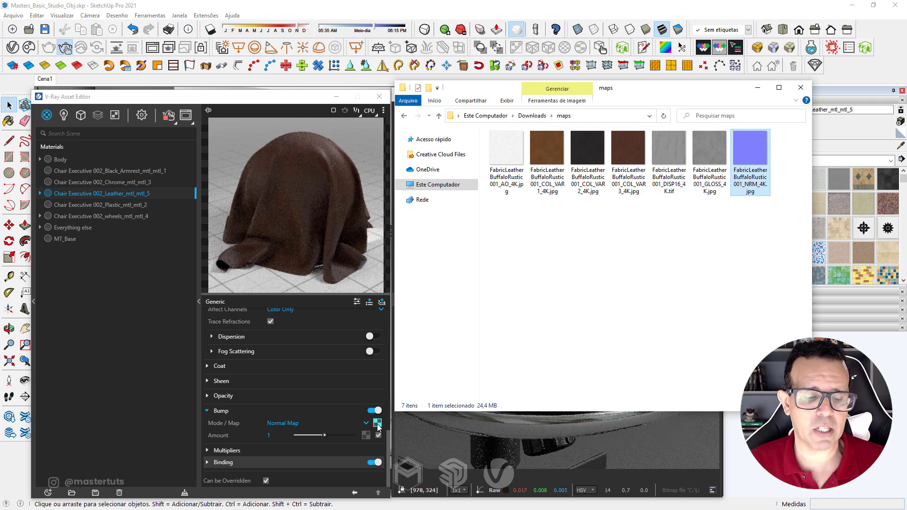
Set the normal map bitmap to Rendering Space (Linear) with No Filter
{"action": "left_click", "coordinate": [377, 423]}
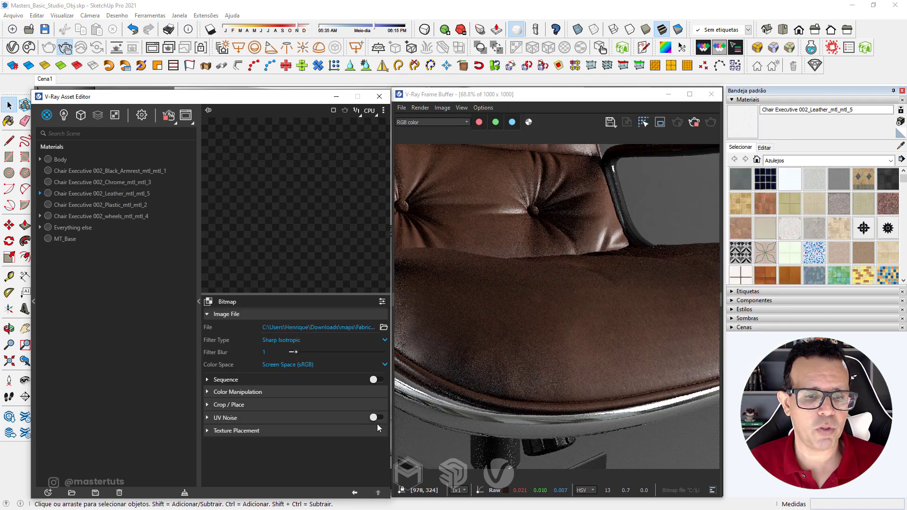
{"action": "left_click", "coordinate": [300, 367]}
{"action": "left_click", "coordinate": [301, 391]}
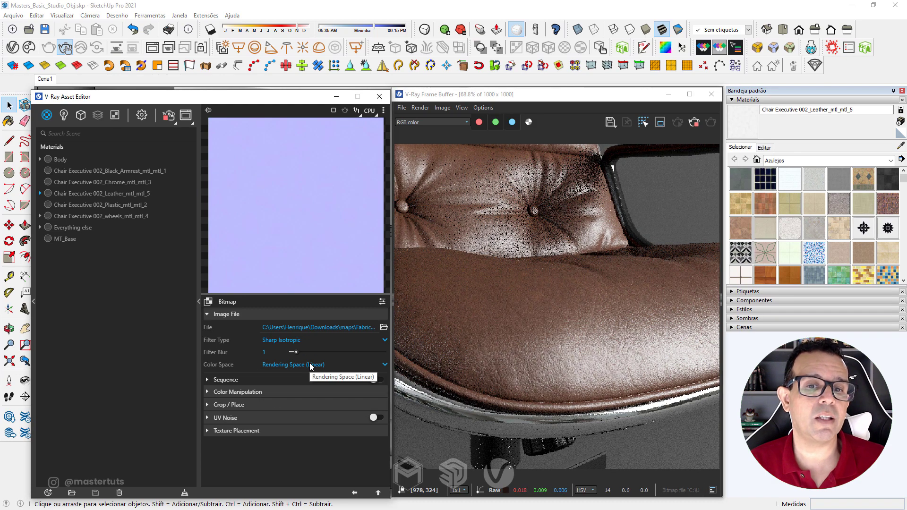
{"action": "left_click", "coordinate": [291, 340]}
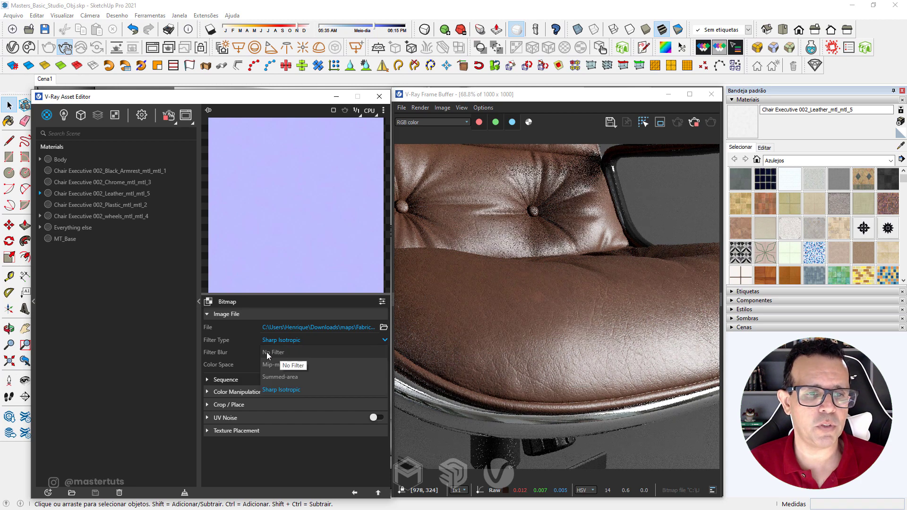
{"action": "left_click", "coordinate": [284, 352]}
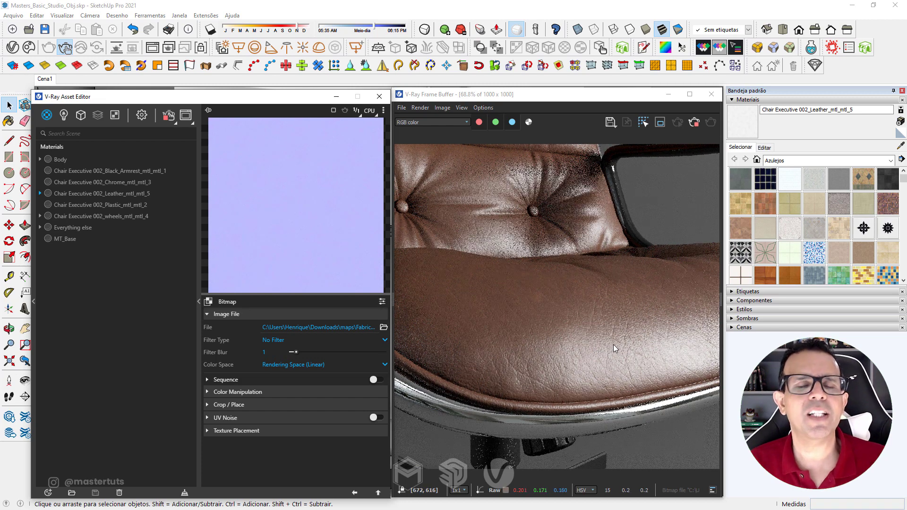
Toggle bump off and on to compare, then render the whole chair from Cena1
{"action": "left_click", "coordinate": [354, 492]}
{"action": "left_click", "coordinate": [373, 411]}
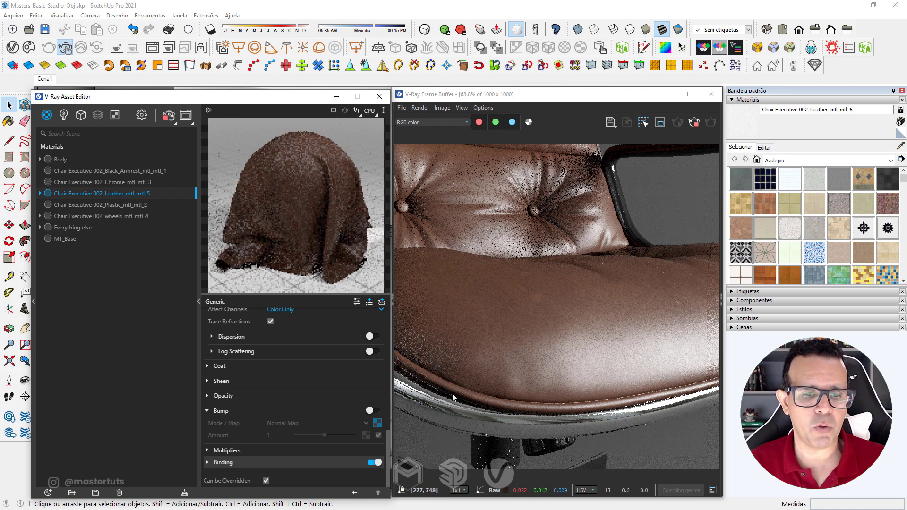
{"action": "left_click", "coordinate": [374, 410]}
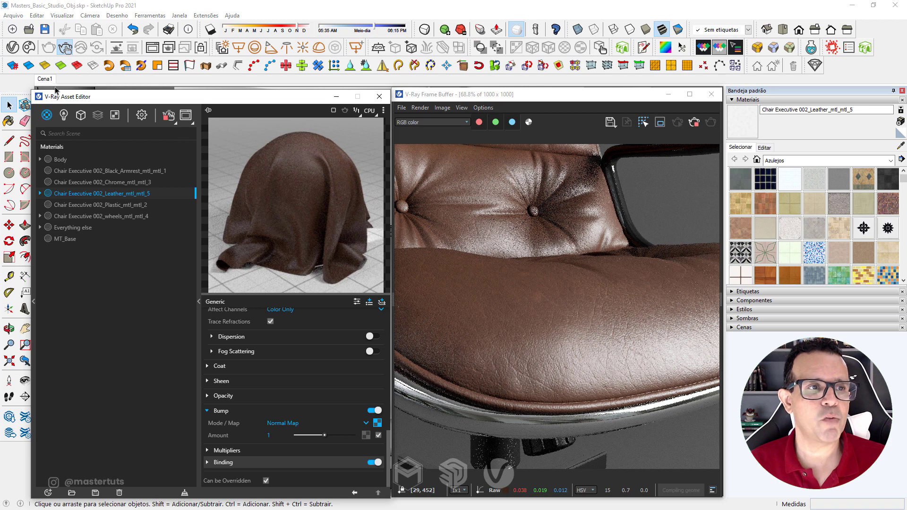
{"action": "left_click", "coordinate": [45, 79]}
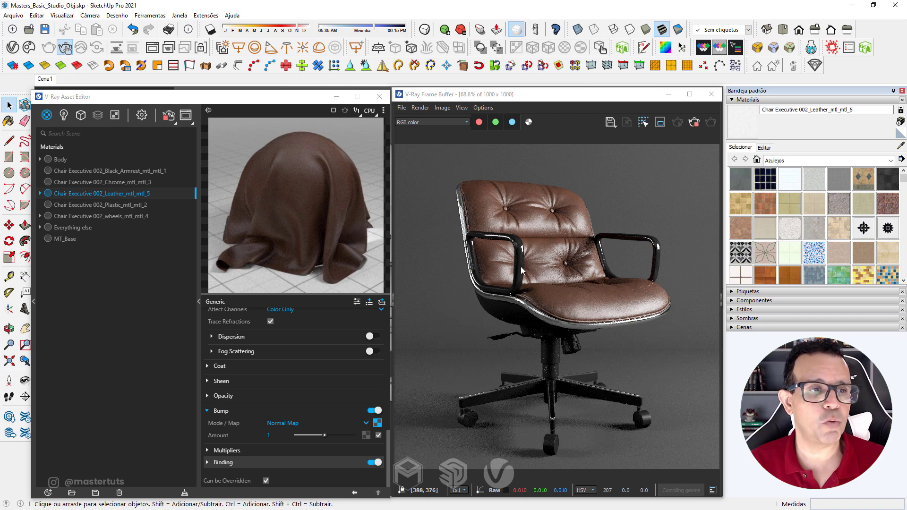
Open the Black_Armrest diffuse colour picker with values shown on a 0–255 scale
{"action": "left_click", "coordinate": [116, 172]}
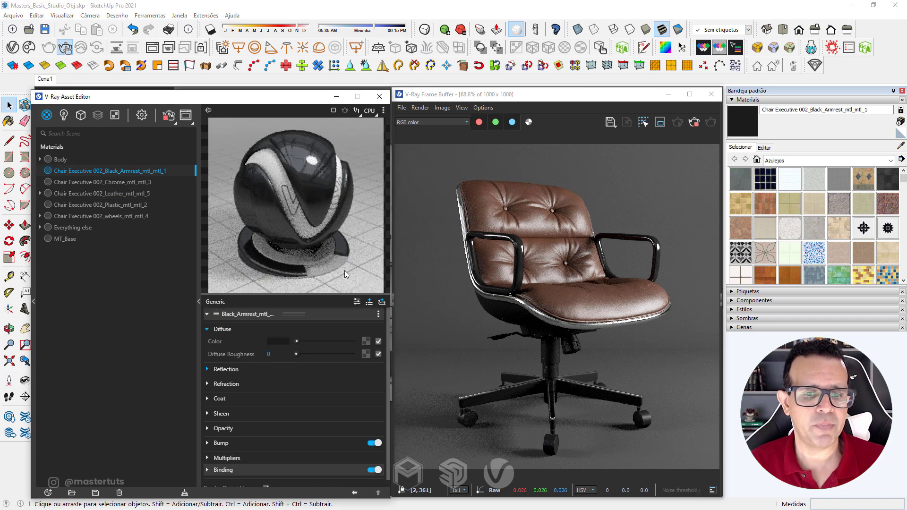
{"action": "left_click", "coordinate": [279, 341]}
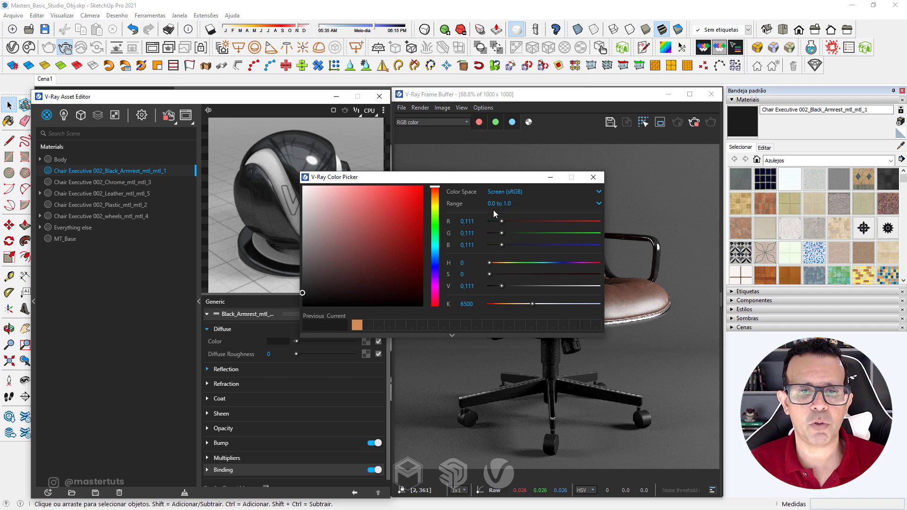
{"action": "left_click", "coordinate": [498, 204]}
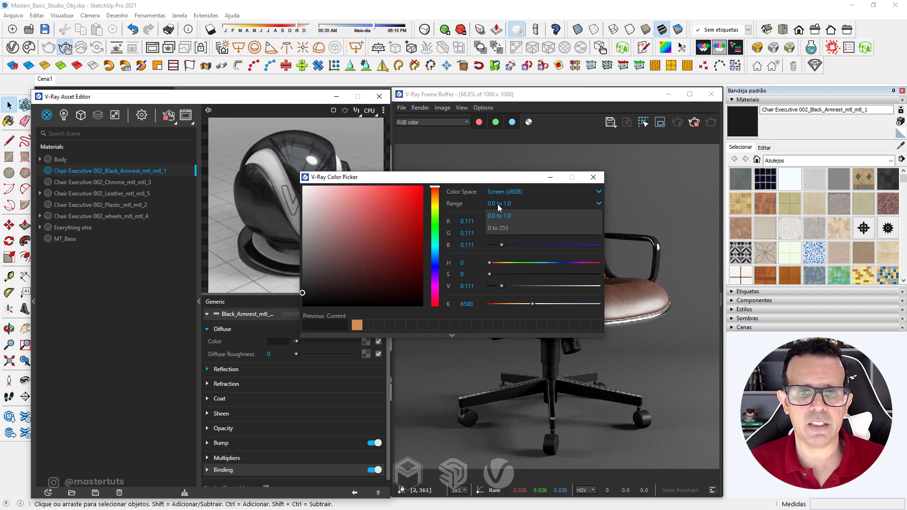
{"action": "left_click", "coordinate": [501, 229]}
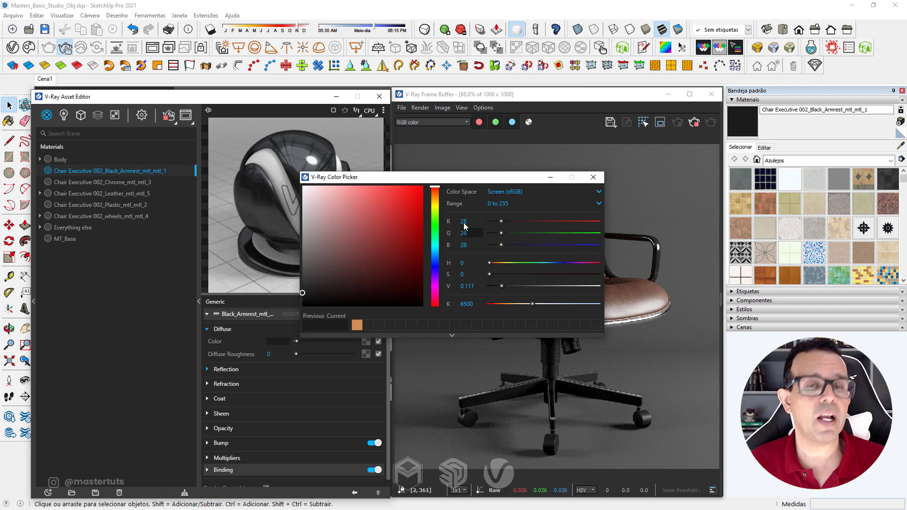
{"action": "left_click", "coordinate": [465, 221]}
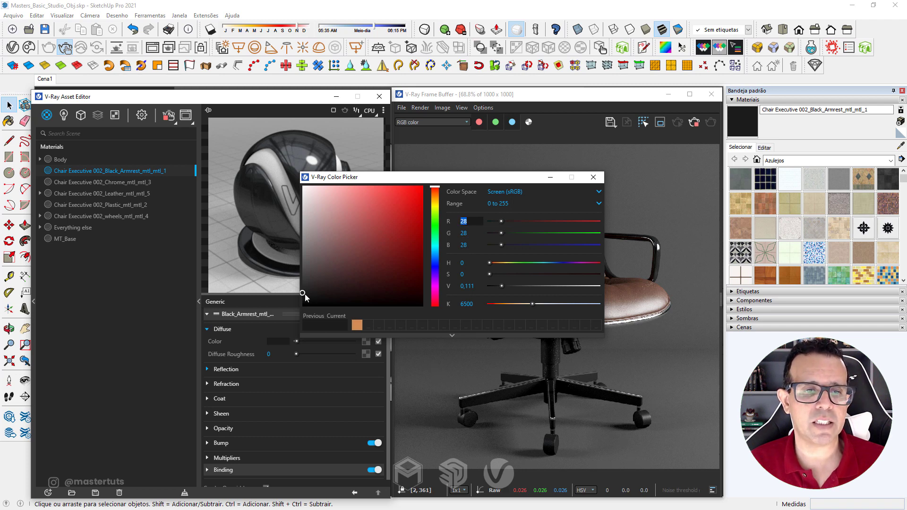
{"action": "left_click_drag", "start_coordinate": [302, 295], "coordinate": [296, 318]}
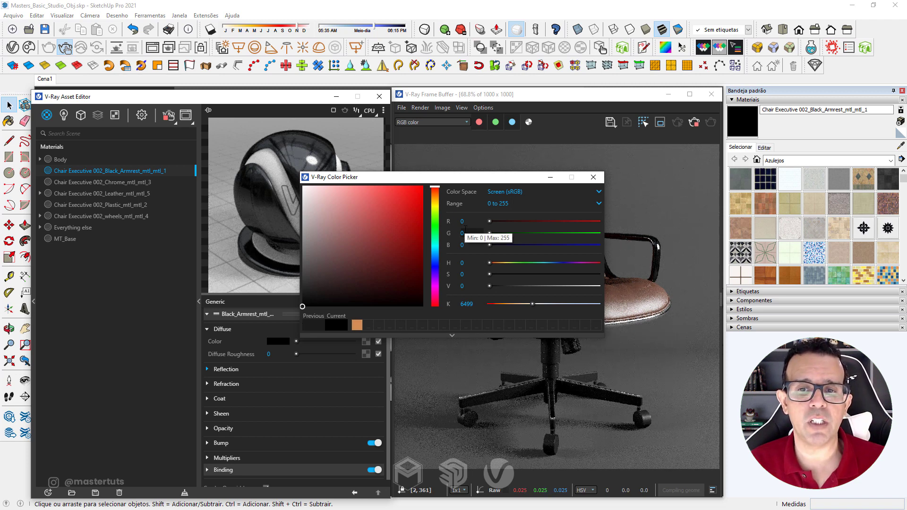
{"action": "left_click_drag", "start_coordinate": [477, 180], "coordinate": [315, 180]}
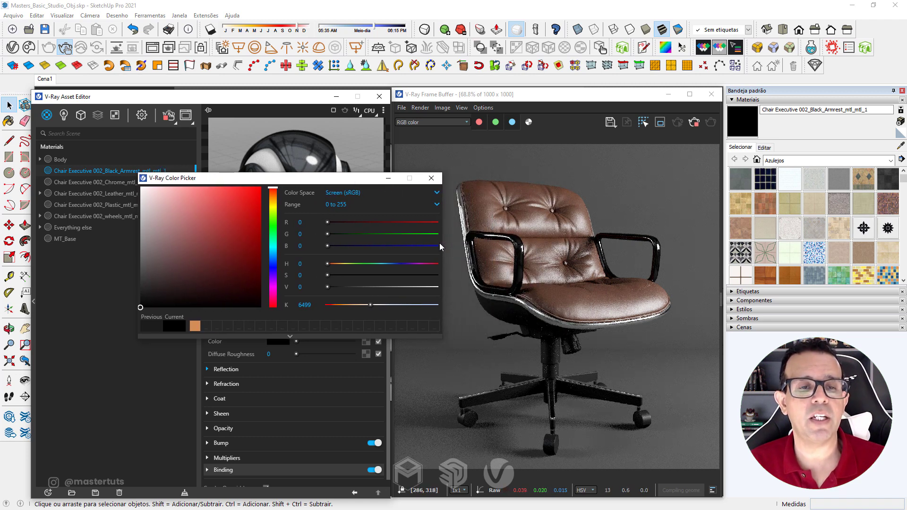
{"action": "left_click_drag", "start_coordinate": [331, 178], "coordinate": [511, 167]}
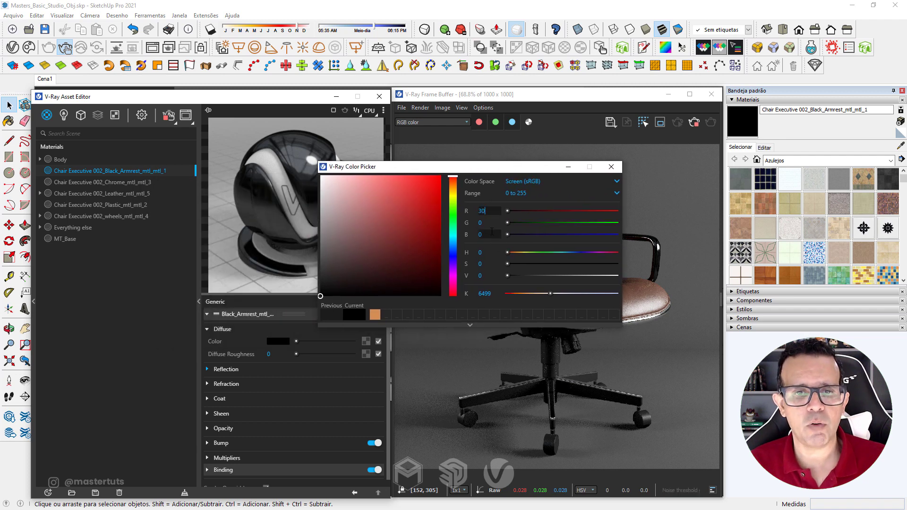
Enter RGB 30, 30, 30 for a dark grey diffuse and put the picker away
{"action": "type", "text": "30"}
{"action": "key", "text": "Tab"}
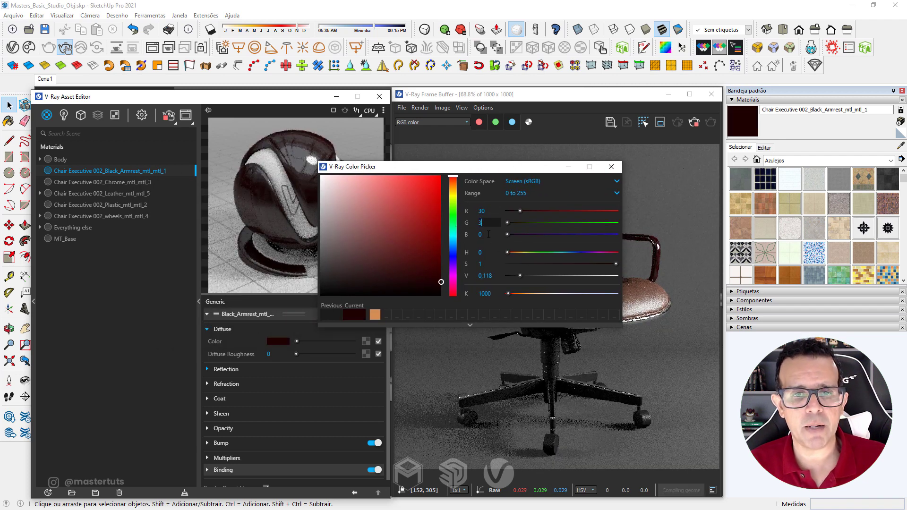
{"action": "type", "text": "30"}
{"action": "key", "text": "Tab"}
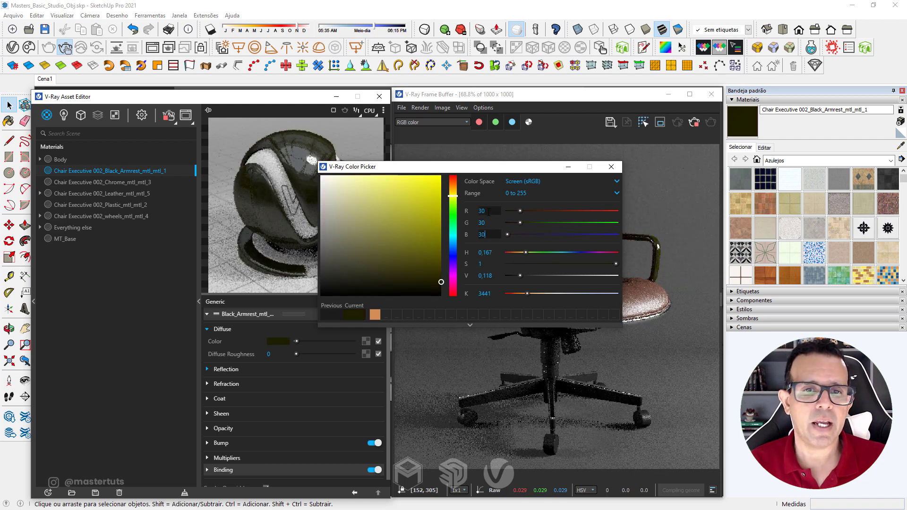
{"action": "type", "text": "30"}
{"action": "key", "text": "Tab"}
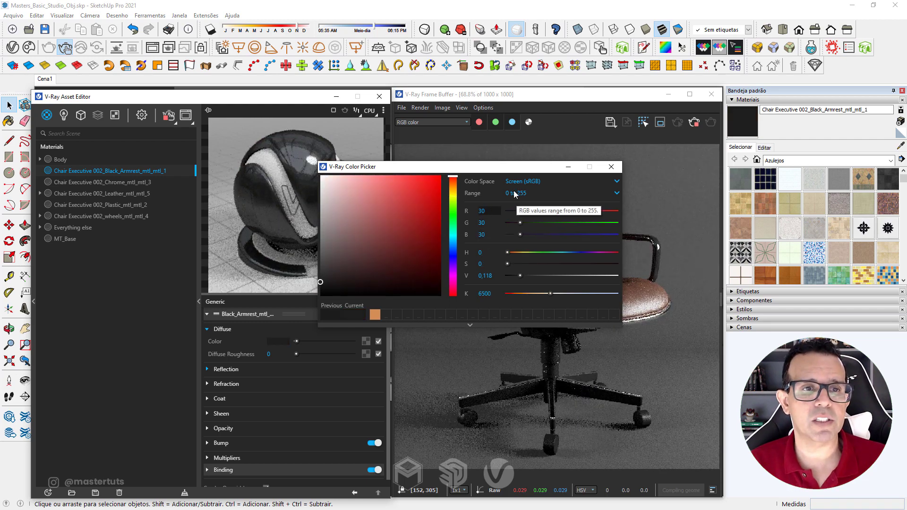
{"action": "left_click", "coordinate": [569, 168]}
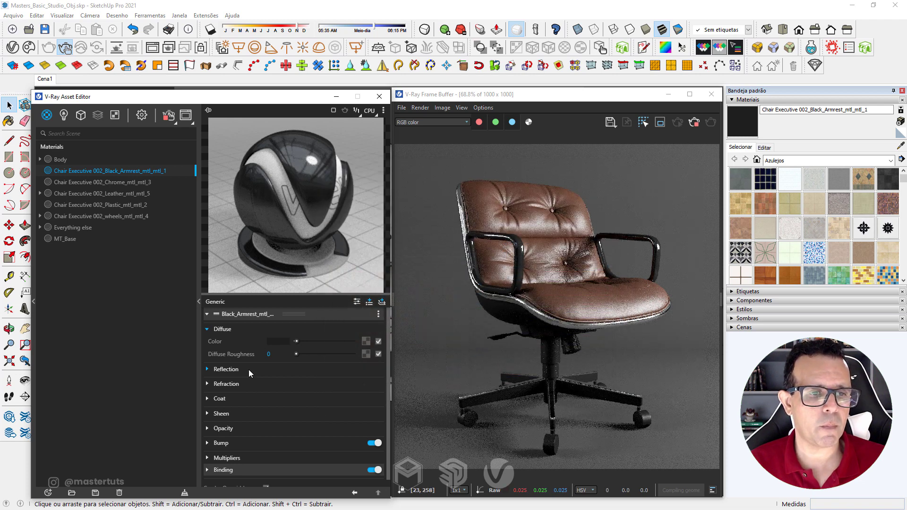
Expand the armrest material's Reflection settings
{"action": "left_click", "coordinate": [248, 369]}
{"action": "scroll", "coordinate": [280, 410], "scroll_direction": "down", "scroll_amount": 2}
{"action": "scroll", "coordinate": [281, 408], "scroll_direction": "down", "scroll_amount": 1}
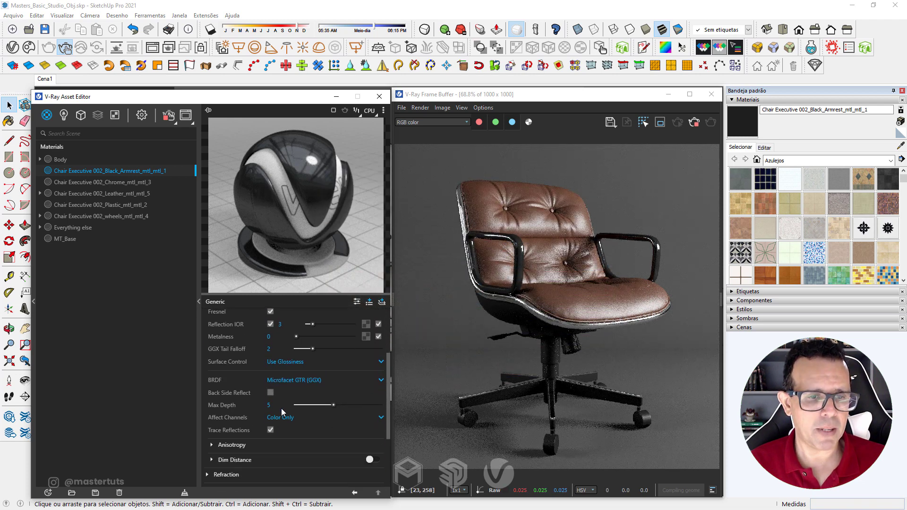
{"action": "scroll", "coordinate": [282, 408], "scroll_direction": "up", "scroll_amount": 3}
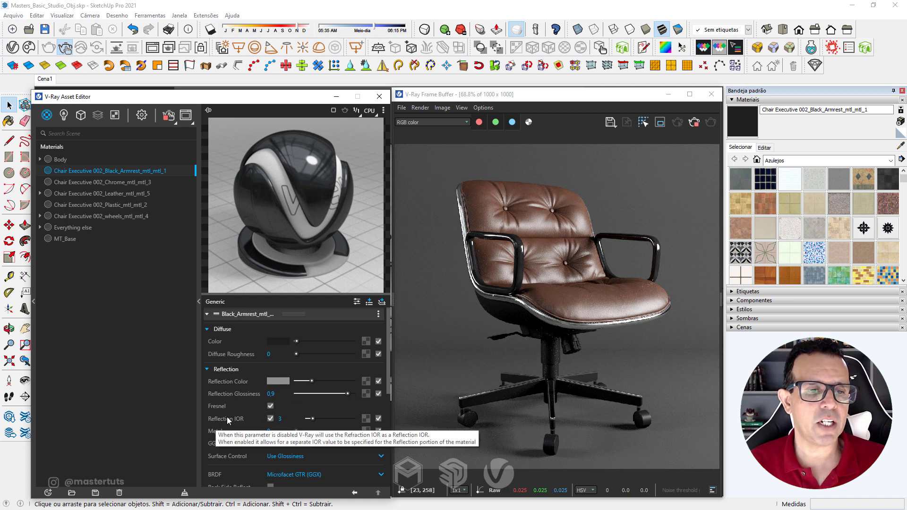
Try a Reflection IOR of 30, then switch off the separate Reflection IOR
{"action": "left_click", "coordinate": [278, 417]}
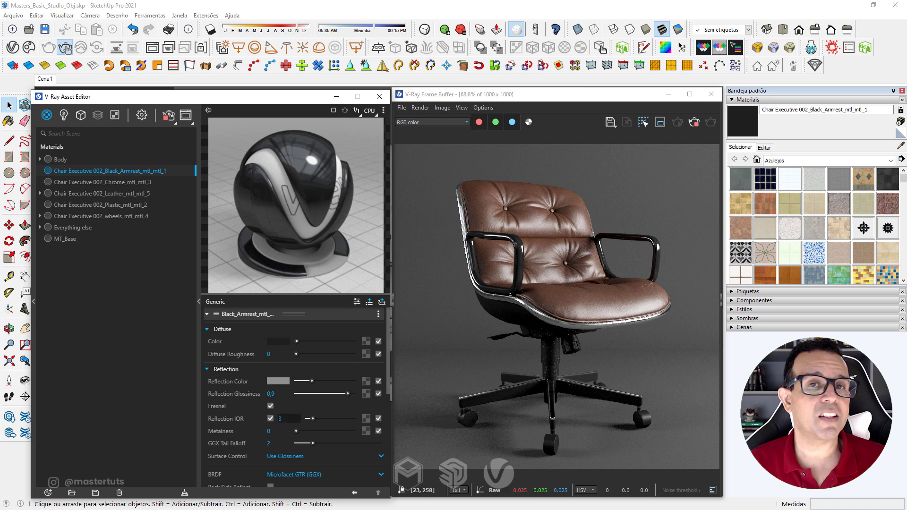
{"action": "mouse_move", "coordinate": [287, 418]}
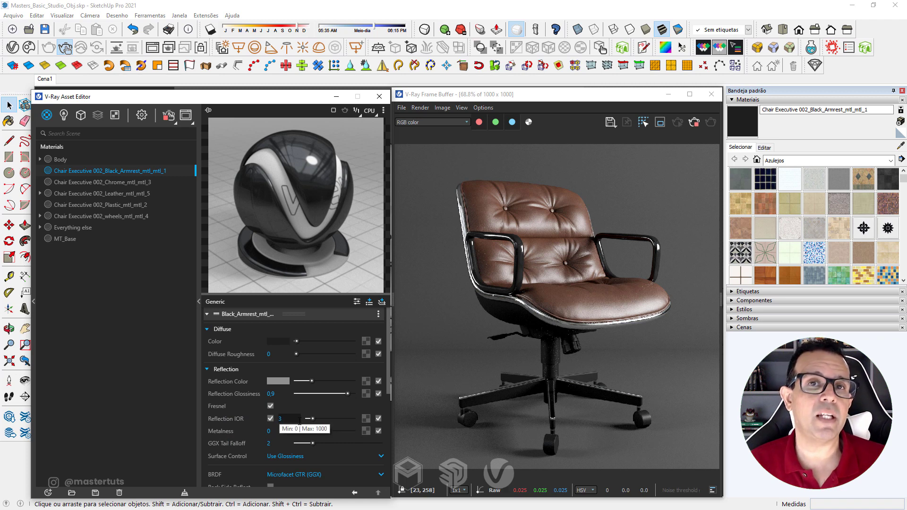
{"action": "key", "text": "Return"}
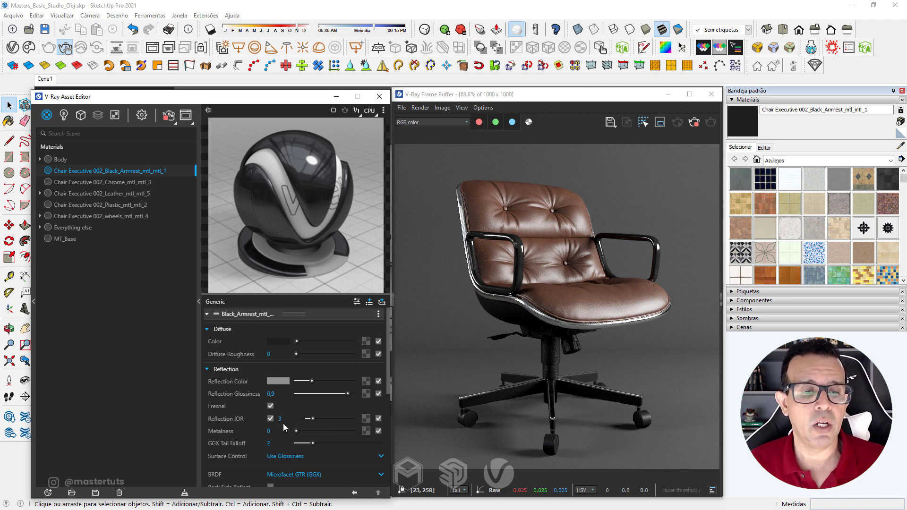
{"action": "left_click", "coordinate": [279, 418]}
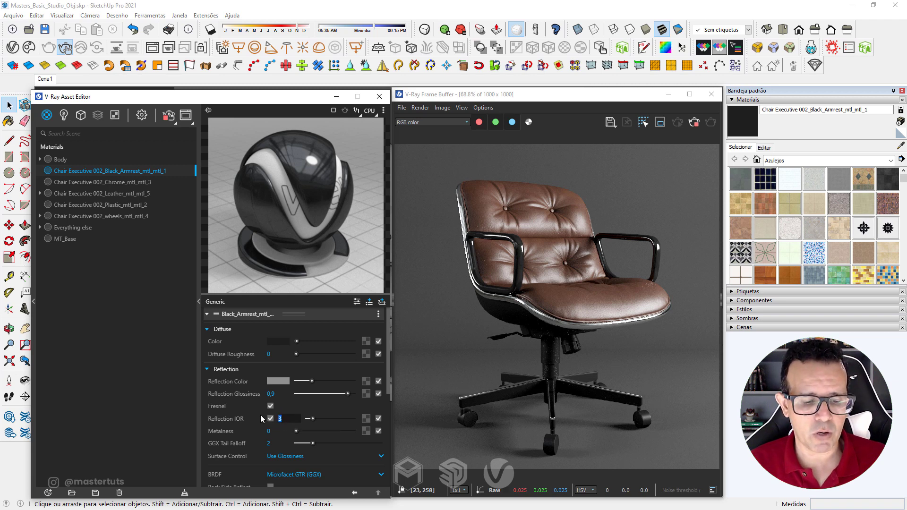
{"action": "type", "text": "30"}
{"action": "key", "text": "Return"}
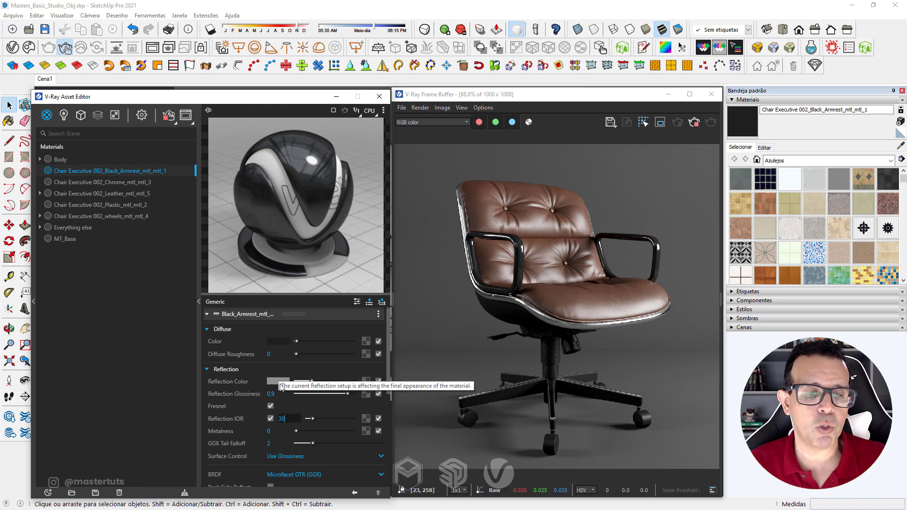
{"action": "left_click", "coordinate": [278, 374]}
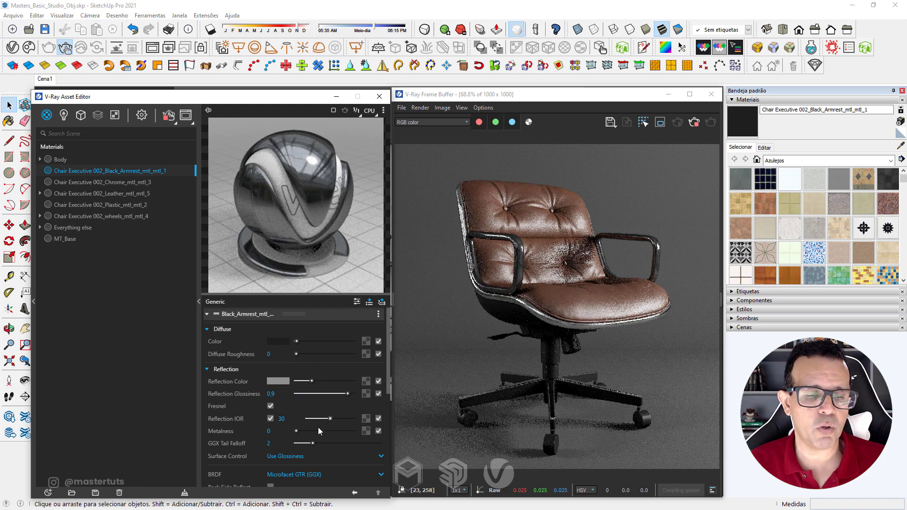
{"action": "double_click", "coordinate": [290, 419]}
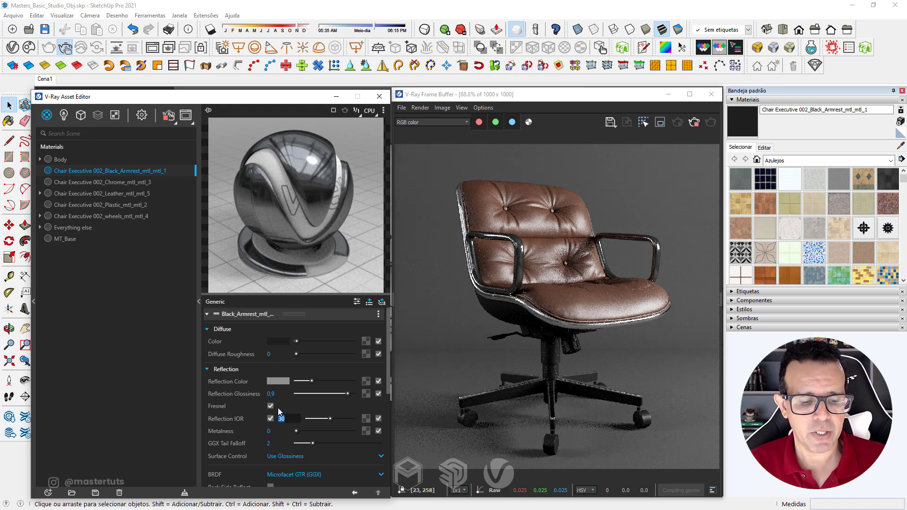
{"action": "left_click", "coordinate": [269, 418]}
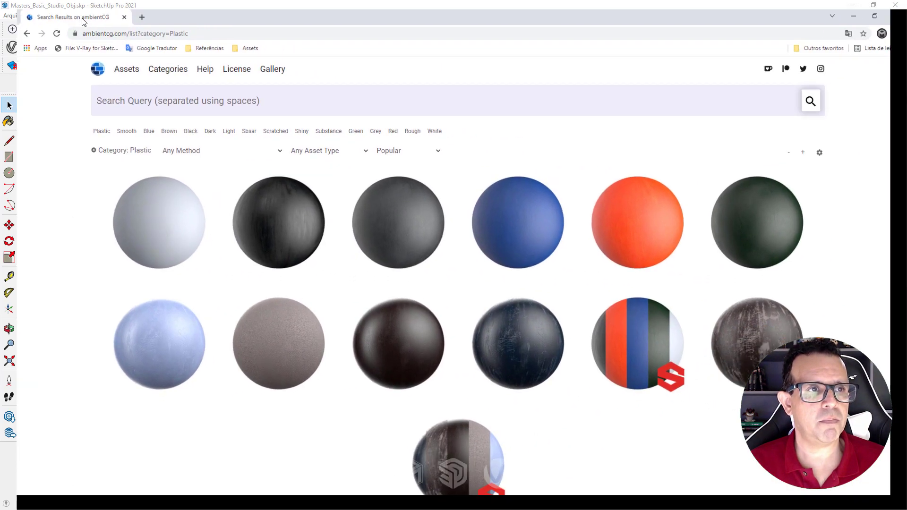
Download ambientCG's Plastic 003 texture as a 4K PNG
{"action": "double_click", "coordinate": [83, 21]}
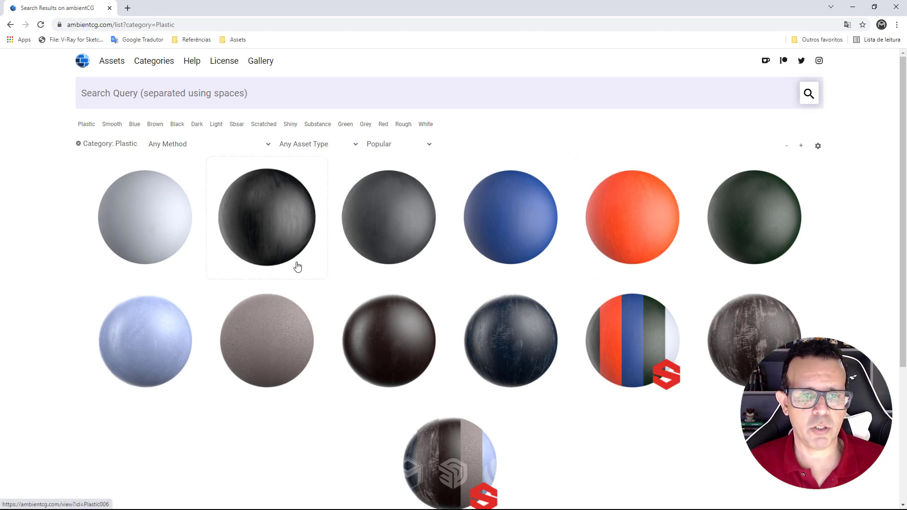
{"action": "left_click", "coordinate": [385, 340]}
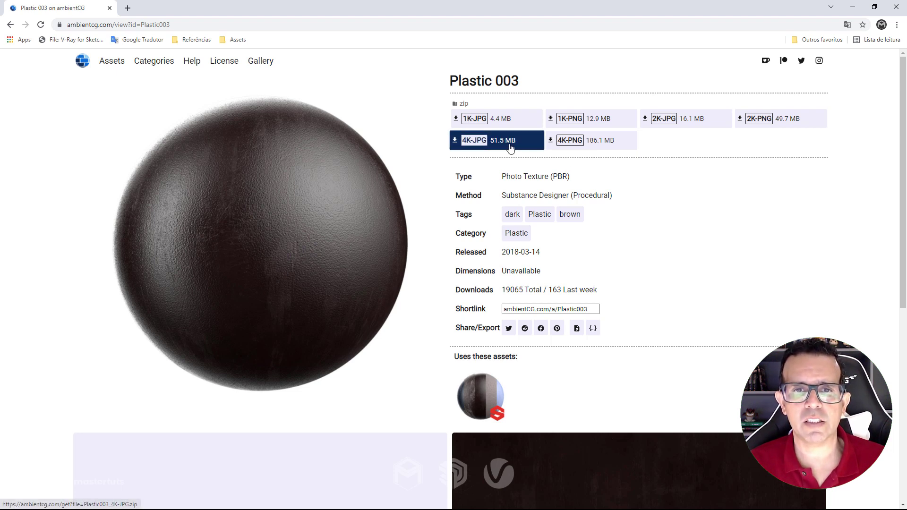
{"action": "left_click", "coordinate": [593, 147]}
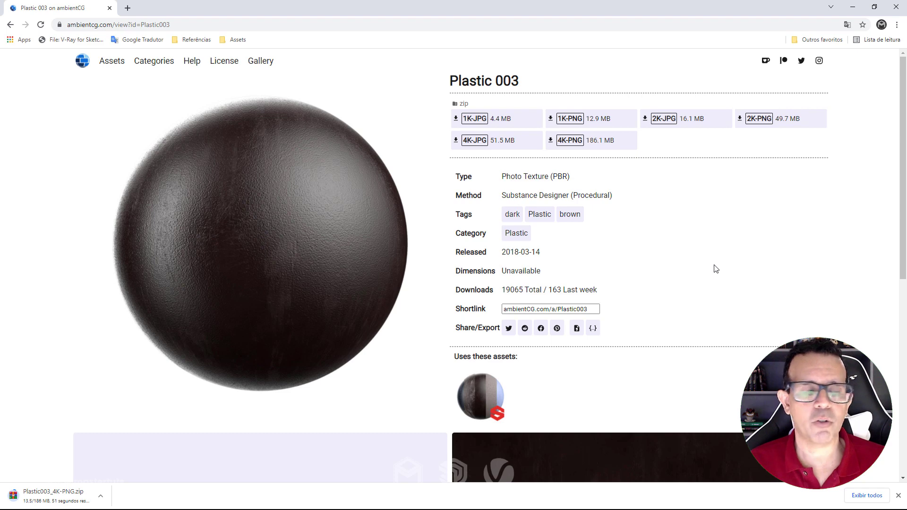
Back in V-Ray, add a VRay Mtl layer to the armrest material
{"action": "left_click", "coordinate": [853, 7]}
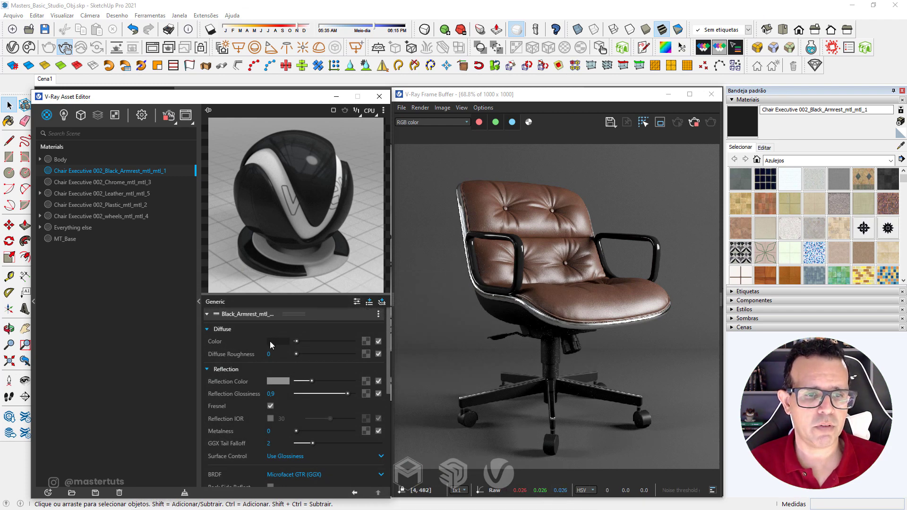
{"action": "left_click", "coordinate": [381, 302]}
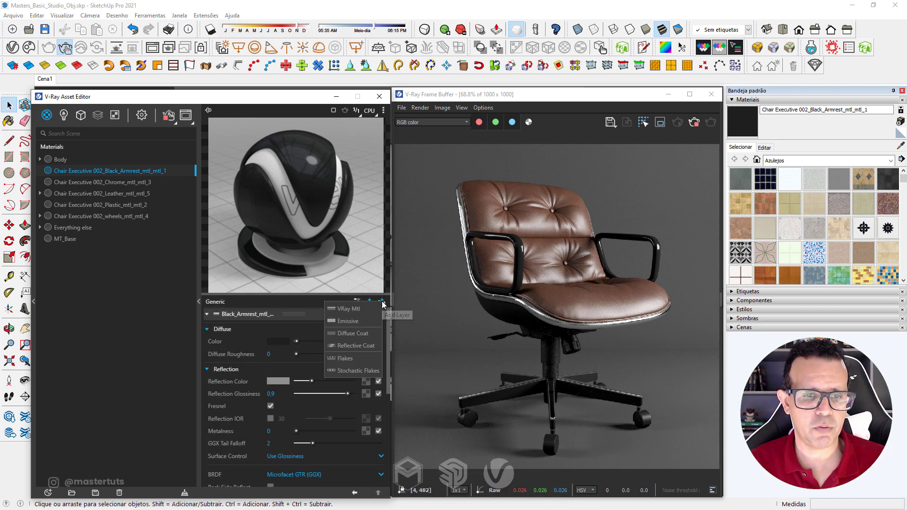
{"action": "left_click", "coordinate": [359, 307]}
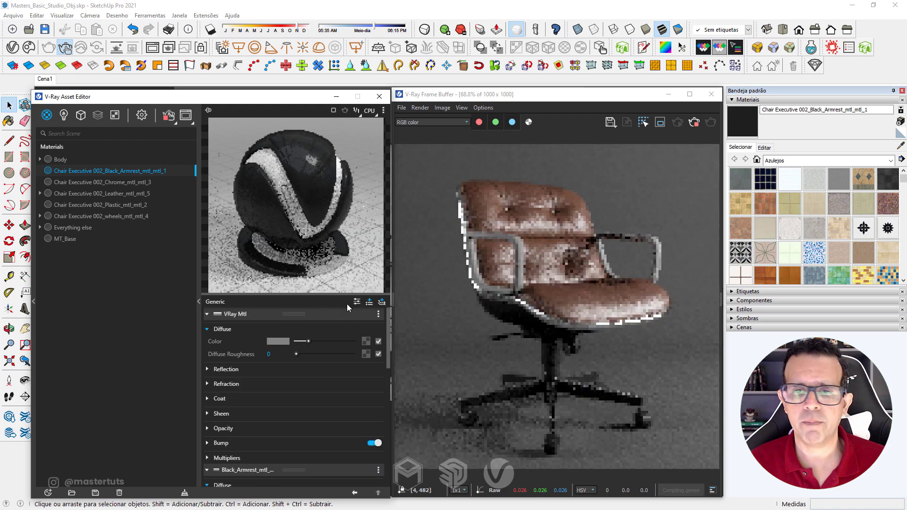
Permanently delete Plastic003_4K_NormalDX.png from the maps folder, keeping the NormalGL map
{"action": "key", "text": "alt+Tab"}
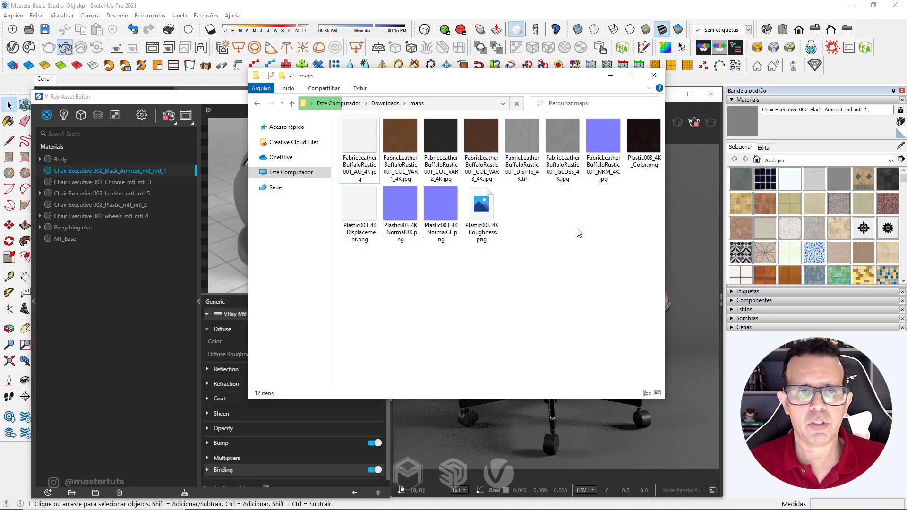
{"action": "left_click", "coordinate": [641, 152]}
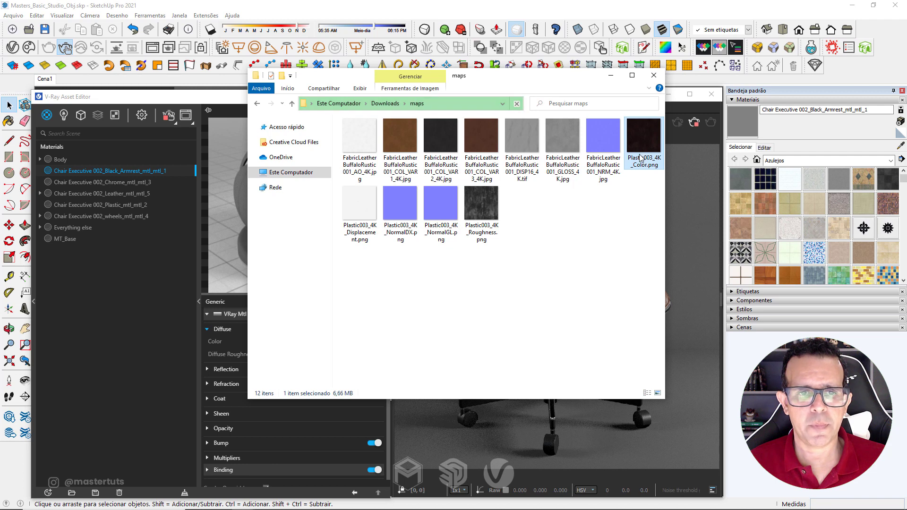
{"action": "left_click", "coordinate": [396, 225]}
{"action": "left_click", "coordinate": [439, 208]}
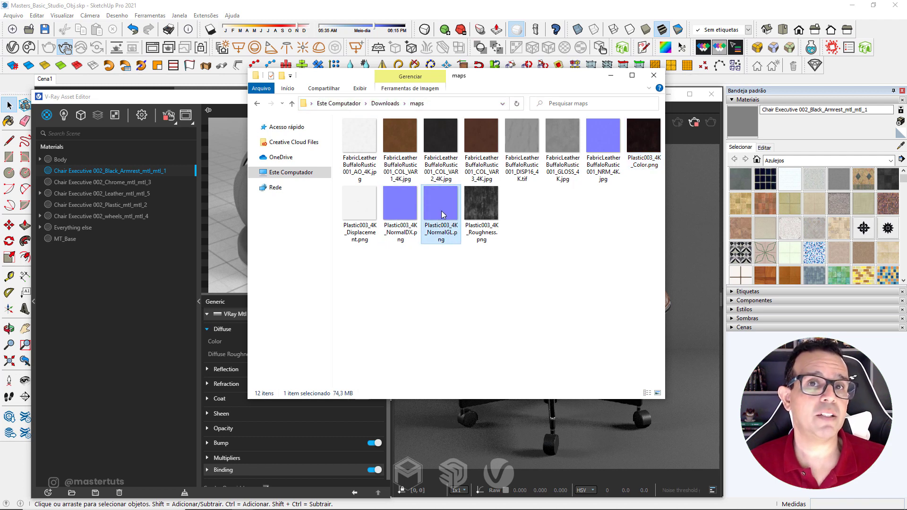
{"action": "left_click", "coordinate": [405, 217]}
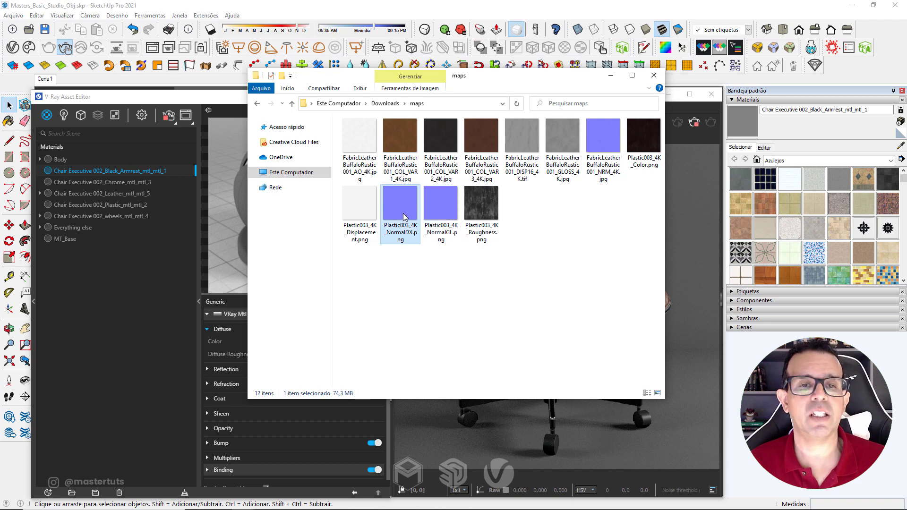
{"action": "left_click", "coordinate": [448, 206]}
{"action": "left_click", "coordinate": [399, 213]}
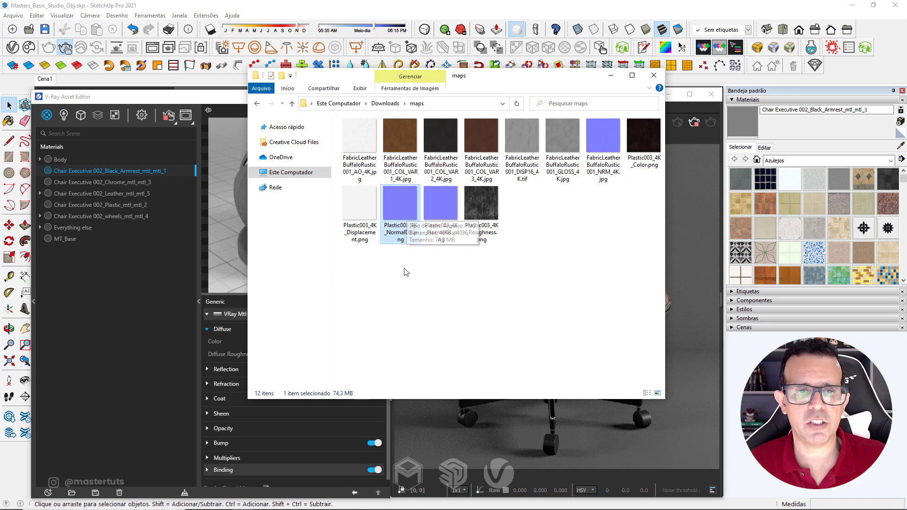
{"action": "key", "text": "Delete"}
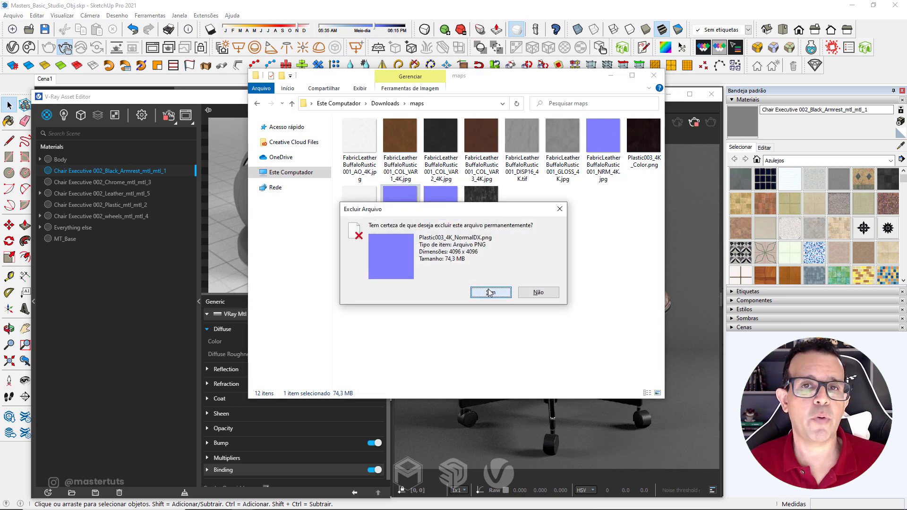
{"action": "left_click", "coordinate": [492, 292]}
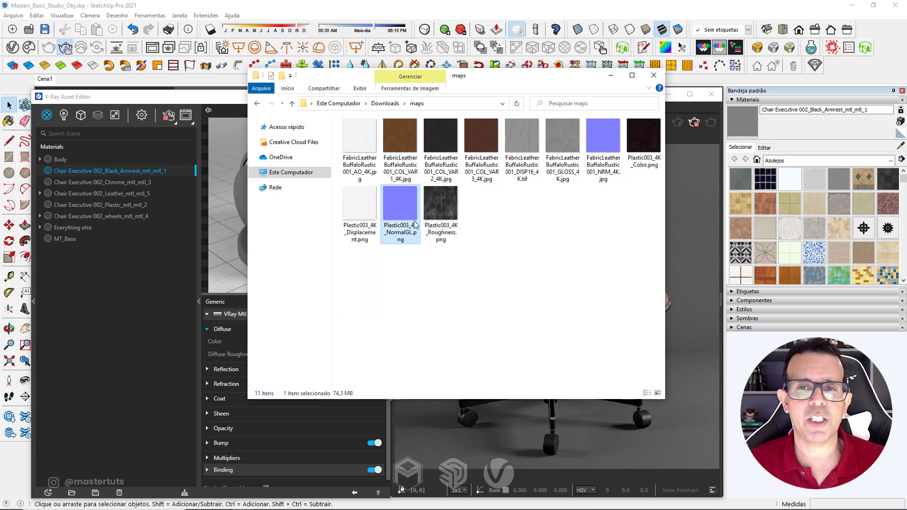
{"action": "mouse_move", "coordinate": [499, 82]}
{"action": "left_mouse_down"}
{"action": "mouse_move", "coordinate": [677, 93]}
{"action": "mouse_move", "coordinate": [641, 94]}
{"action": "left_mouse_up"}
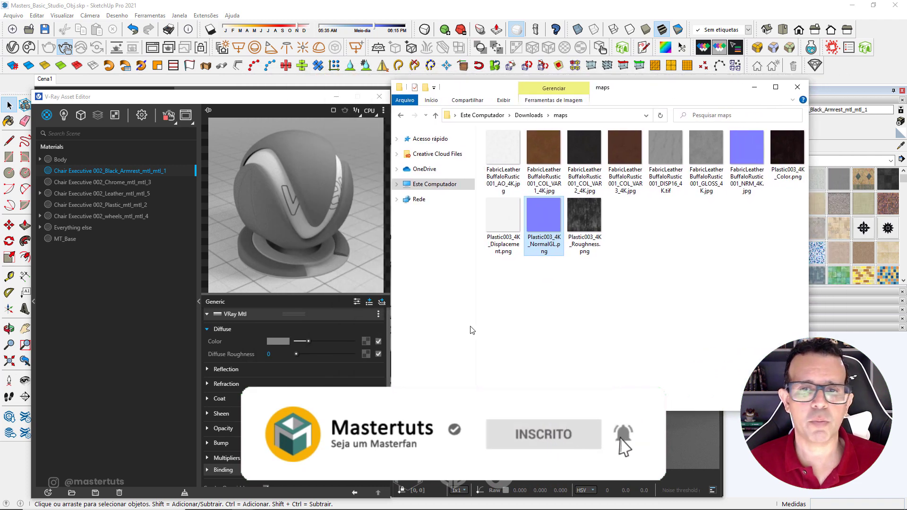
Map Plastic003_4K_Color.png onto the layer's Diffuse Color slot and expand Refraction
{"action": "mouse_move", "coordinate": [794, 147]}
{"action": "left_mouse_down"}
{"action": "mouse_move", "coordinate": [756, 200]}
{"action": "mouse_move", "coordinate": [366, 343]}
{"action": "left_mouse_up"}
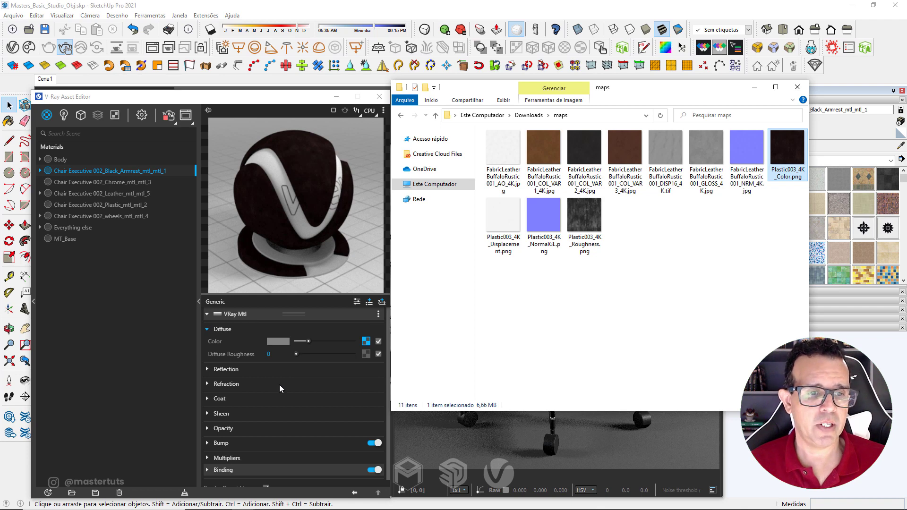
{"action": "left_click", "coordinate": [225, 384]}
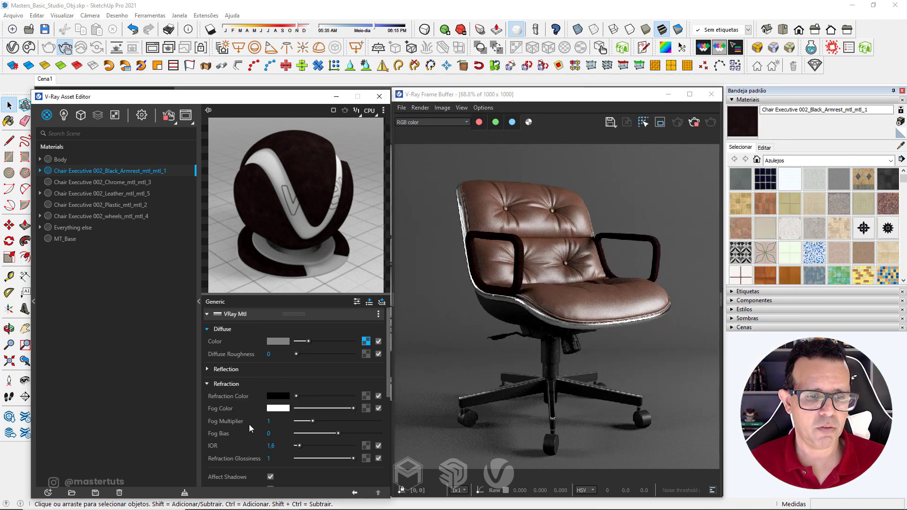
Give the armrest refraction IOR 1,5, near-white reflection colour and Use Roughness surface control
{"action": "type", "text": "1"}
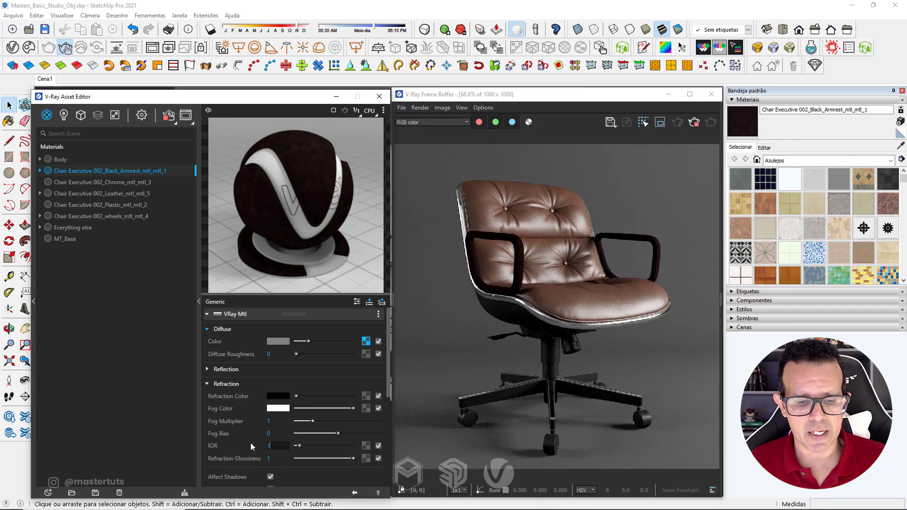
{"action": "type", "text": ",5"}
{"action": "key", "text": "Return"}
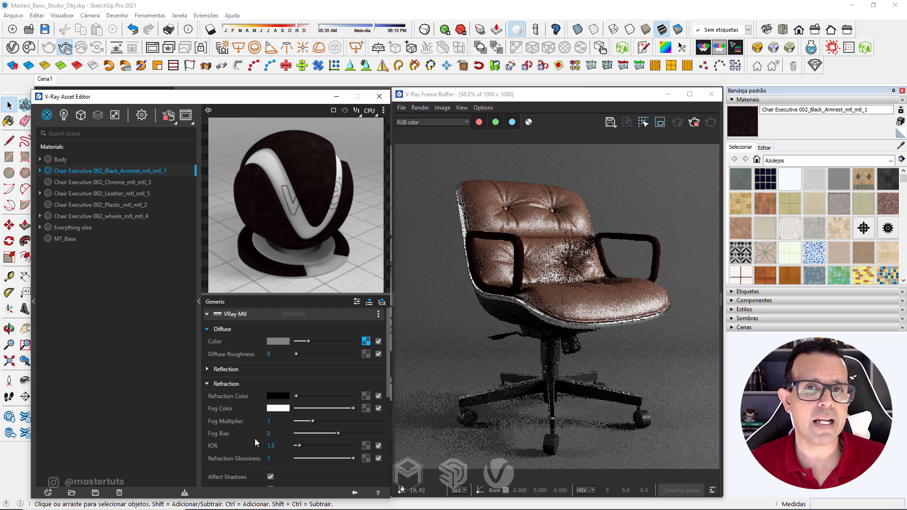
{"action": "left_click", "coordinate": [258, 369]}
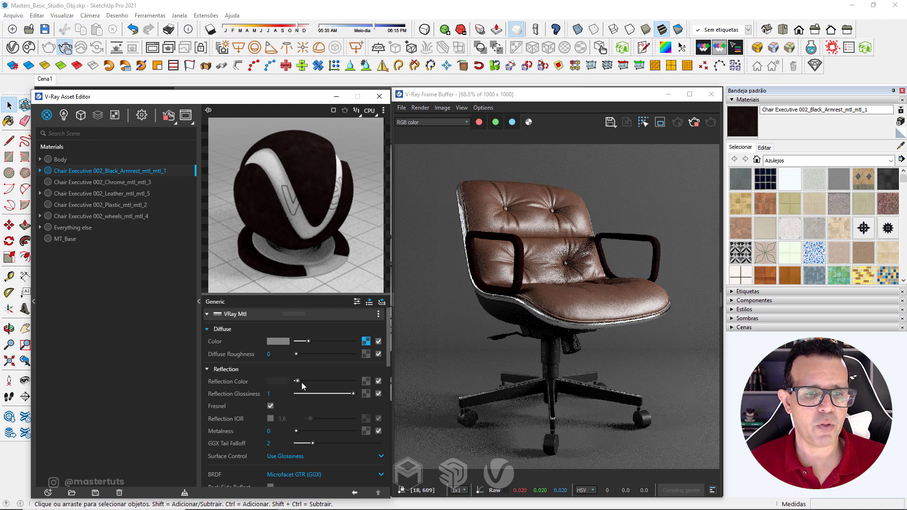
{"action": "left_click_drag", "start_coordinate": [296, 382], "coordinate": [358, 379]}
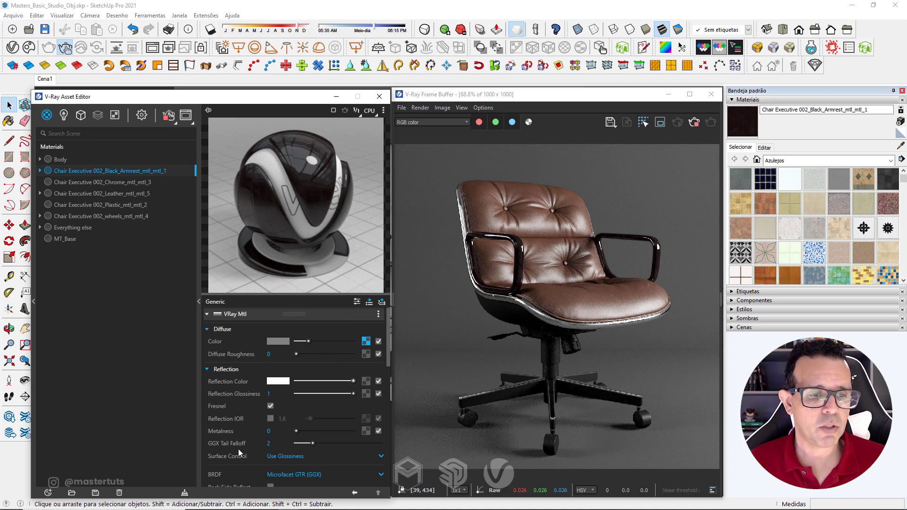
{"action": "left_click", "coordinate": [279, 455]}
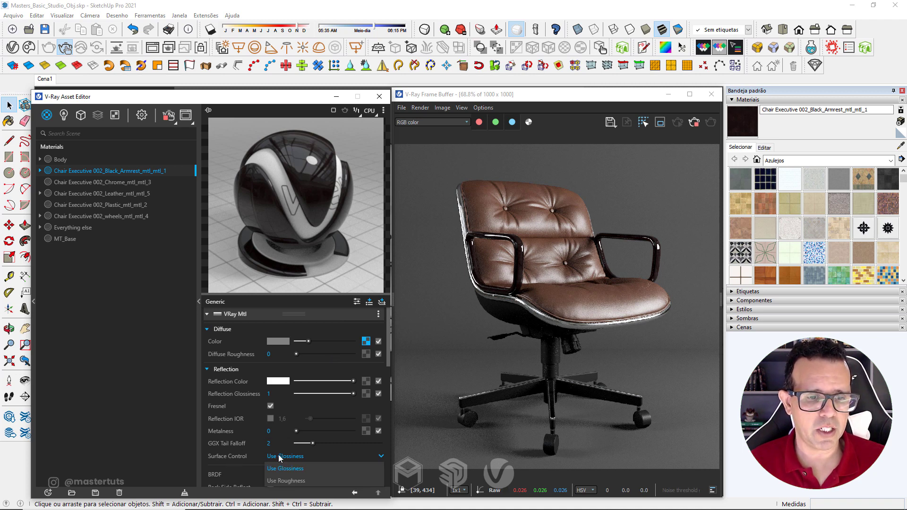
{"action": "left_click", "coordinate": [277, 478]}
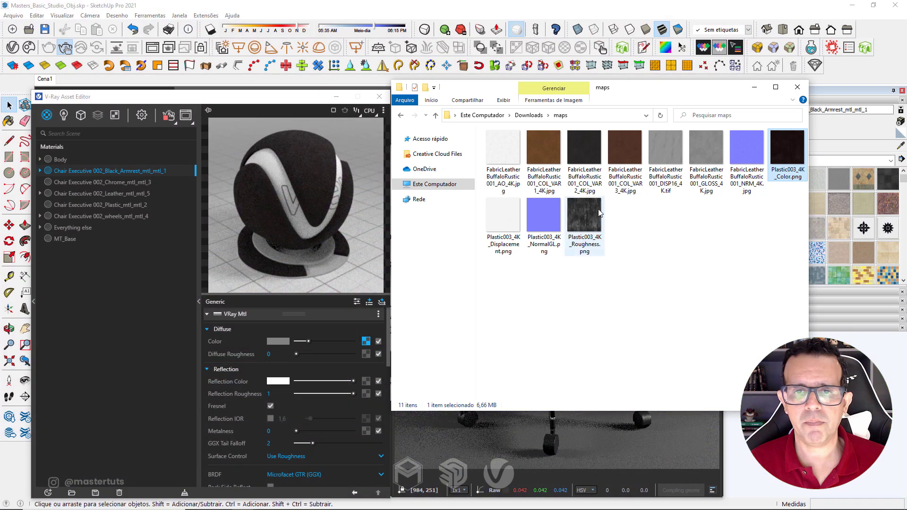
Load Plastic003_4K_Roughness.png into Reflection Roughness using Rendering Space (Linear) colour space
{"action": "left_click", "coordinate": [594, 246]}
{"action": "left_click_drag", "start_coordinate": [593, 222], "coordinate": [358, 385]}
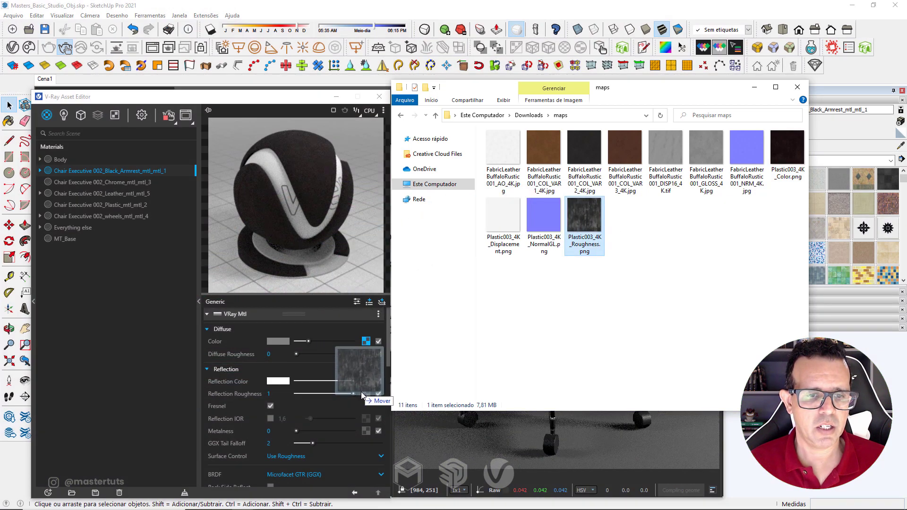
{"action": "left_click_drag", "start_coordinate": [358, 385], "coordinate": [366, 394]}
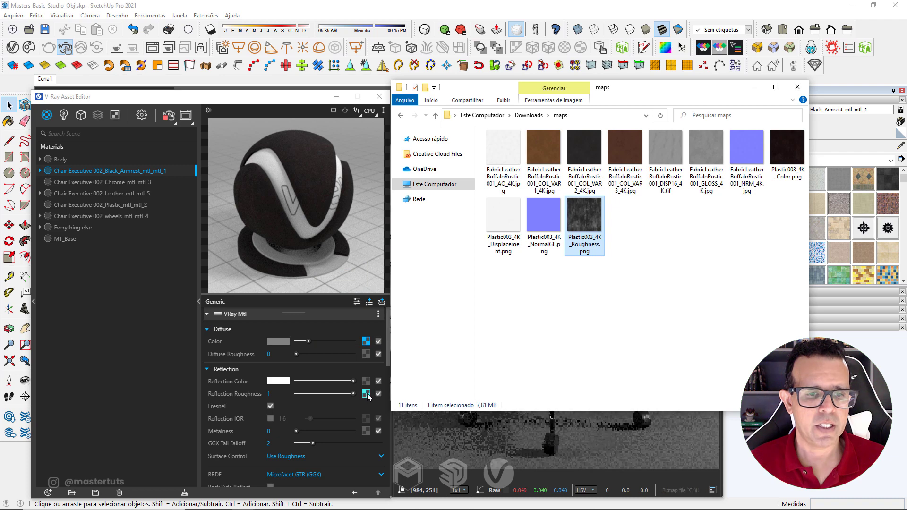
{"action": "left_click", "coordinate": [366, 395]}
{"action": "left_click", "coordinate": [288, 363]}
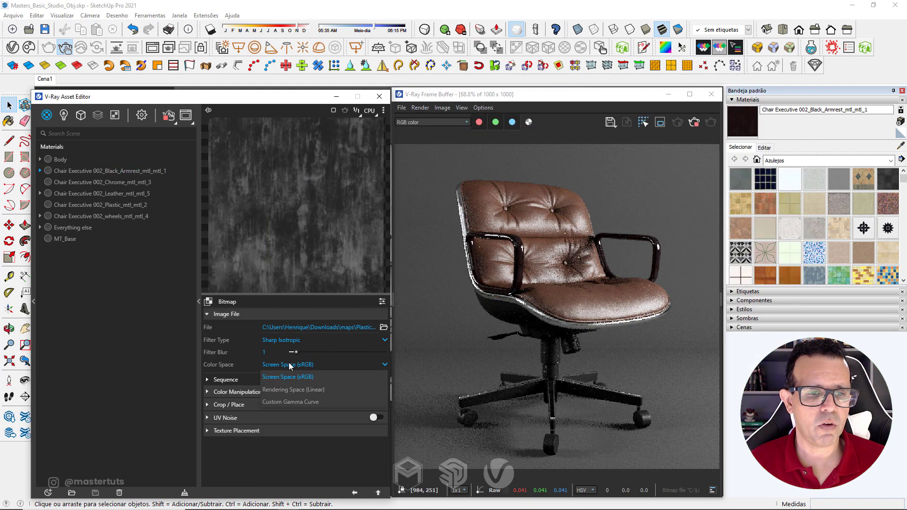
{"action": "left_click", "coordinate": [299, 391]}
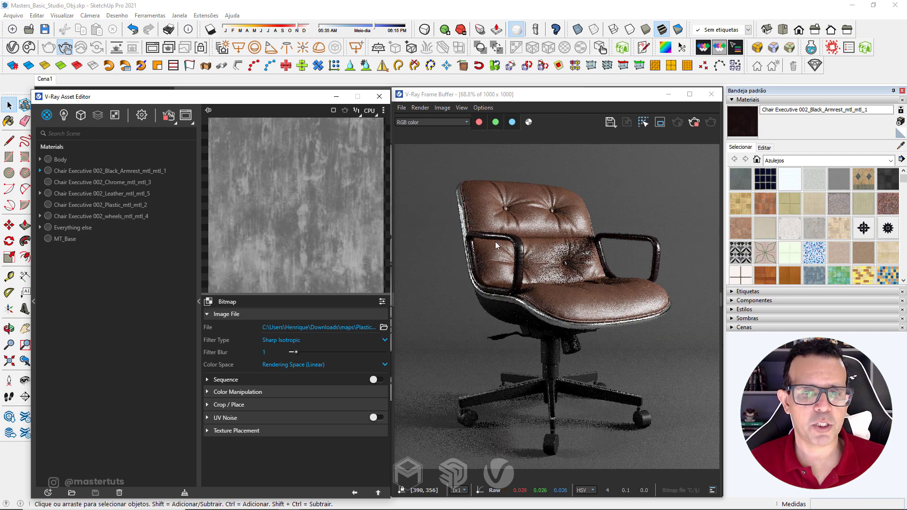
{"action": "scroll", "coordinate": [325, 216], "scroll_direction": "up", "scroll_amount": 5}
{"action": "scroll", "coordinate": [324, 216], "scroll_direction": "up", "scroll_amount": 2}
{"action": "scroll", "coordinate": [324, 216], "scroll_direction": "up", "scroll_amount": 2}
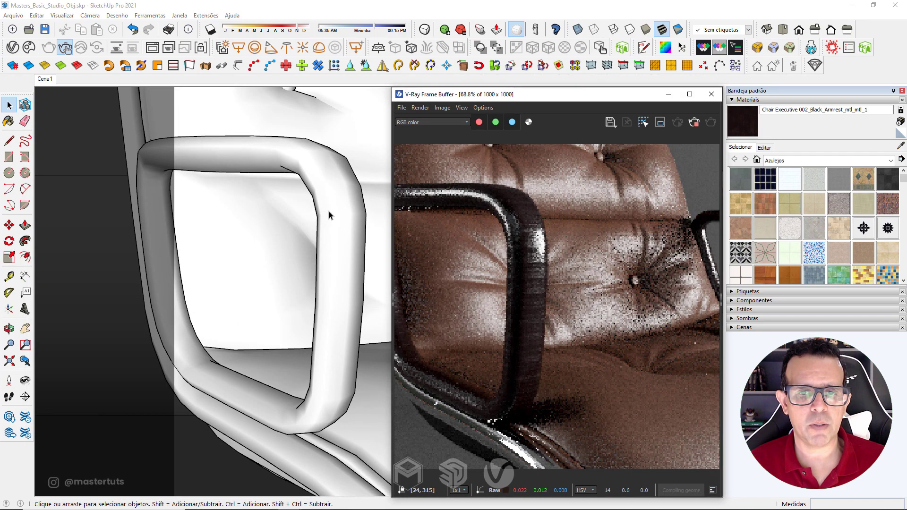
Orbit the viewport to inspect the glossy armrest up close in the render
{"action": "middle_click_drag", "start_coordinate": [330, 211], "coordinate": [338, 227]}
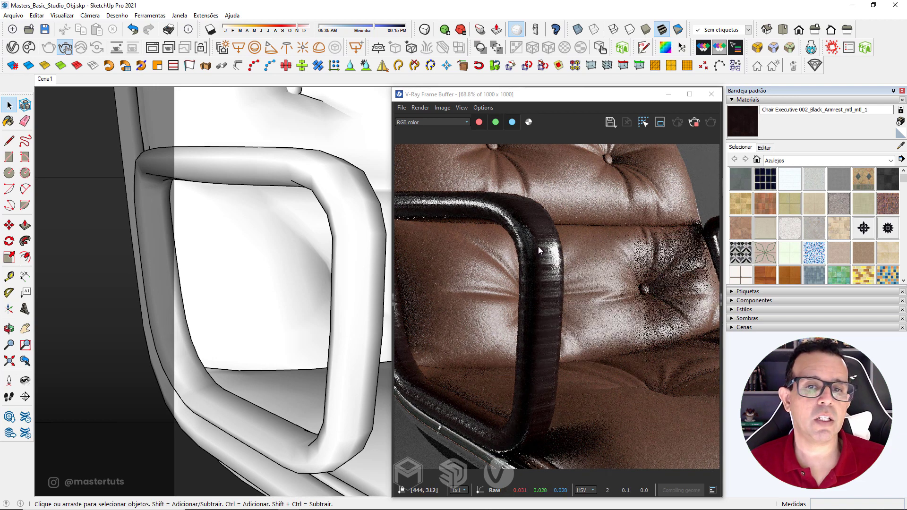
{"action": "middle_click_drag", "start_coordinate": [540, 271], "coordinate": [429, 238]}
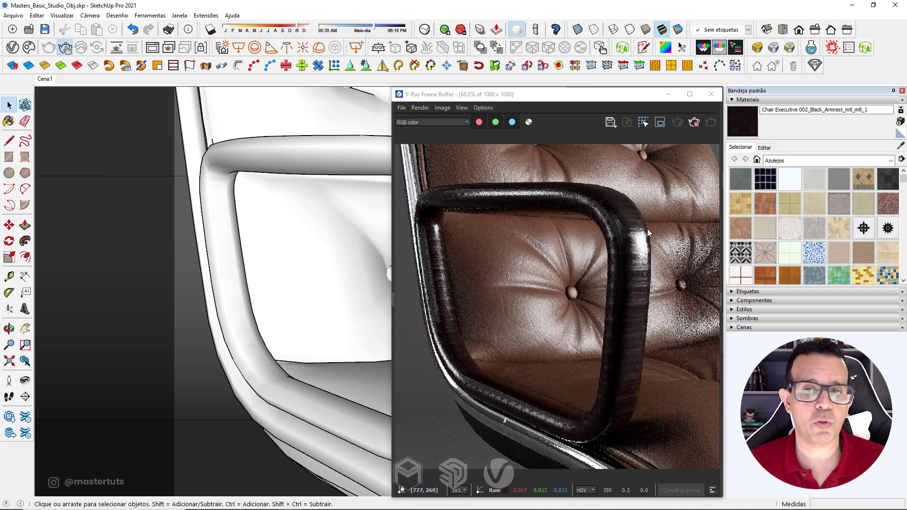
Wrap the armrest's diffuse colour texture in a Tri-Planar projection of size 5
{"action": "left_click", "coordinate": [11, 48]}
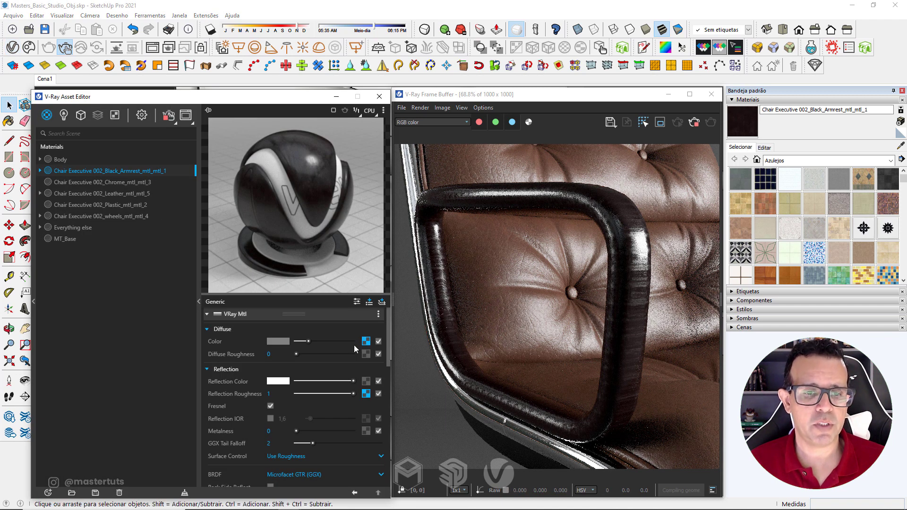
{"action": "right_click", "coordinate": [366, 342]}
{"action": "mouse_move", "coordinate": [348, 387]}
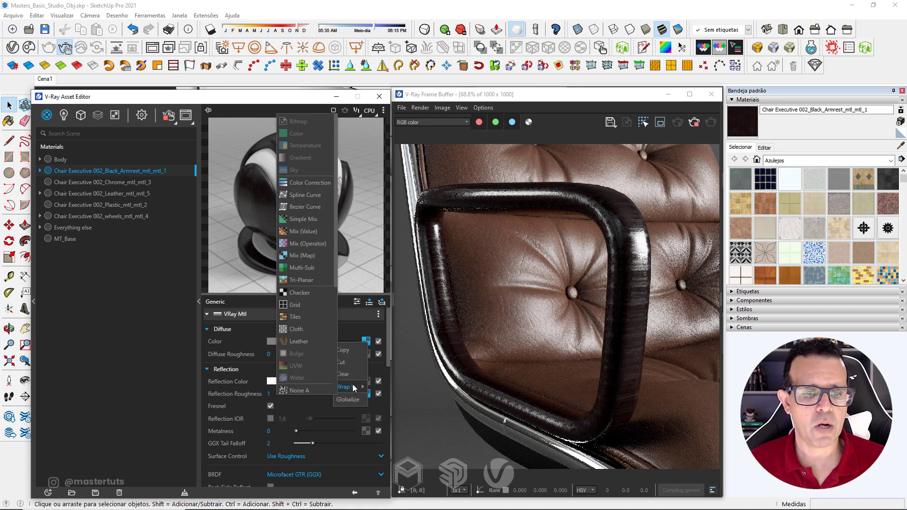
{"action": "left_click", "coordinate": [303, 280]}
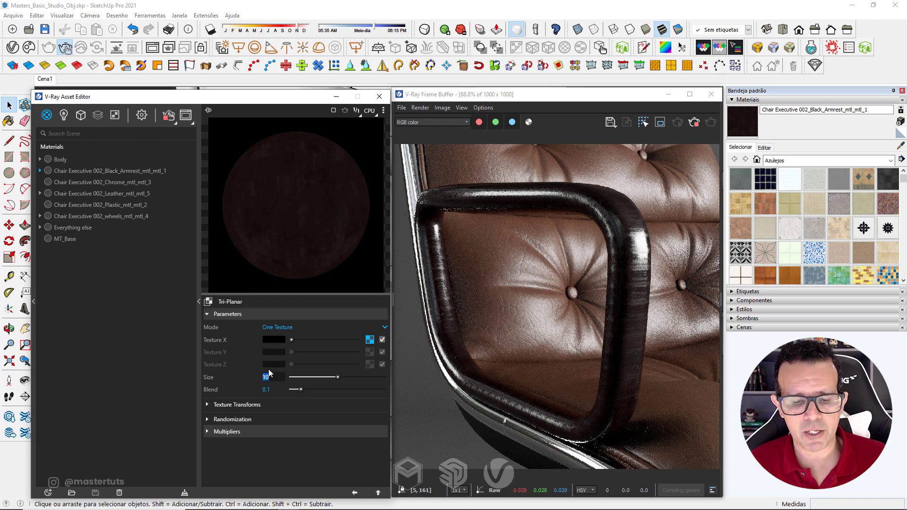
{"action": "type", "text": "5"}
{"action": "key", "text": "Return"}
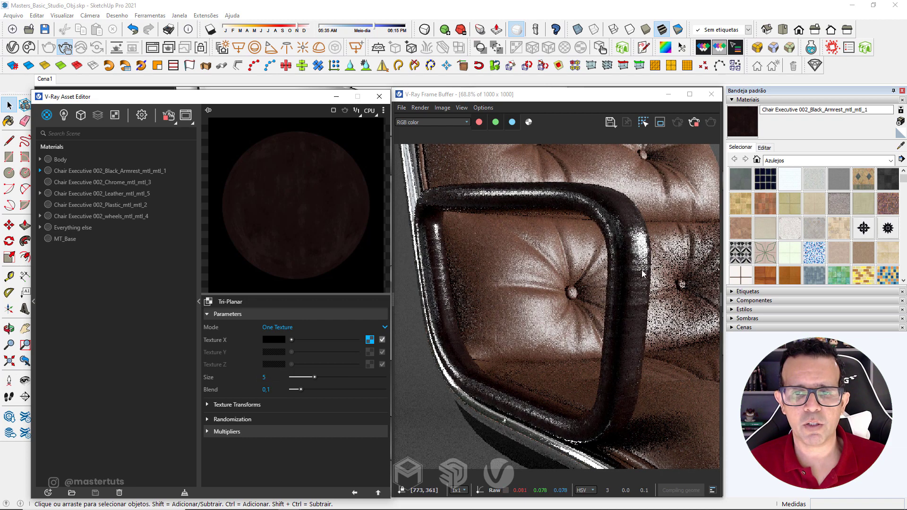
{"action": "left_click", "coordinate": [637, 263]}
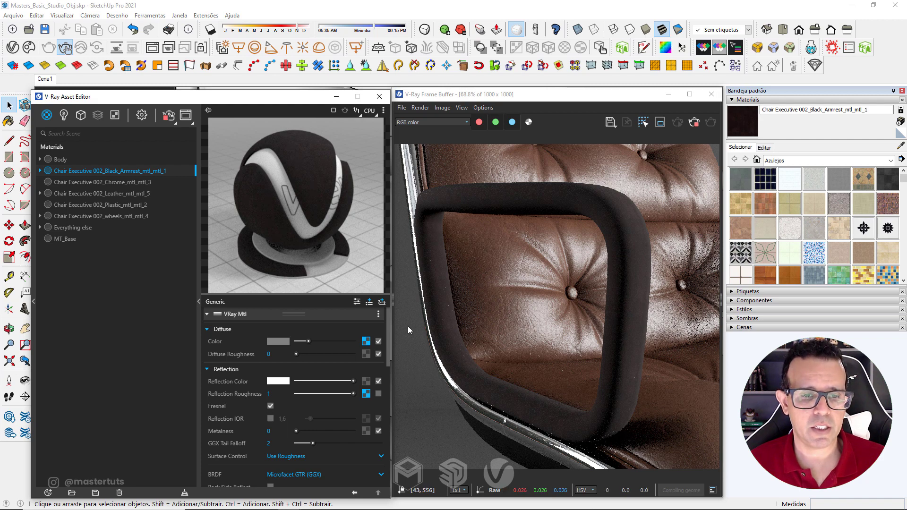
Wrap the Reflection Roughness map in a Tri-Planar projection of size 20
{"action": "right_click", "coordinate": [367, 395]}
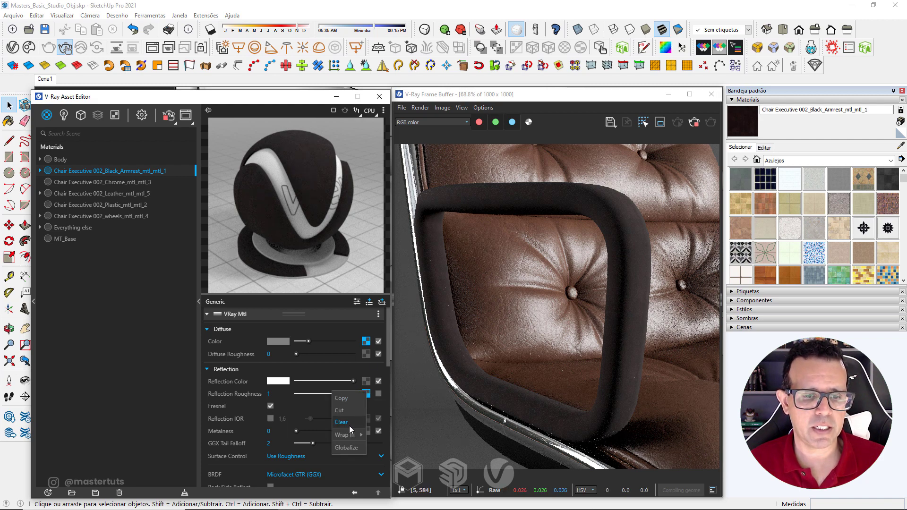
{"action": "mouse_move", "coordinate": [344, 435]}
{"action": "left_click", "coordinate": [307, 428]}
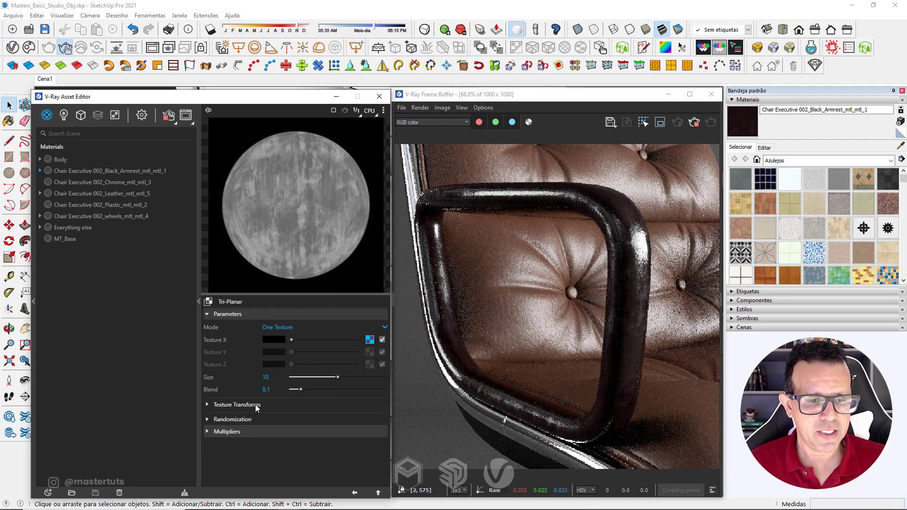
{"action": "type", "text": "20"}
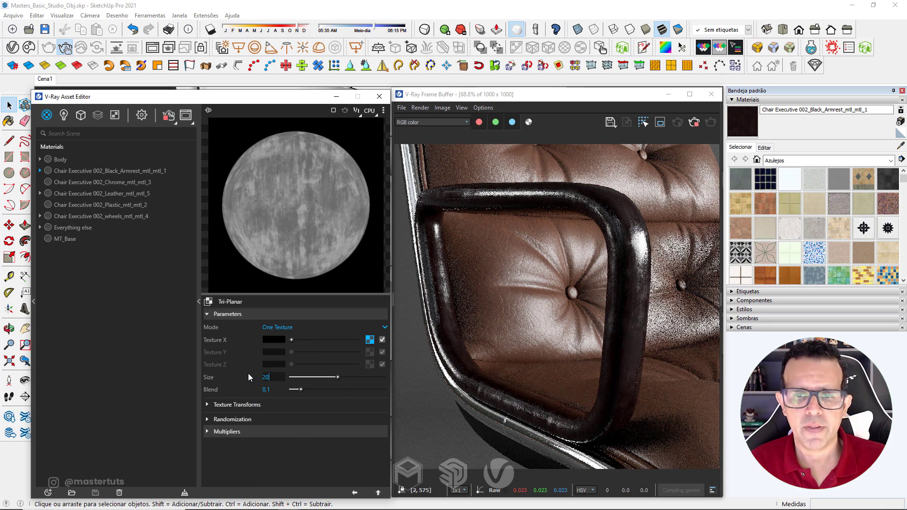
{"action": "key", "text": "Return"}
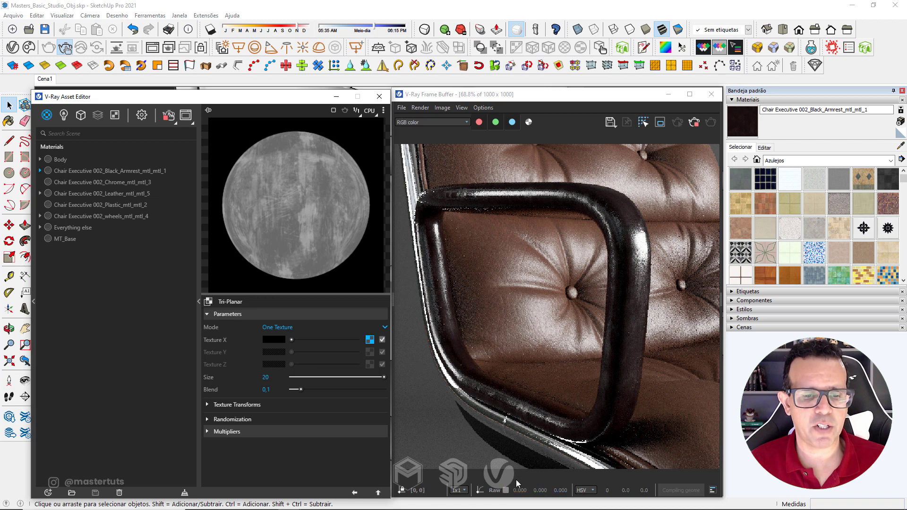
{"action": "left_click", "coordinate": [355, 492]}
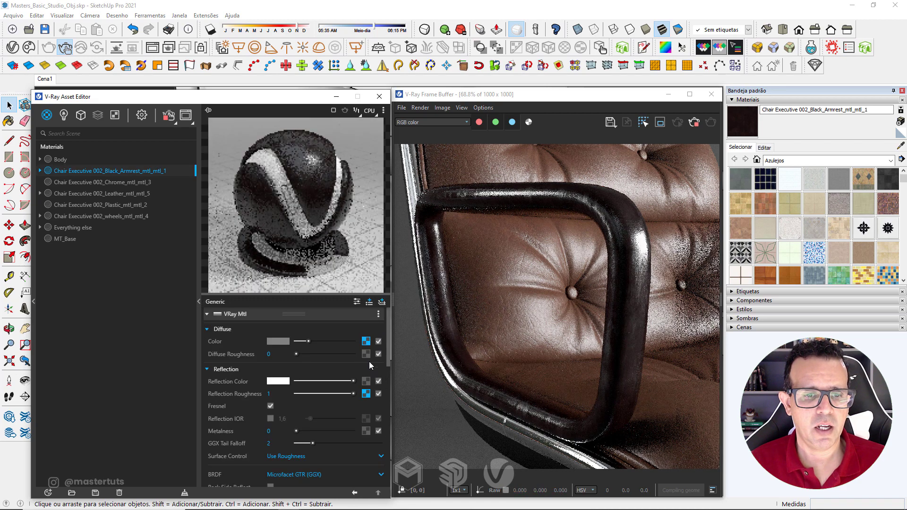
Change the diffuse texture's Tri-Planar size from 5 to 20
{"action": "left_click", "coordinate": [369, 342]}
{"action": "left_click", "coordinate": [271, 377]}
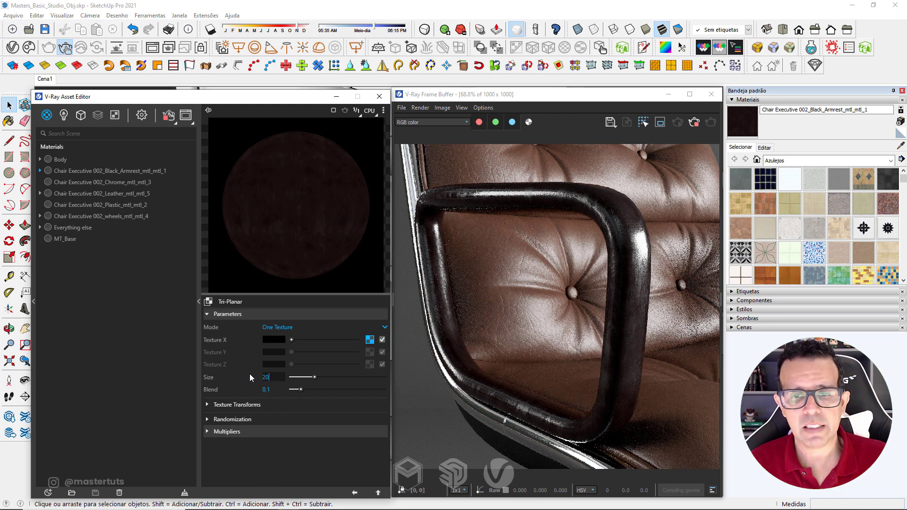
{"action": "type", "text": "0"}
{"action": "key", "text": "Return"}
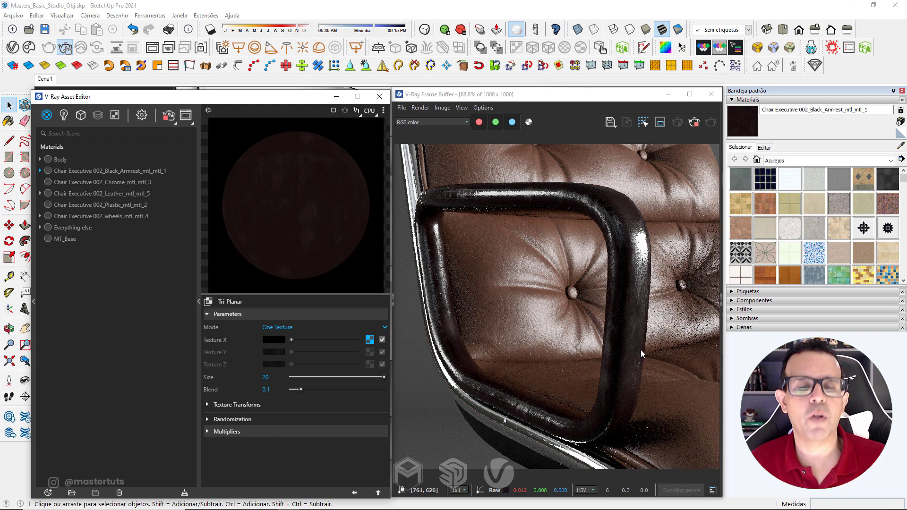
Switch the armrest material's bump mode to Normal Map
{"action": "left_click", "coordinate": [199, 301]}
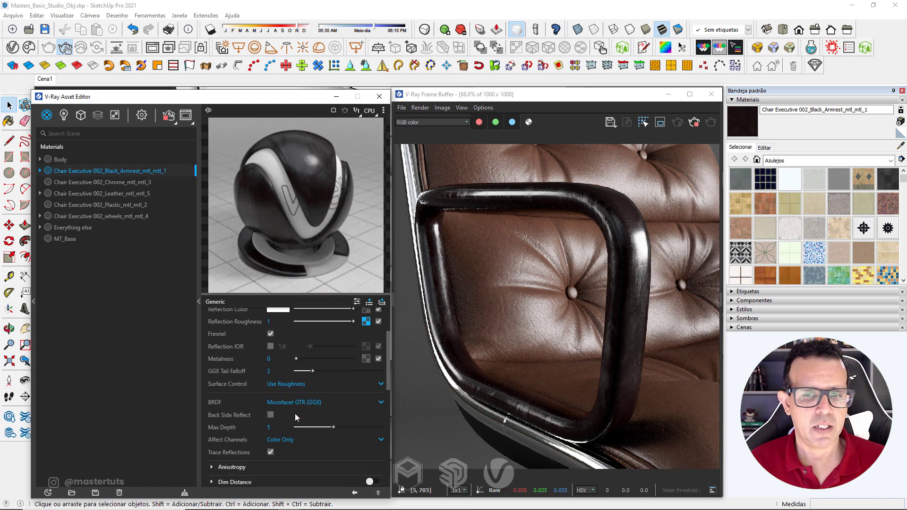
{"action": "scroll", "coordinate": [279, 418], "scroll_direction": "down", "scroll_amount": 5}
{"action": "scroll", "coordinate": [236, 421], "scroll_direction": "down", "scroll_amount": 2}
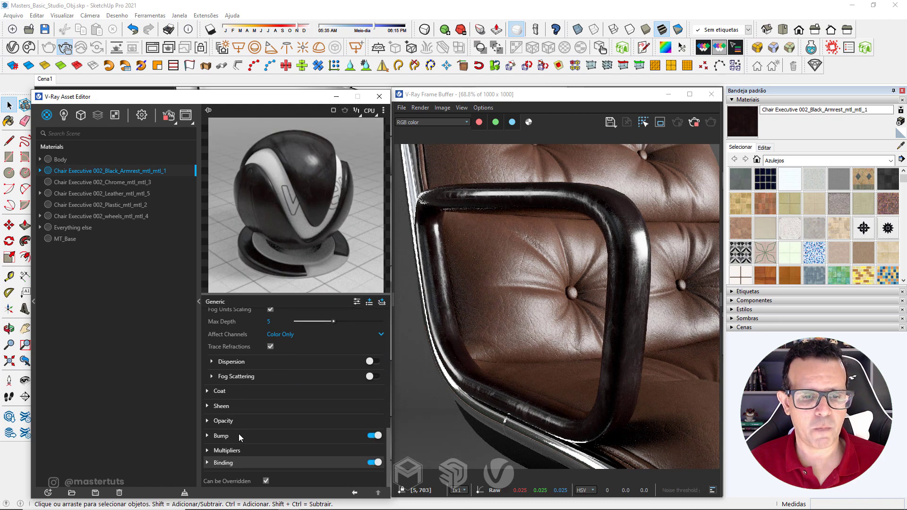
{"action": "left_click", "coordinate": [239, 433]}
{"action": "left_click", "coordinate": [287, 449]}
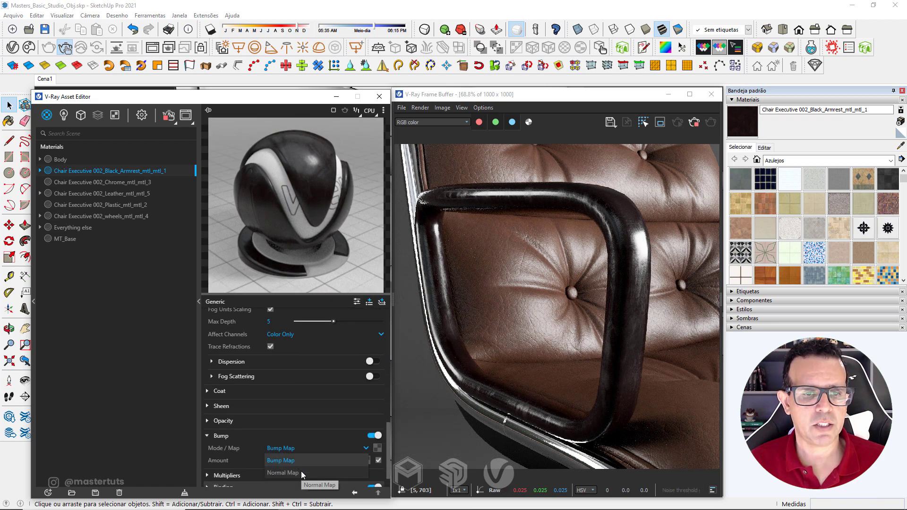
{"action": "left_click", "coordinate": [302, 471]}
Add a Tri-Planar texture to the normal slot with size 20
{"action": "left_click", "coordinate": [351, 219]}
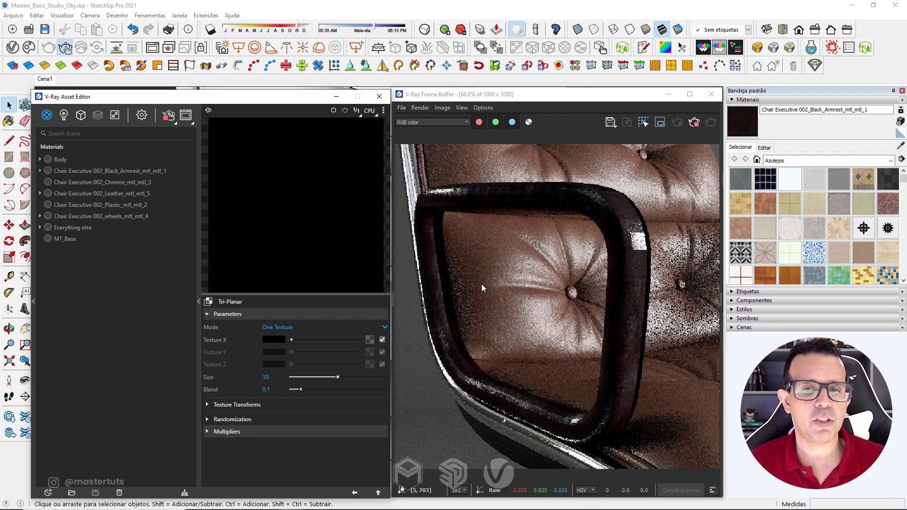
{"action": "left_click", "coordinate": [266, 377]}
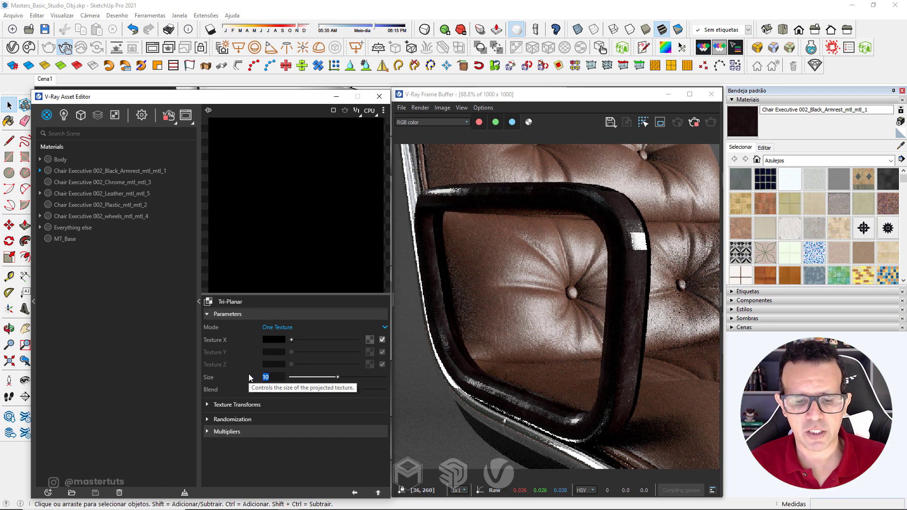
{"action": "type", "text": "20"}
{"action": "key", "text": "Return"}
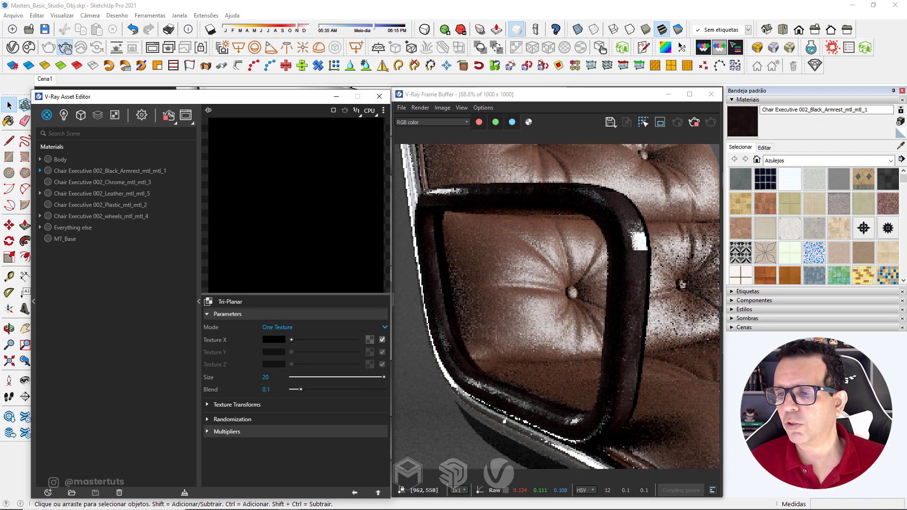
Load the Plastic003 NormalGL map, set to Rendering Space (Linear) with No Filter
{"action": "key", "text": "alt+Tab"}
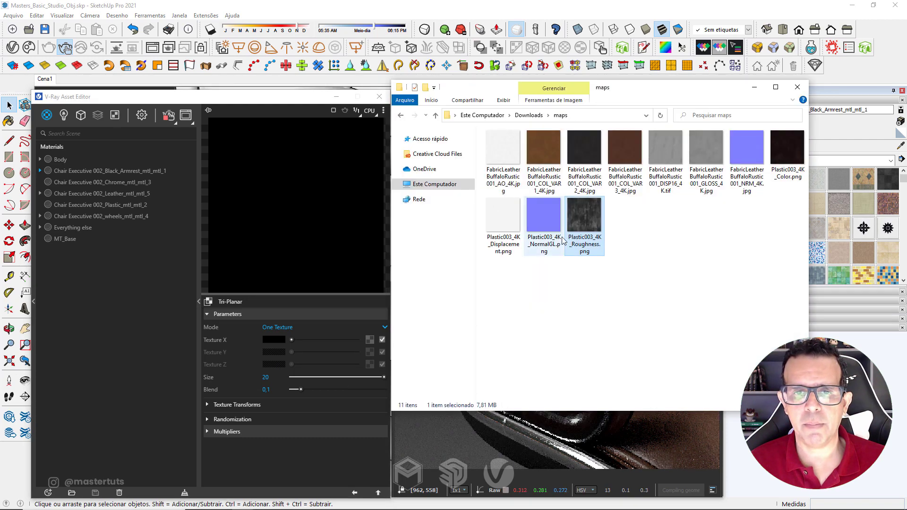
{"action": "left_click_drag", "start_coordinate": [548, 223], "coordinate": [370, 341]}
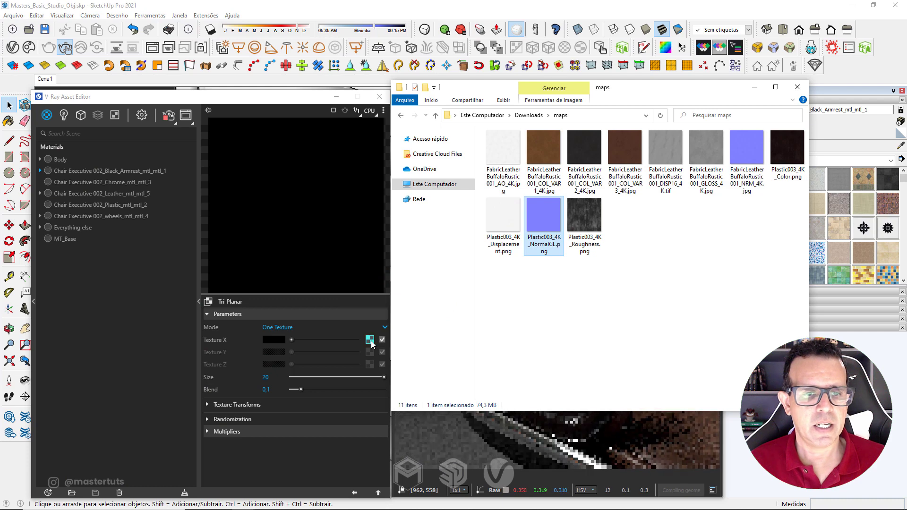
{"action": "left_click", "coordinate": [370, 341]}
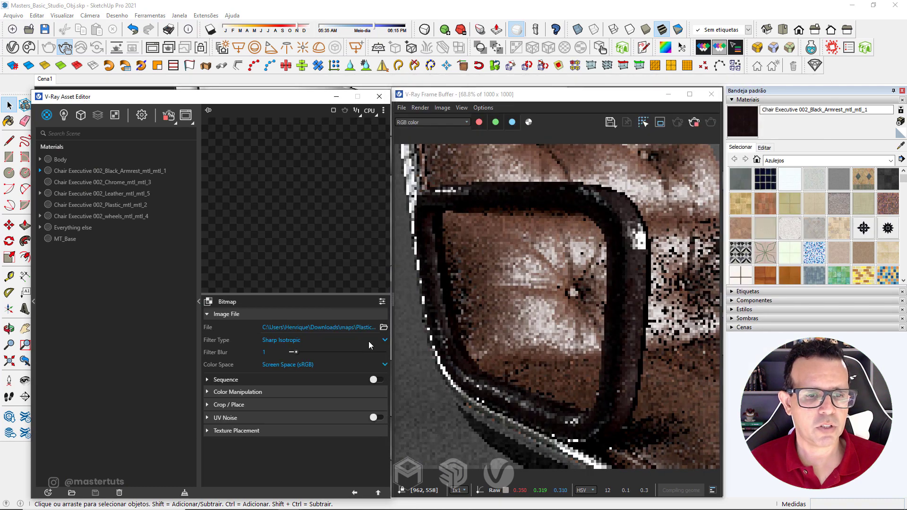
{"action": "left_click", "coordinate": [292, 363]}
{"action": "left_click", "coordinate": [298, 390]}
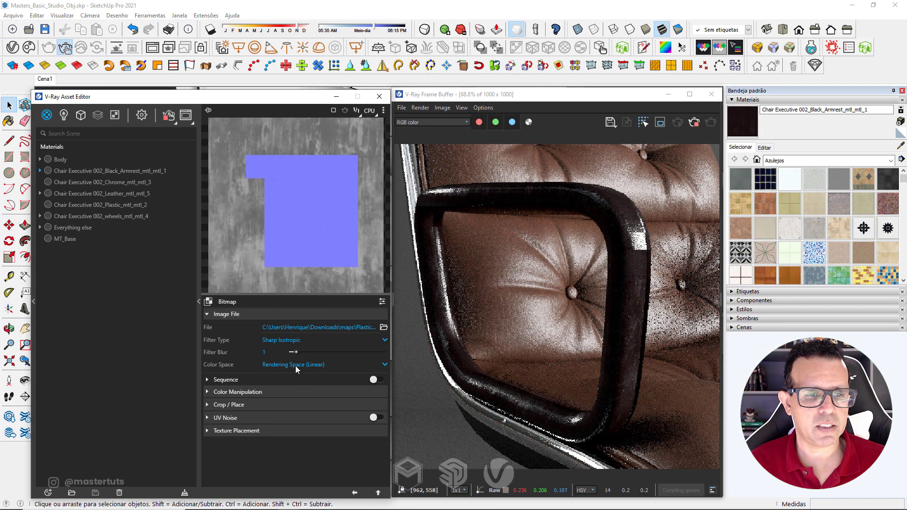
{"action": "left_click", "coordinate": [280, 340]}
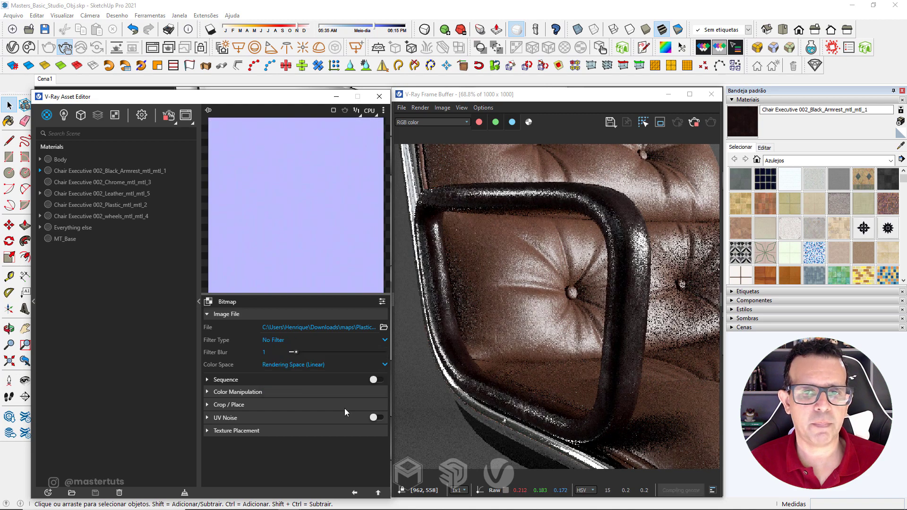
Set the armrest's bump amount to 0.5 and show the full chair via scene Cena1
{"action": "left_click", "coordinate": [355, 492]}
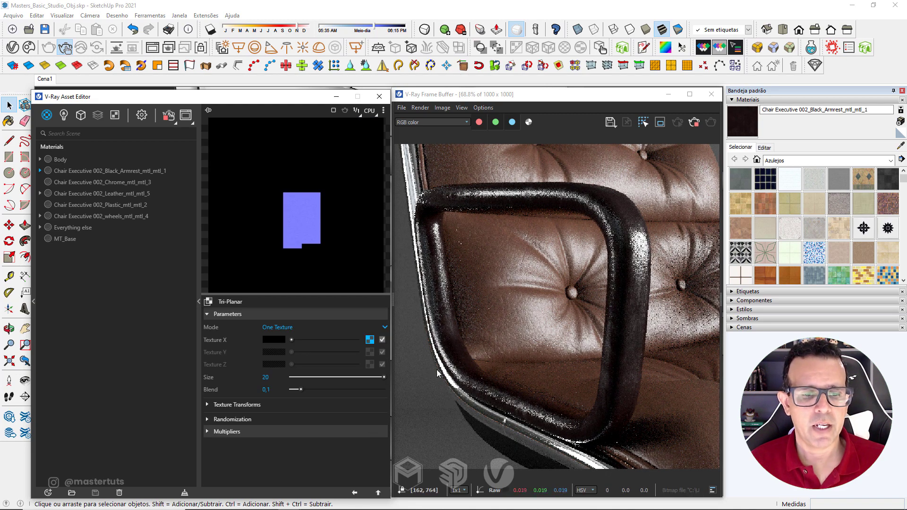
{"action": "left_click", "coordinate": [355, 493]}
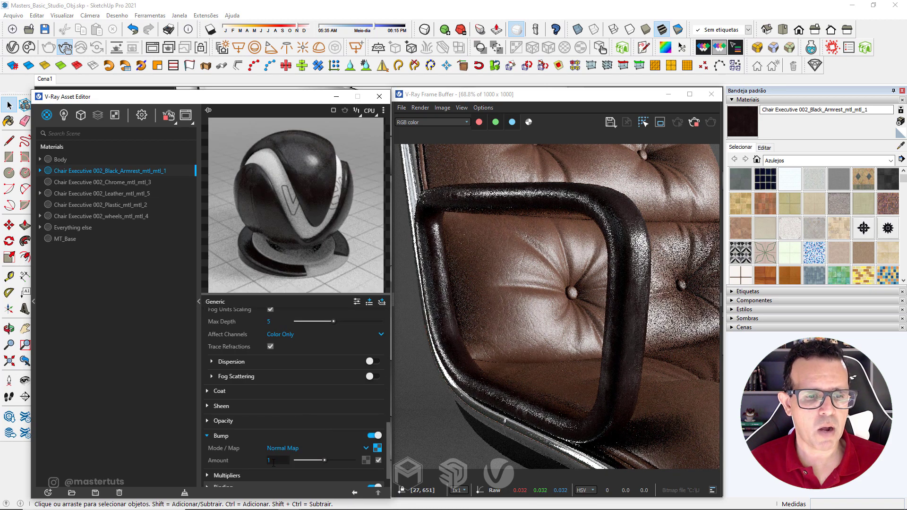
{"action": "type", "text": ".5"}
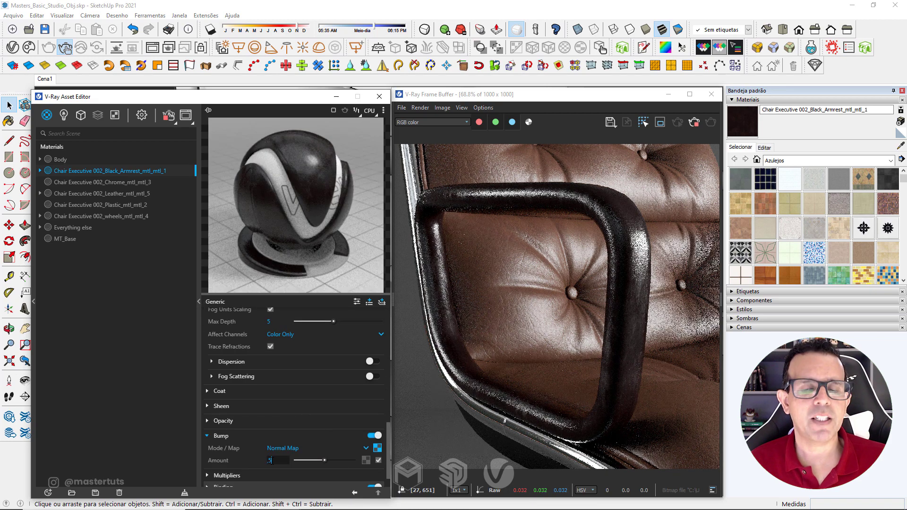
{"action": "key", "text": "Return"}
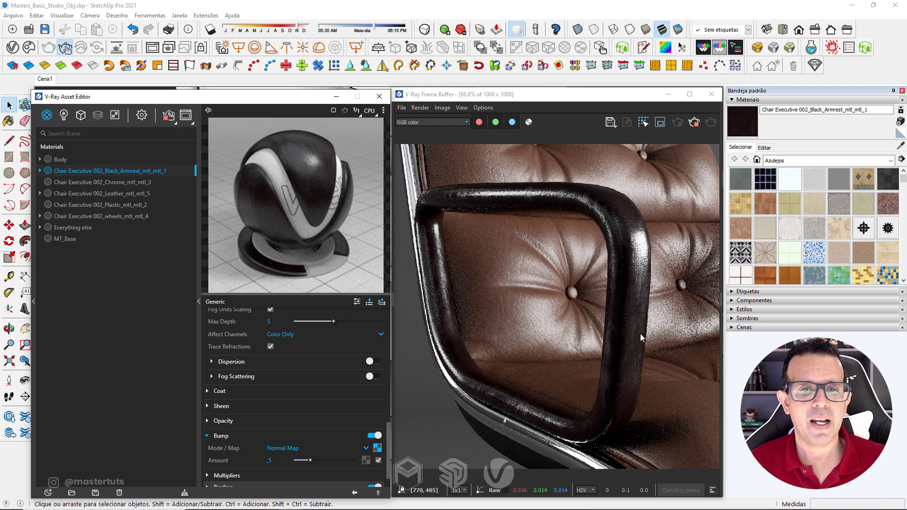
{"action": "left_click", "coordinate": [56, 79]}
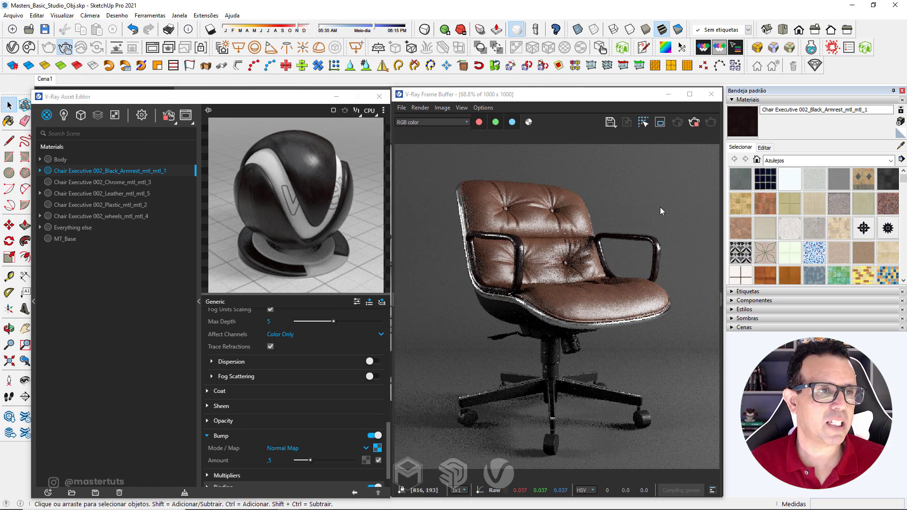
Nudge Chrome_mtl_mtl_3's diffuse colour darker, then select Chair Executive 002_Plastic_mtl_mtl_2
{"action": "left_click", "coordinate": [100, 183]}
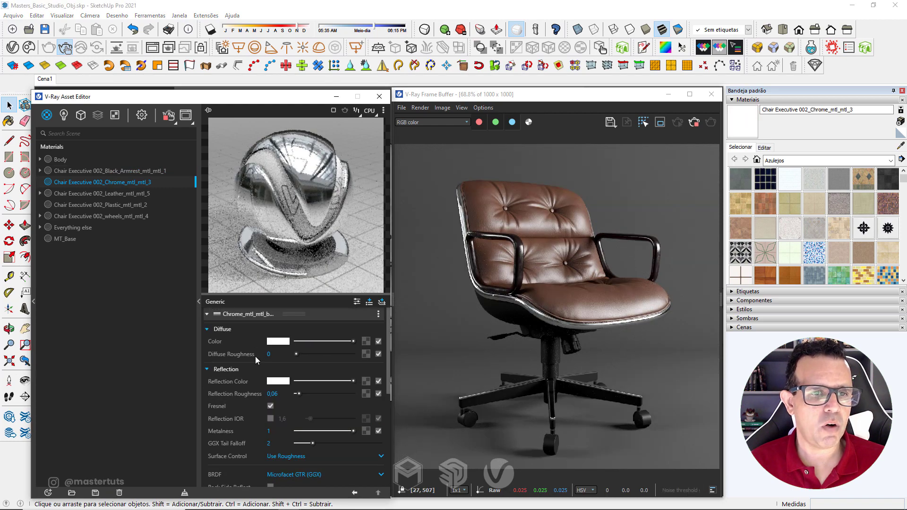
{"action": "left_click", "coordinate": [344, 340]}
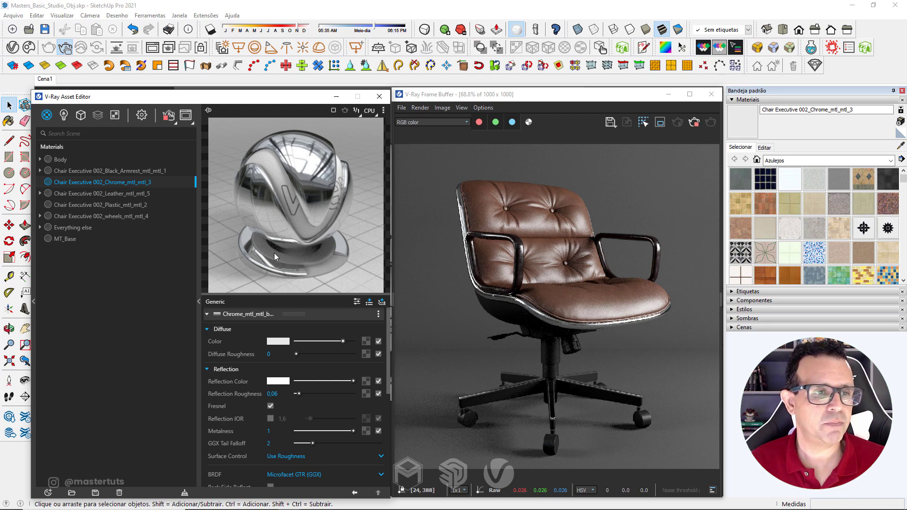
{"action": "left_click", "coordinate": [98, 194]}
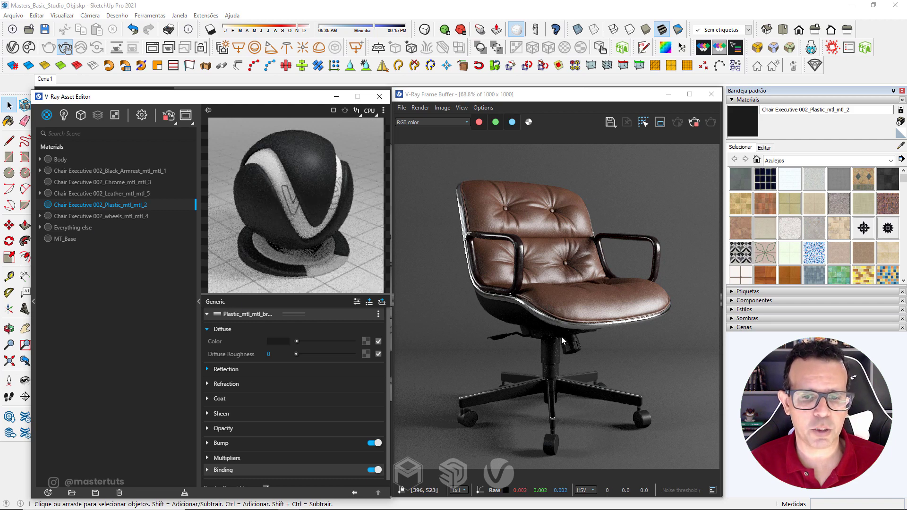
Set the plastic's diffuse colour to RGB 30/30/30
{"action": "left_click", "coordinate": [279, 342]}
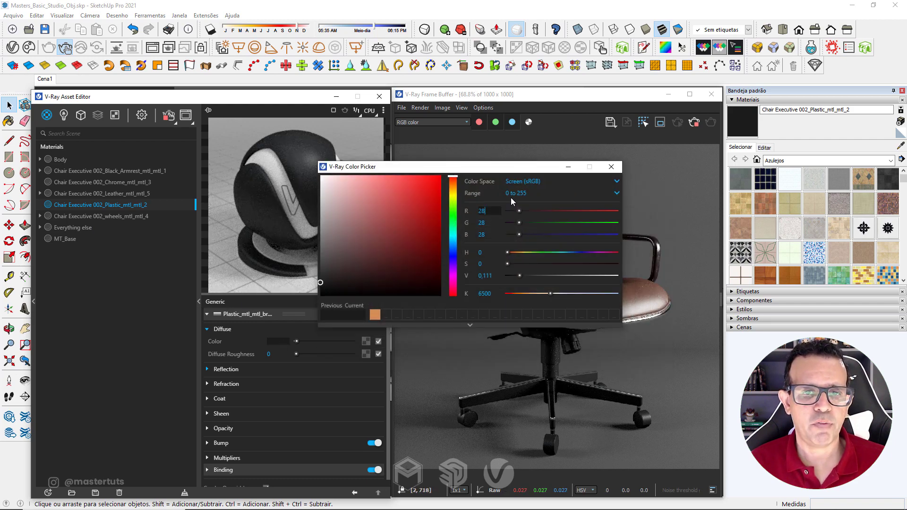
{"action": "type", "text": "0"}
{"action": "key", "text": "Tab"}
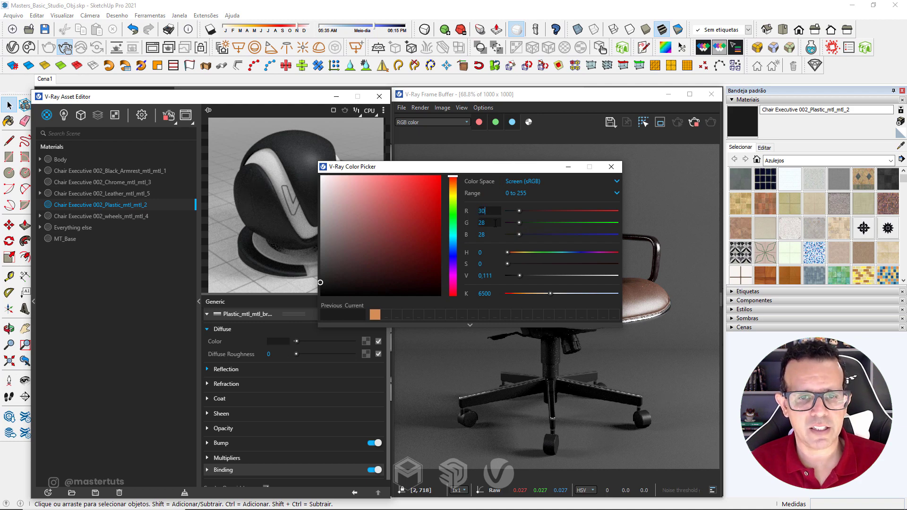
{"action": "type", "text": "30"}
{"action": "key", "text": "Tab"}
{"action": "type", "text": "3"}
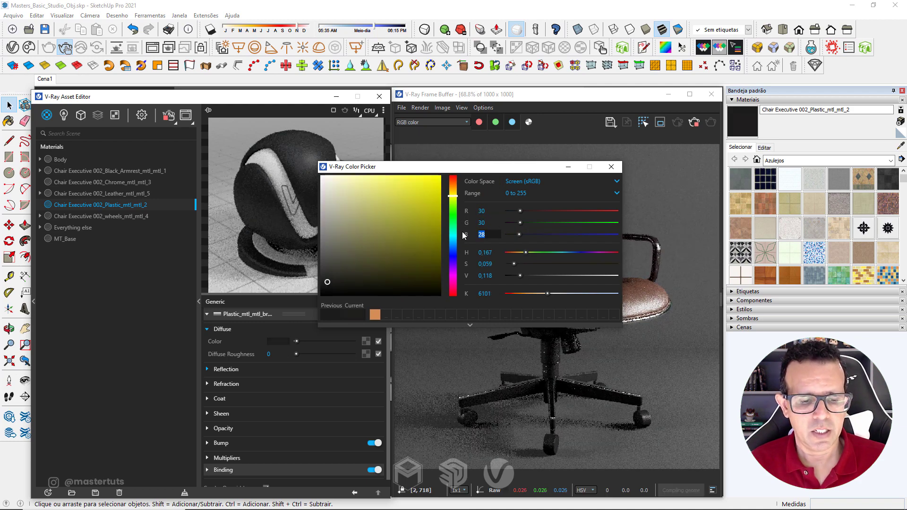
{"action": "type", "text": "0"}
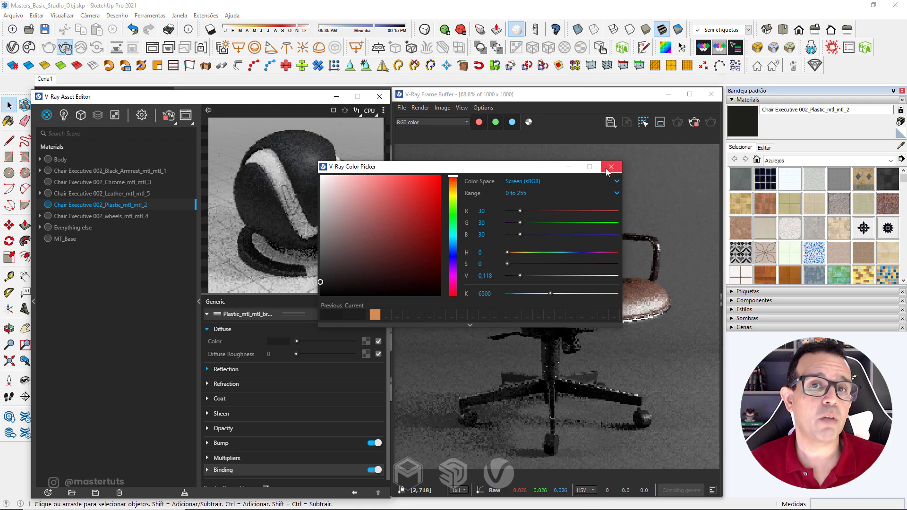
{"action": "left_click", "coordinate": [607, 168]}
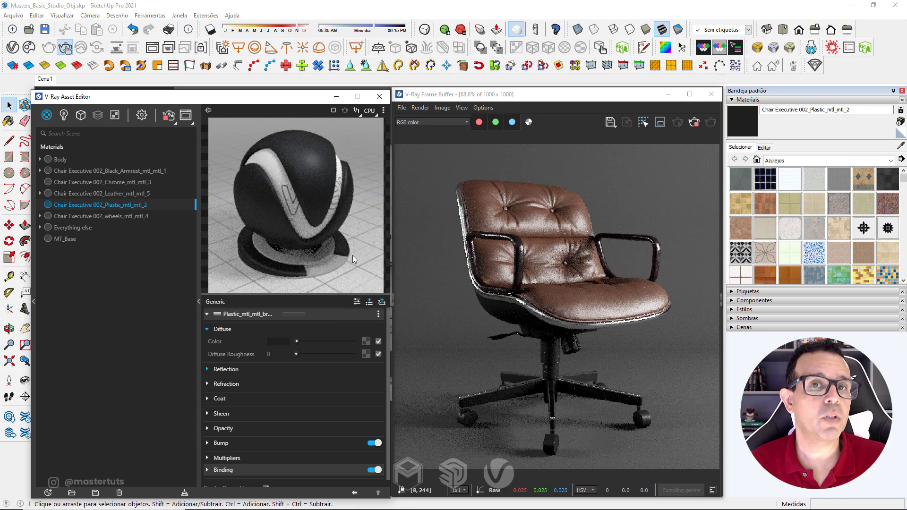
Give the plastic white reflections, no reflection IOR, glossiness 0.85 and refraction IOR 1.5
{"action": "left_click", "coordinate": [241, 369]}
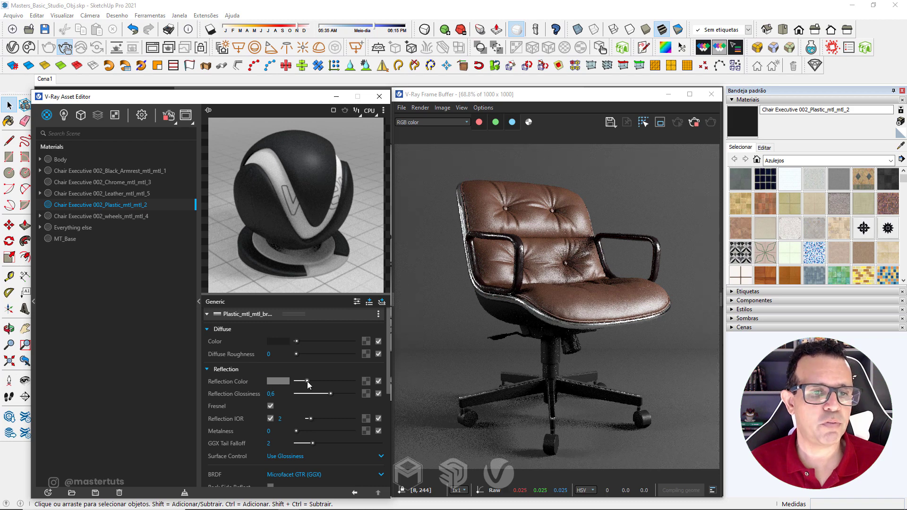
{"action": "left_click_drag", "start_coordinate": [307, 381], "coordinate": [353, 381]}
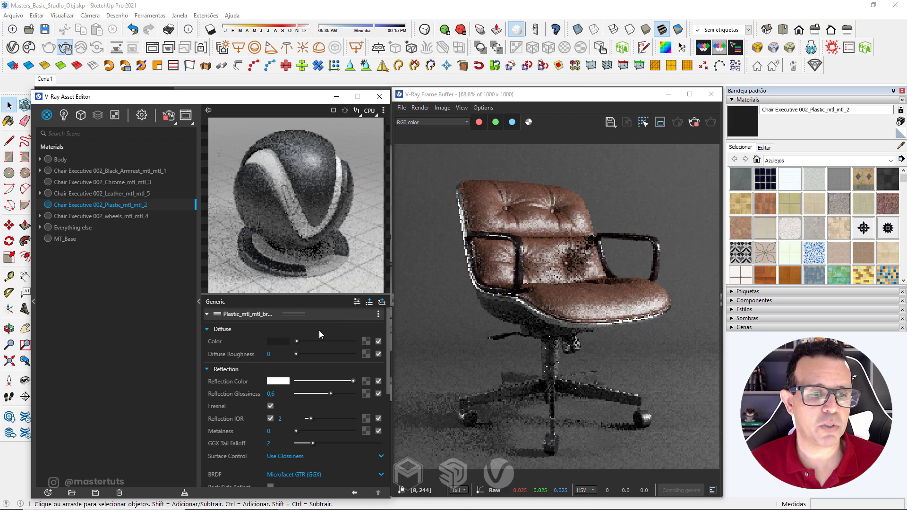
{"action": "left_click", "coordinate": [271, 419]}
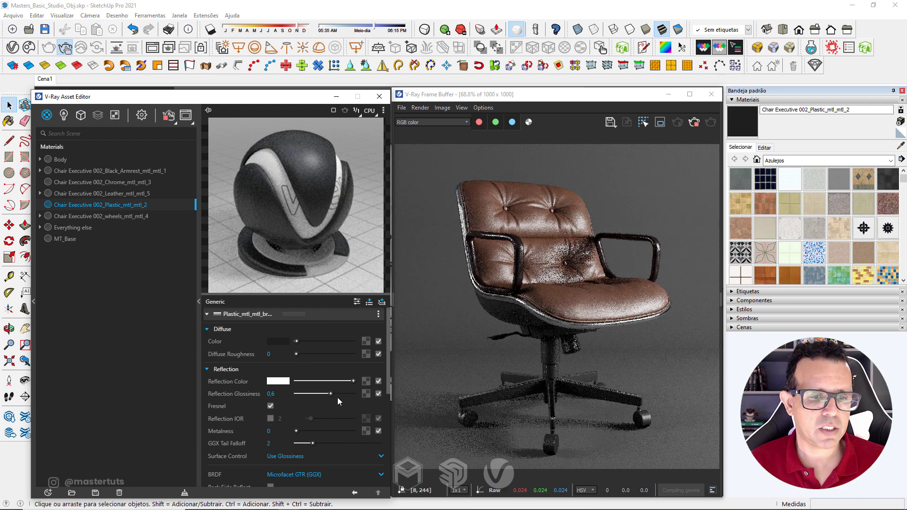
{"action": "left_click_drag", "start_coordinate": [332, 393], "coordinate": [345, 396]}
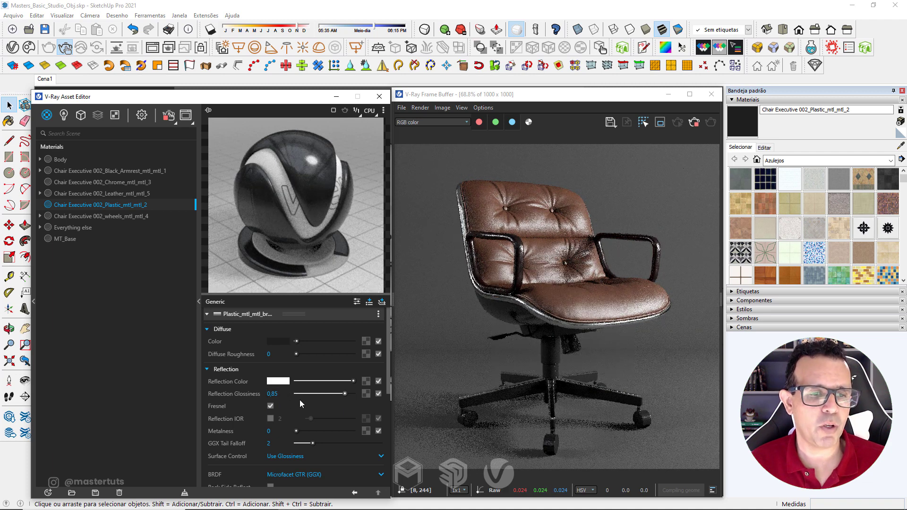
{"action": "scroll", "coordinate": [299, 399], "scroll_direction": "down", "scroll_amount": 3}
{"action": "scroll", "coordinate": [300, 400], "scroll_direction": "down", "scroll_amount": 1}
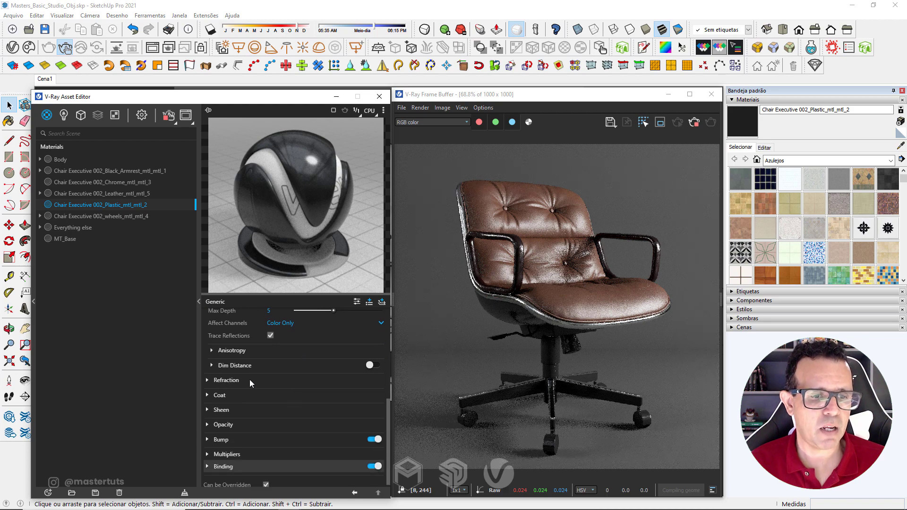
{"action": "left_click", "coordinate": [236, 379]}
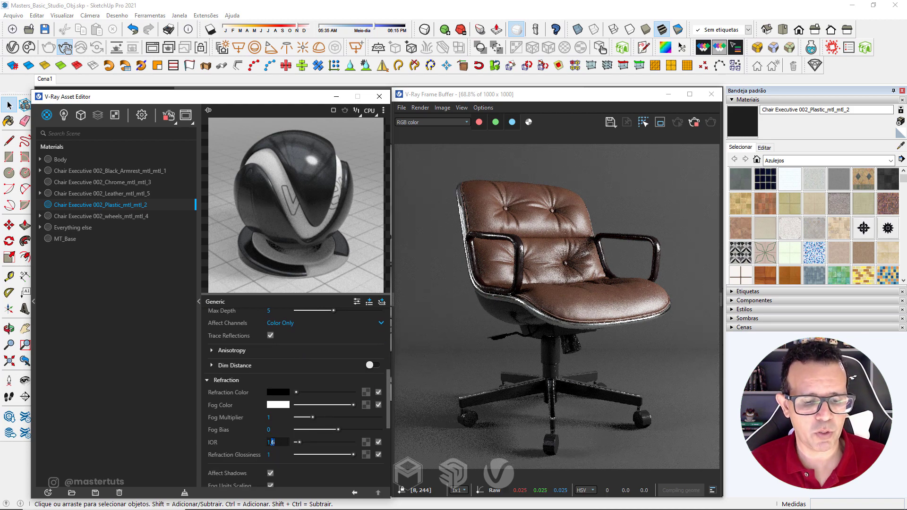
{"action": "type", "text": "1.5"}
{"action": "key", "text": "Return"}
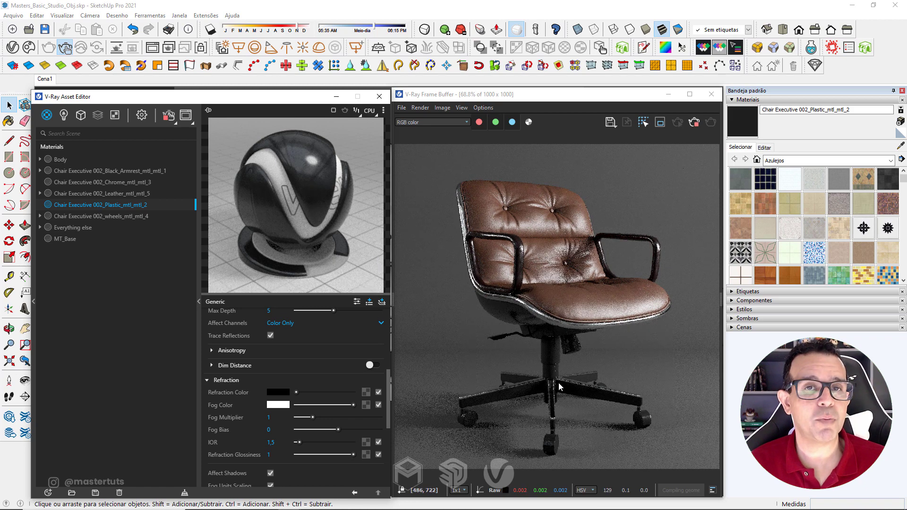
Give the wheels material white reflections, no reflection IOR and glossiness 0.8
{"action": "left_click", "coordinate": [115, 214]}
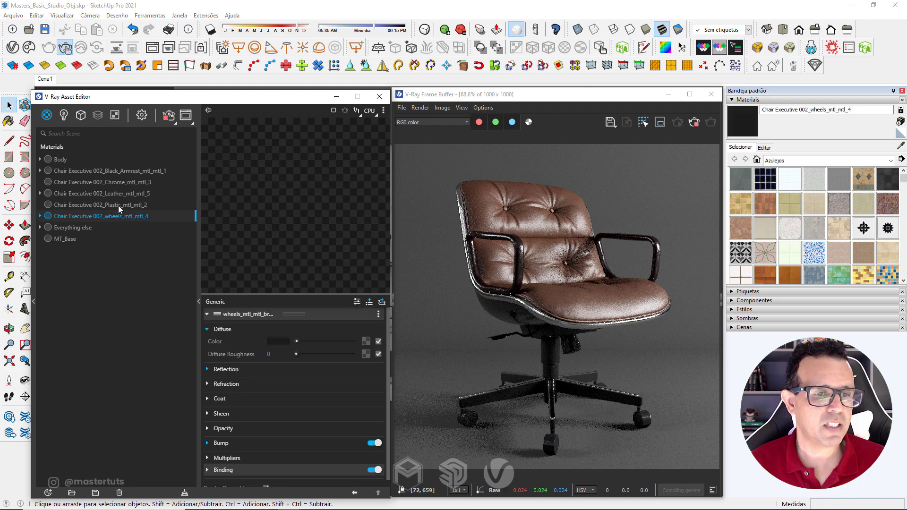
{"action": "left_click", "coordinate": [267, 370]}
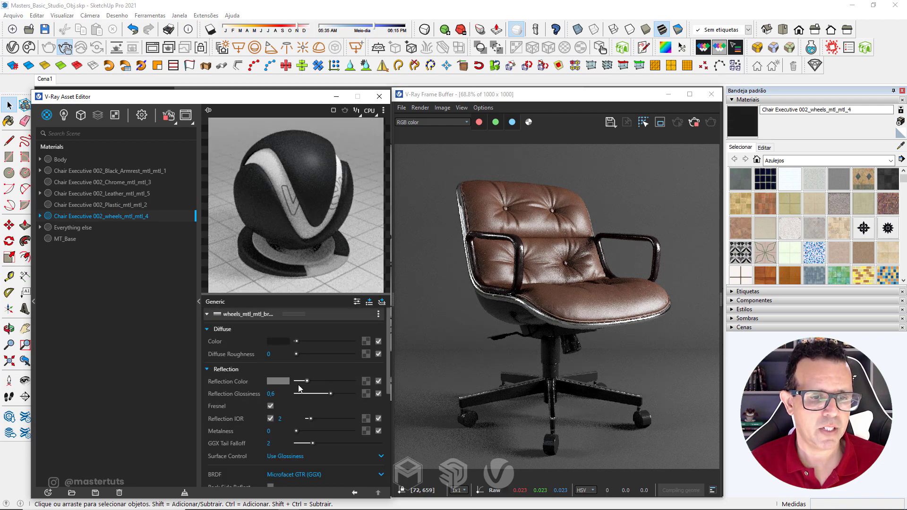
{"action": "left_click_drag", "start_coordinate": [308, 380], "coordinate": [375, 384]}
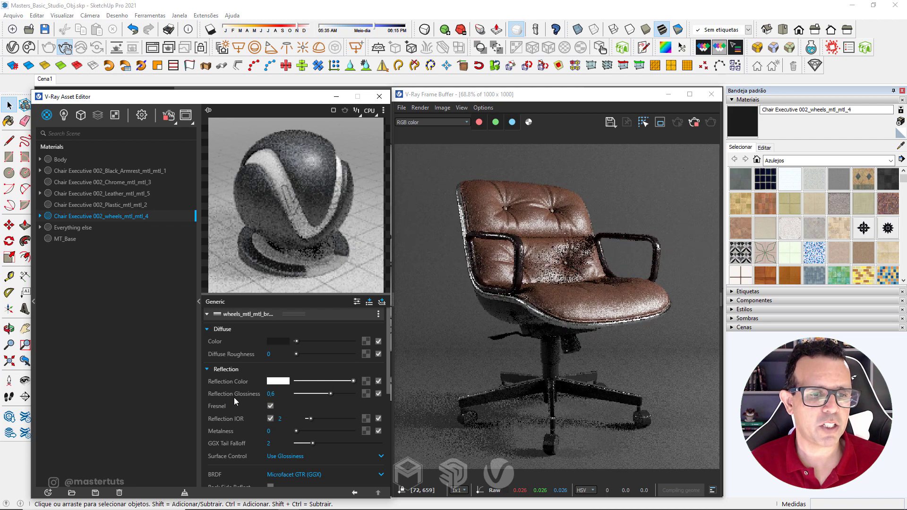
{"action": "left_click", "coordinate": [271, 418]}
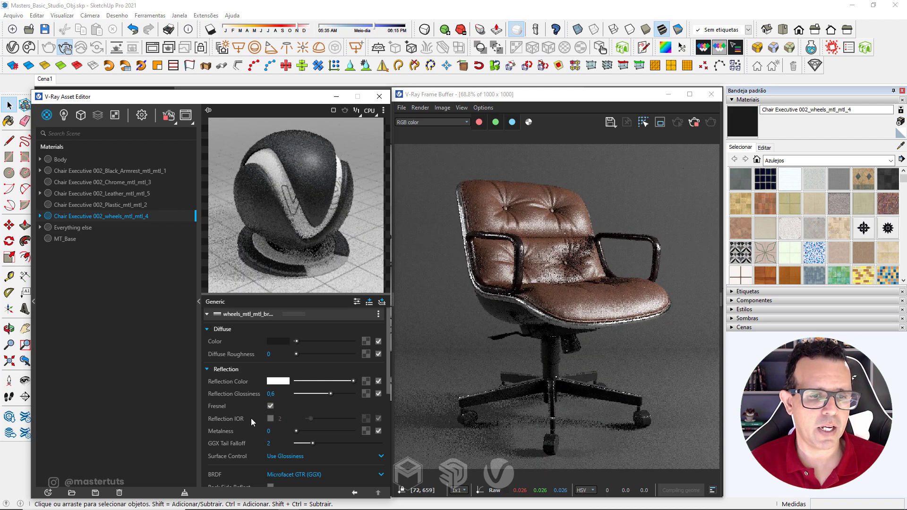
{"action": "left_click_drag", "start_coordinate": [333, 393], "coordinate": [342, 396]}
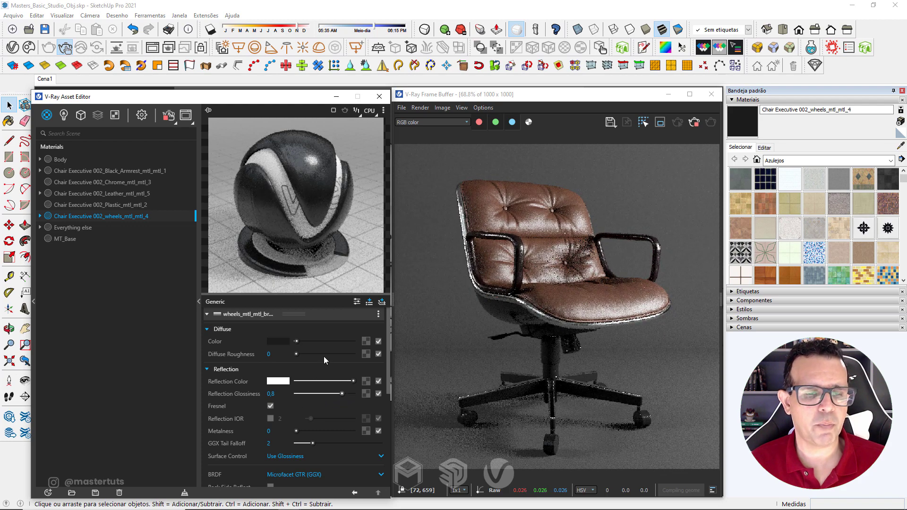
Set the wheels material's refraction IOR to 1,5
{"action": "scroll", "coordinate": [261, 379], "scroll_direction": "down", "scroll_amount": 5}
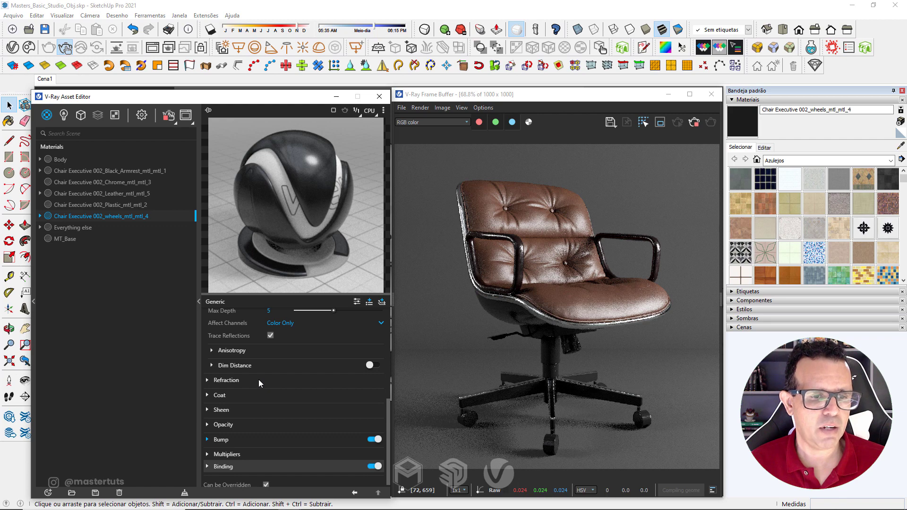
{"action": "scroll", "coordinate": [259, 379], "scroll_direction": "down", "scroll_amount": 1}
{"action": "double_click", "coordinate": [274, 441]}
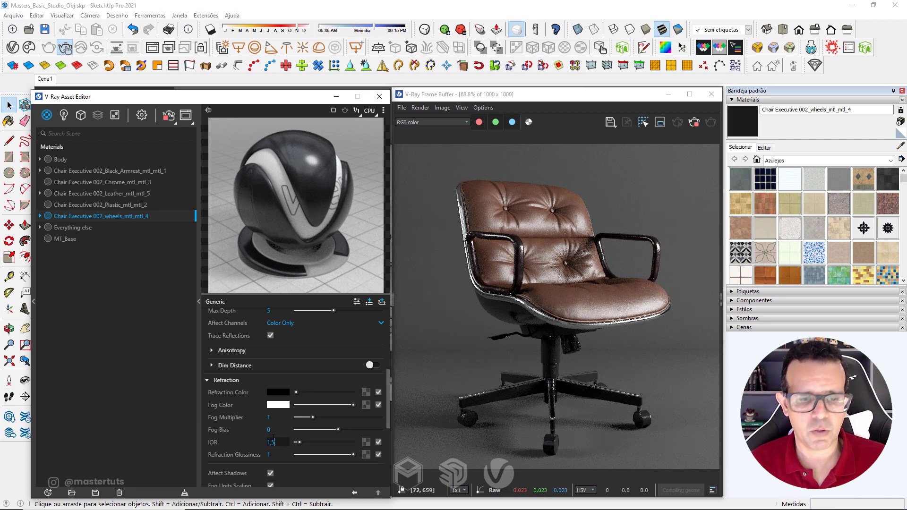
{"action": "key", "text": "Return"}
Review the wheels' bump map bitmap settings, then minimize the Asset Editor
{"action": "scroll", "coordinate": [296, 388], "scroll_direction": "down", "scroll_amount": 4}
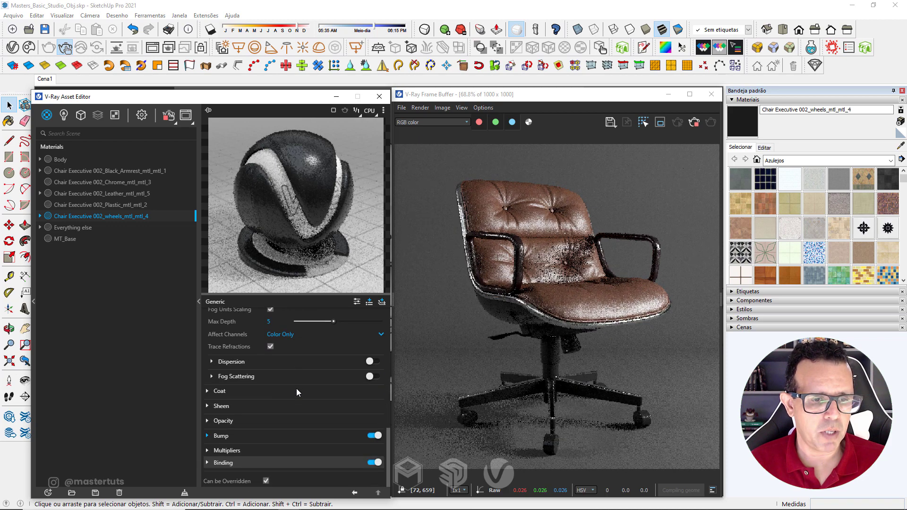
{"action": "left_click", "coordinate": [236, 435]}
{"action": "scroll", "coordinate": [311, 424], "scroll_direction": "down", "scroll_amount": 1}
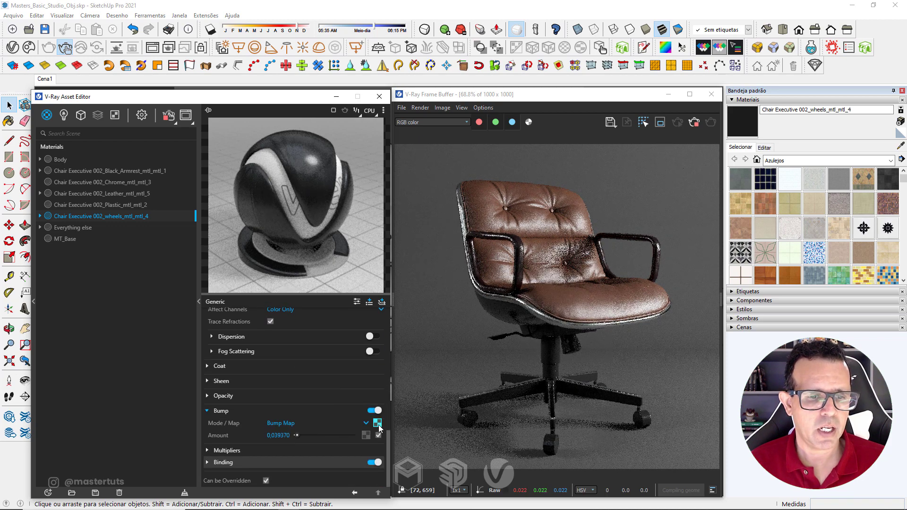
{"action": "left_click", "coordinate": [378, 424]}
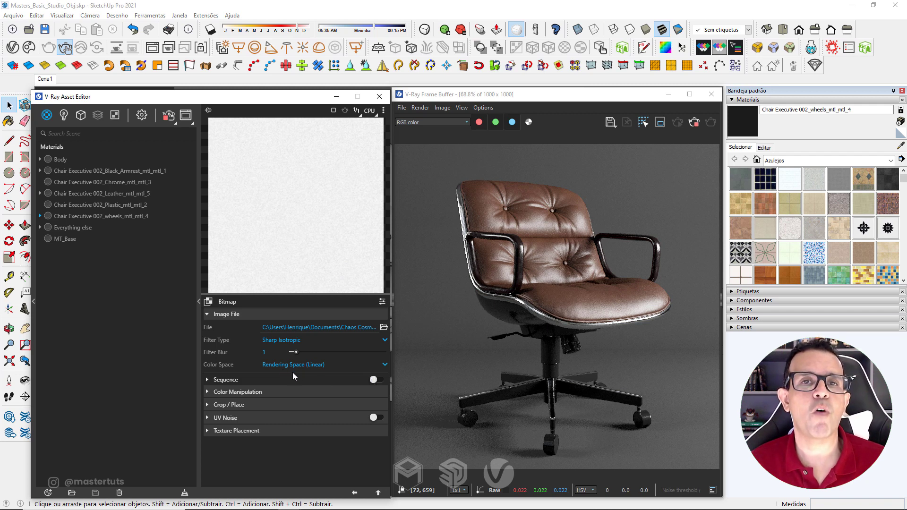
{"action": "left_click", "coordinate": [355, 494]}
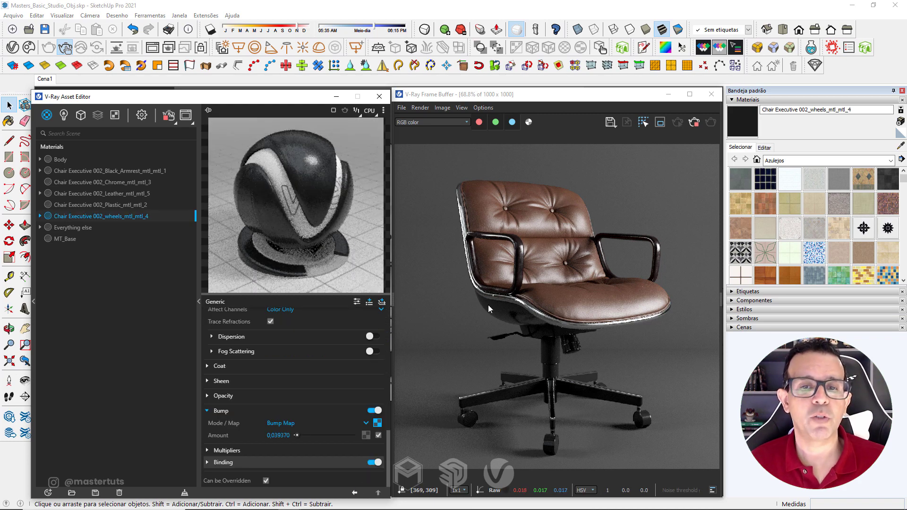
{"action": "left_click", "coordinate": [336, 96]}
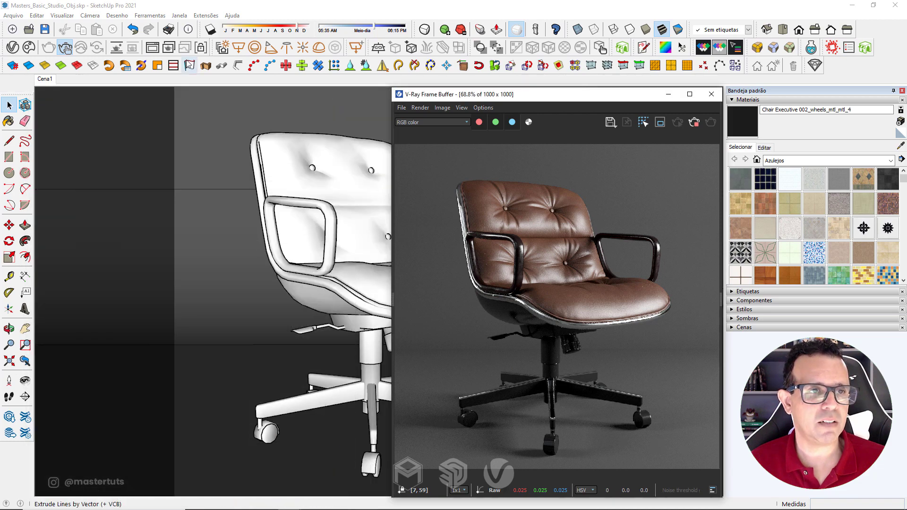
Import another Chair Executive 002 from Chaos Cosmos and place it beside the first chair
{"action": "left_click", "coordinate": [29, 47]}
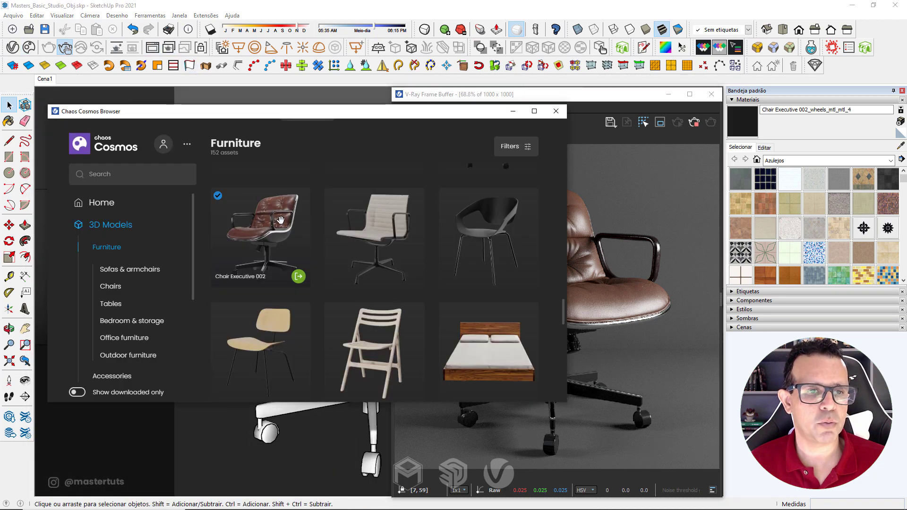
{"action": "left_click", "coordinate": [298, 278]}
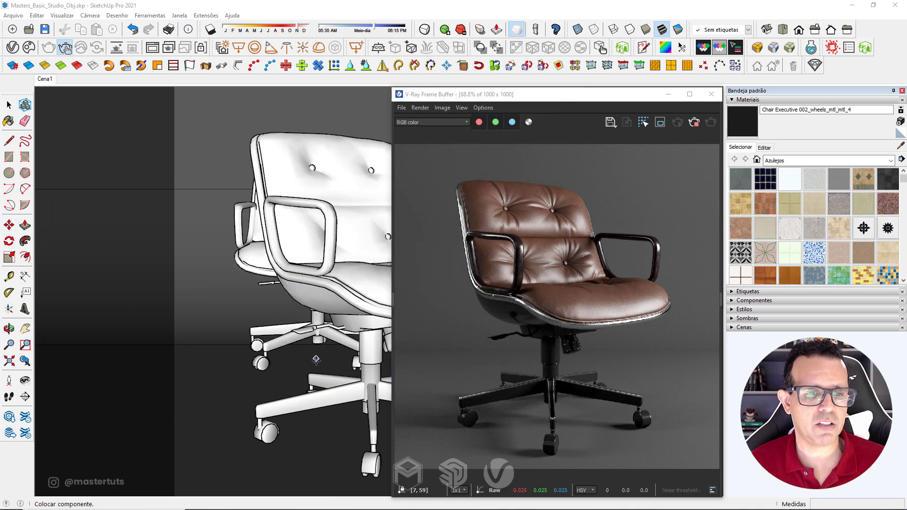
{"action": "left_click_drag", "start_coordinate": [298, 355], "coordinate": [265, 392]}
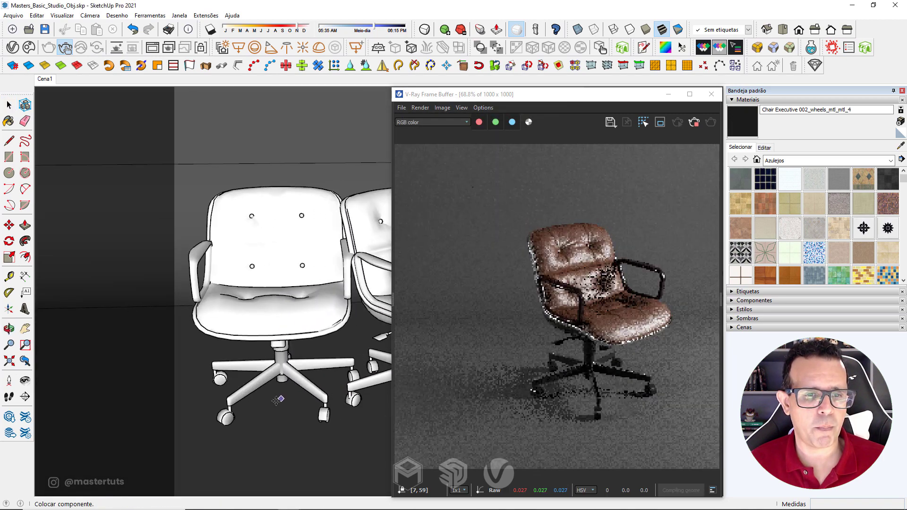
{"action": "left_click", "coordinate": [263, 396]}
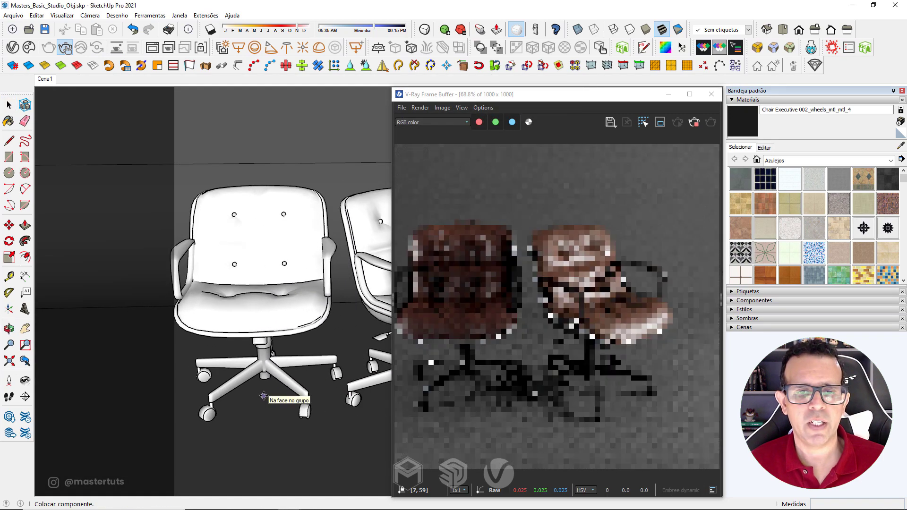
{"action": "key", "text": "Escape"}
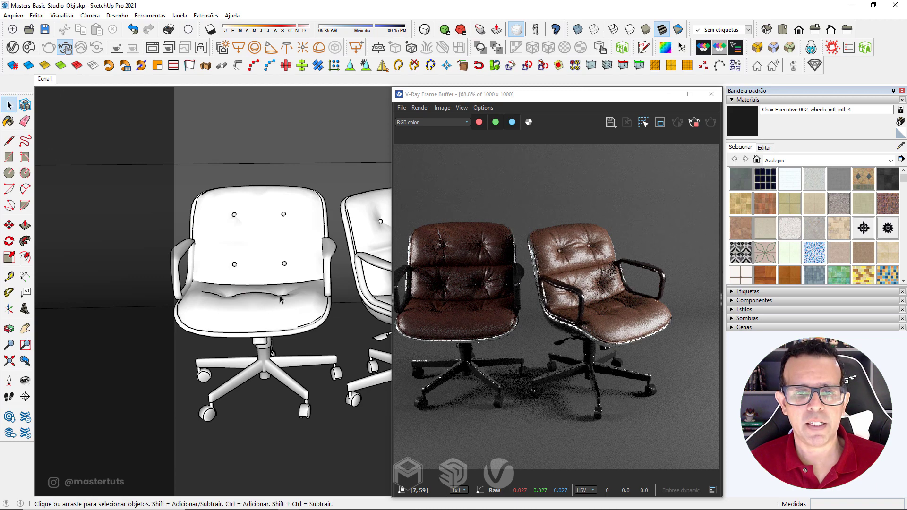
{"action": "middle_click_drag", "start_coordinate": [283, 284], "coordinate": [265, 277]}
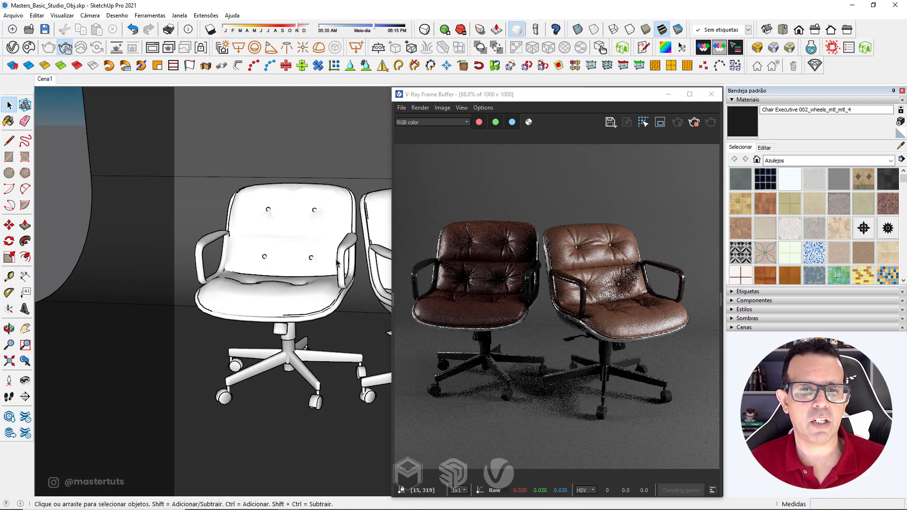
{"action": "scroll", "coordinate": [300, 232], "scroll_direction": "up", "scroll_amount": 2}
{"action": "scroll", "coordinate": [302, 234], "scroll_direction": "up", "scroll_amount": 3}
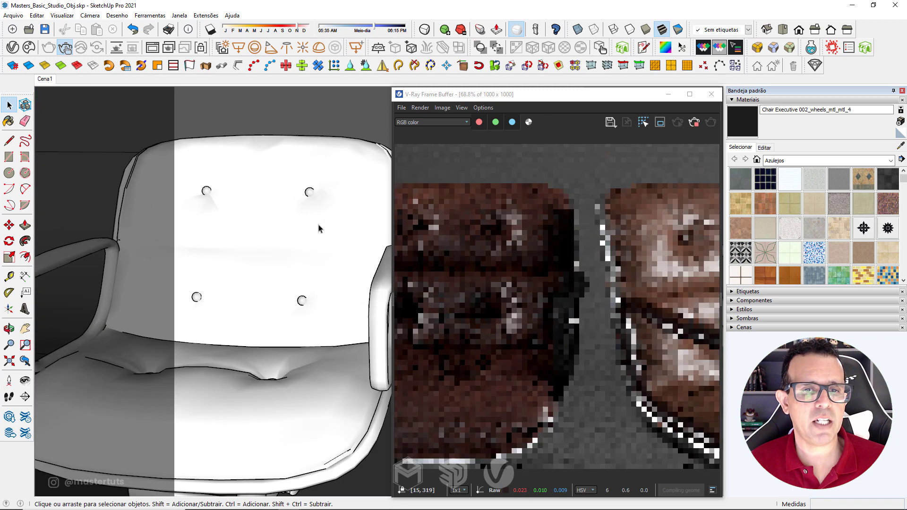
{"action": "scroll", "coordinate": [307, 243], "scroll_direction": "up", "scroll_amount": 2}
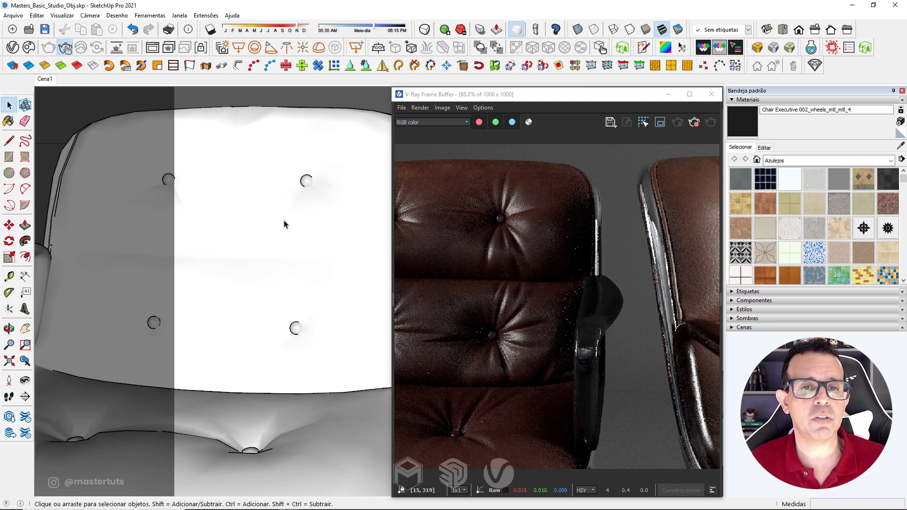
{"action": "scroll", "coordinate": [285, 226], "scroll_direction": "down", "scroll_amount": 1}
{"action": "scroll", "coordinate": [246, 245], "scroll_direction": "down", "scroll_amount": 3}
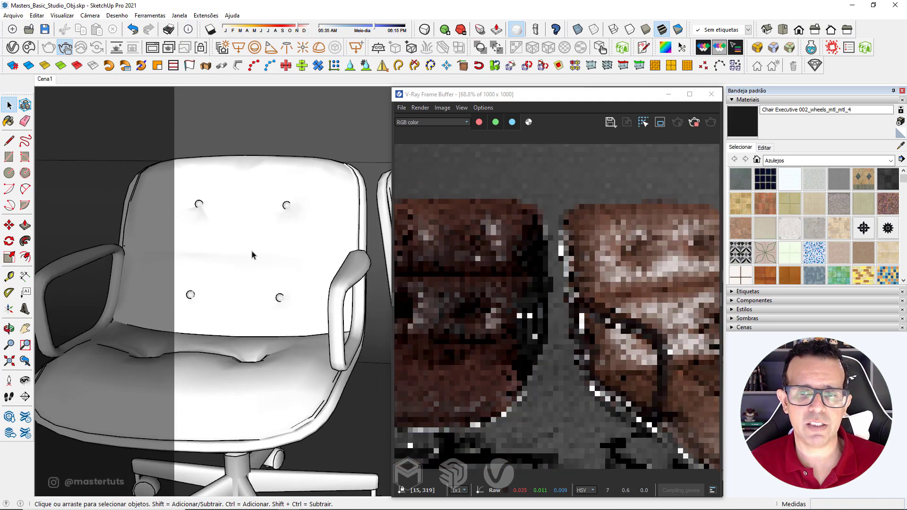
{"action": "scroll", "coordinate": [252, 255], "scroll_direction": "down", "scroll_amount": 2}
{"action": "scroll", "coordinate": [265, 255], "scroll_direction": "down", "scroll_amount": 1}
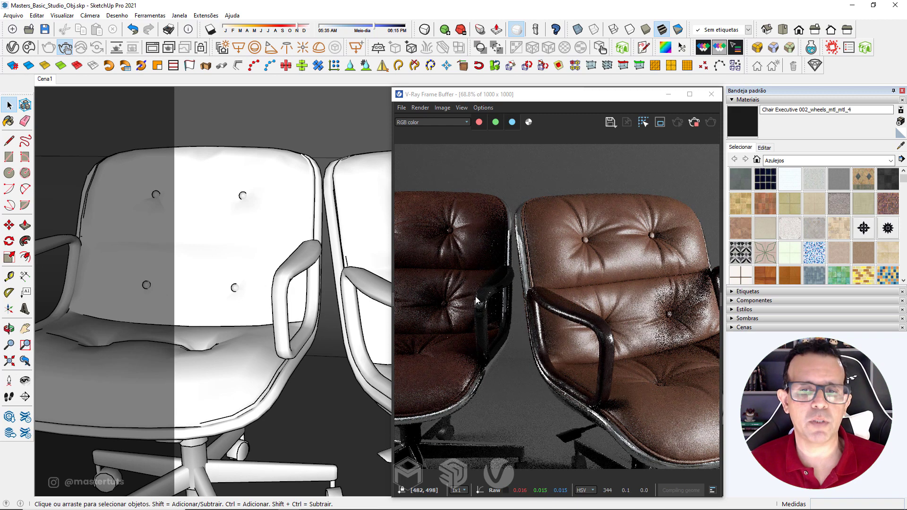
{"action": "mouse_move", "coordinate": [292, 298]}
{"action": "middle_mouse_down"}
{"action": "mouse_move", "coordinate": [323, 307]}
{"action": "mouse_move", "coordinate": [296, 287]}
{"action": "mouse_move", "coordinate": [208, 319]}
{"action": "middle_mouse_up"}
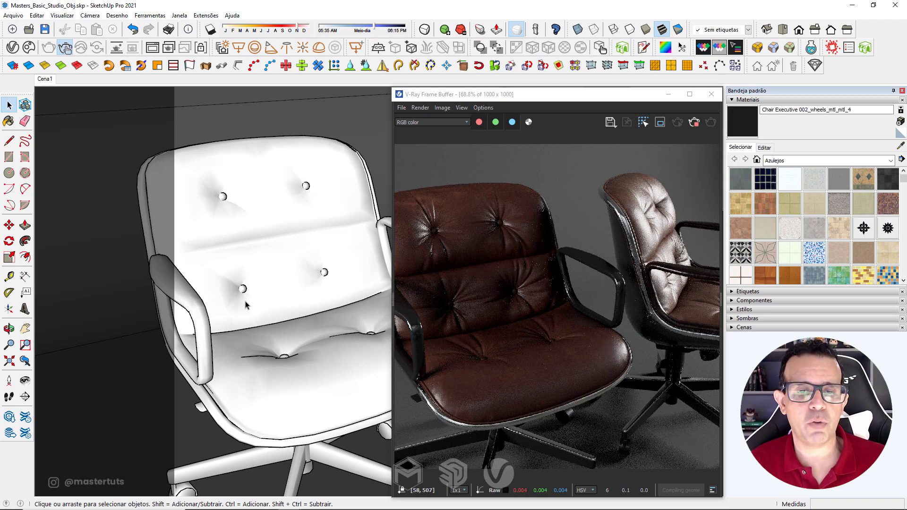
{"action": "mouse_move", "coordinate": [248, 315]}
{"action": "middle_mouse_down"}
{"action": "mouse_move", "coordinate": [206, 312]}
{"action": "mouse_move", "coordinate": [209, 289]}
{"action": "middle_mouse_up"}
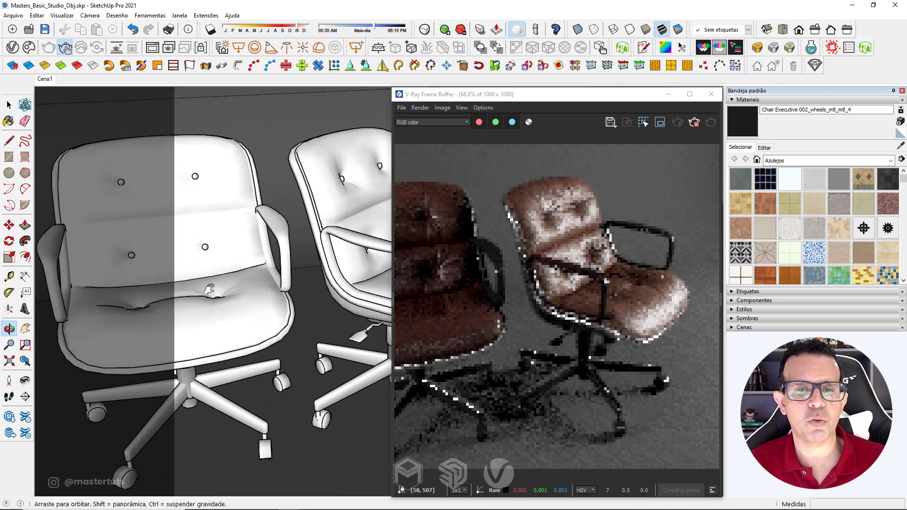
{"action": "scroll", "coordinate": [284, 245], "scroll_direction": "up", "scroll_amount": 2}
{"action": "scroll", "coordinate": [321, 260], "scroll_direction": "up", "scroll_amount": 3}
{"action": "scroll", "coordinate": [326, 267], "scroll_direction": "up", "scroll_amount": 3}
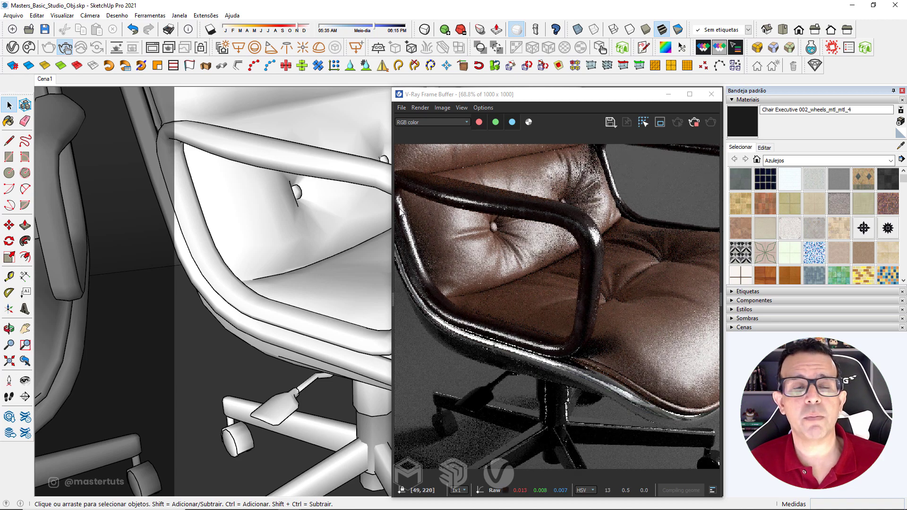
{"action": "scroll", "coordinate": [350, 187], "scroll_direction": "up", "scroll_amount": 2}
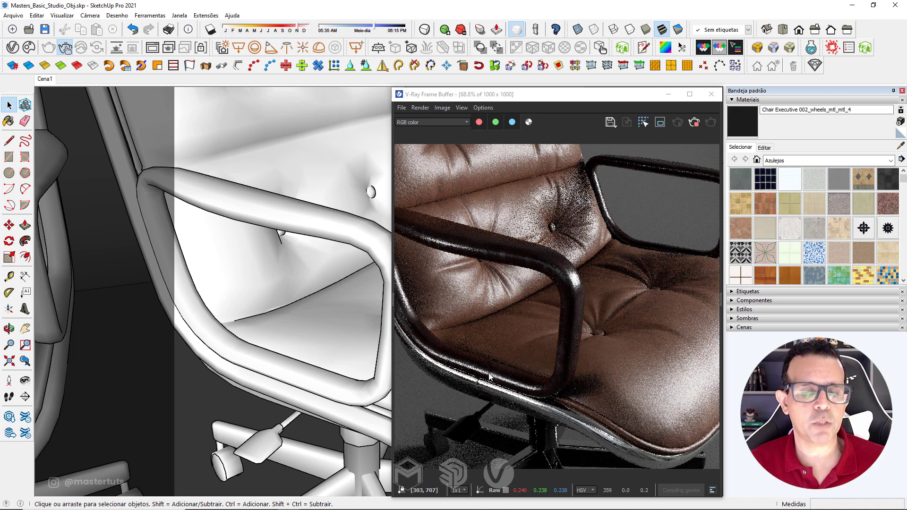
{"action": "scroll", "coordinate": [270, 315], "scroll_direction": "down", "scroll_amount": 2}
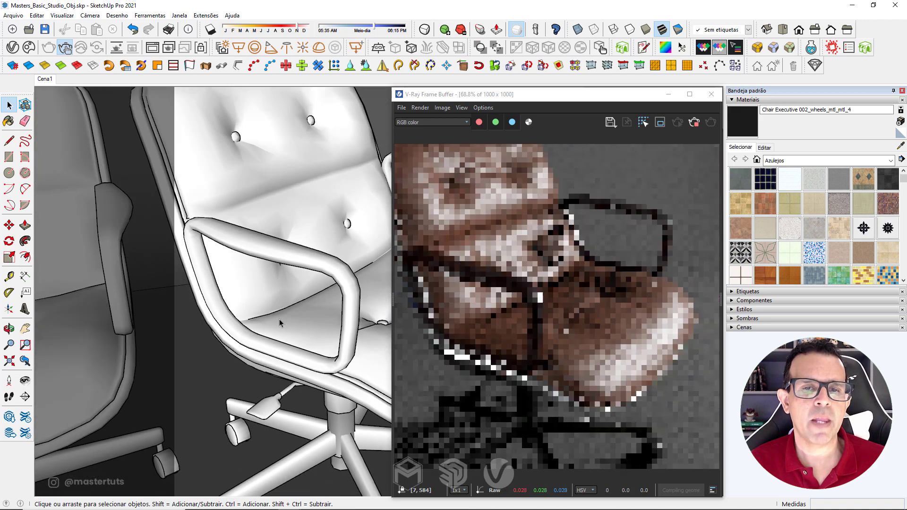
{"action": "scroll", "coordinate": [302, 297], "scroll_direction": "down", "scroll_amount": 2}
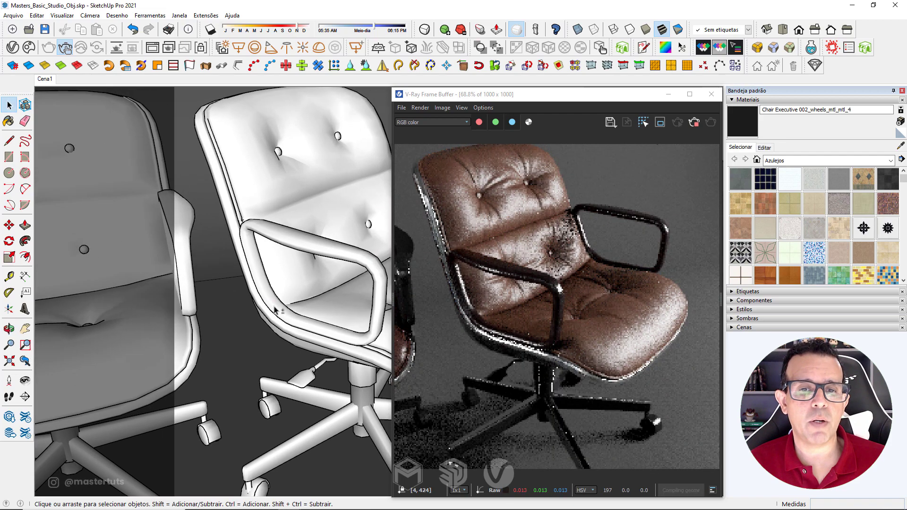
{"action": "mouse_move", "coordinate": [337, 266]}
{"action": "middle_mouse_down"}
{"action": "mouse_move", "coordinate": [395, 313]}
{"action": "mouse_move", "coordinate": [265, 340]}
{"action": "middle_mouse_up"}
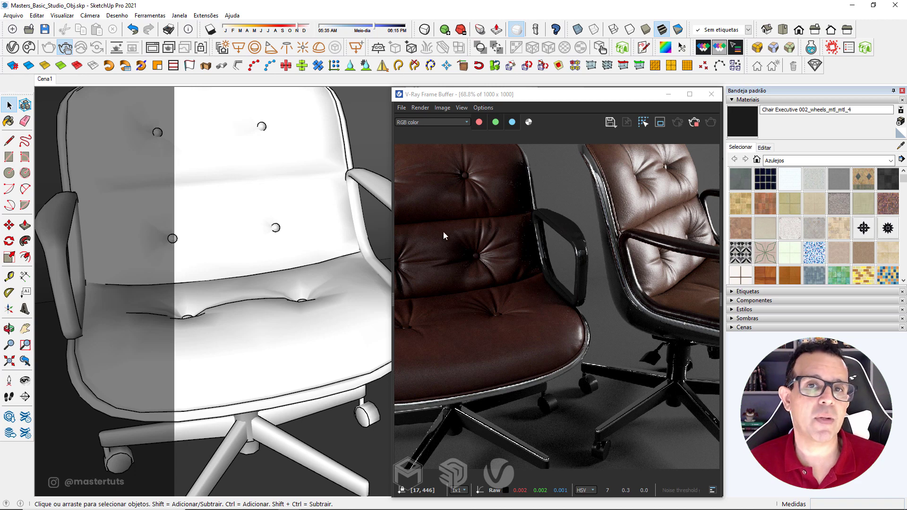
{"action": "scroll", "coordinate": [465, 232], "scroll_direction": "down", "scroll_amount": 1}
{"action": "scroll", "coordinate": [475, 272], "scroll_direction": "up", "scroll_amount": 2}
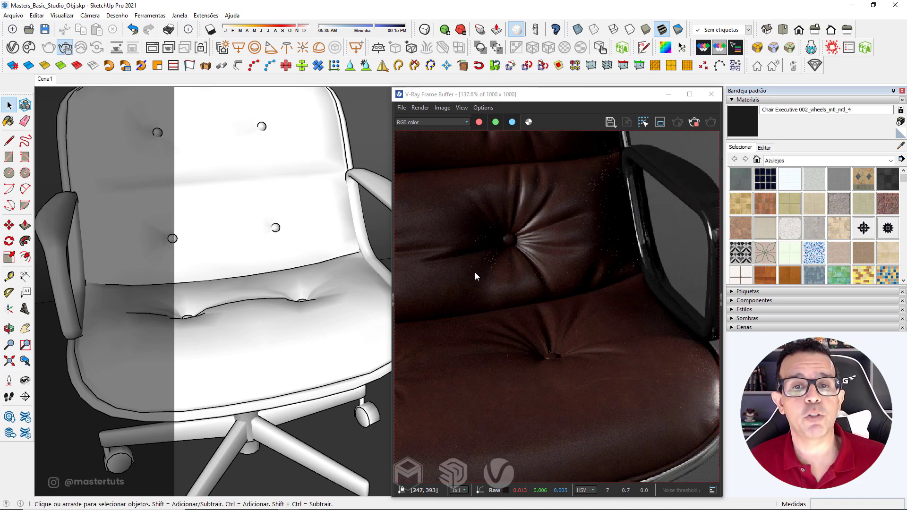
{"action": "scroll", "coordinate": [475, 272], "scroll_direction": "down", "scroll_amount": 1}
{"action": "middle_click_drag", "start_coordinate": [292, 256], "coordinate": [233, 269], "text": "shift"}
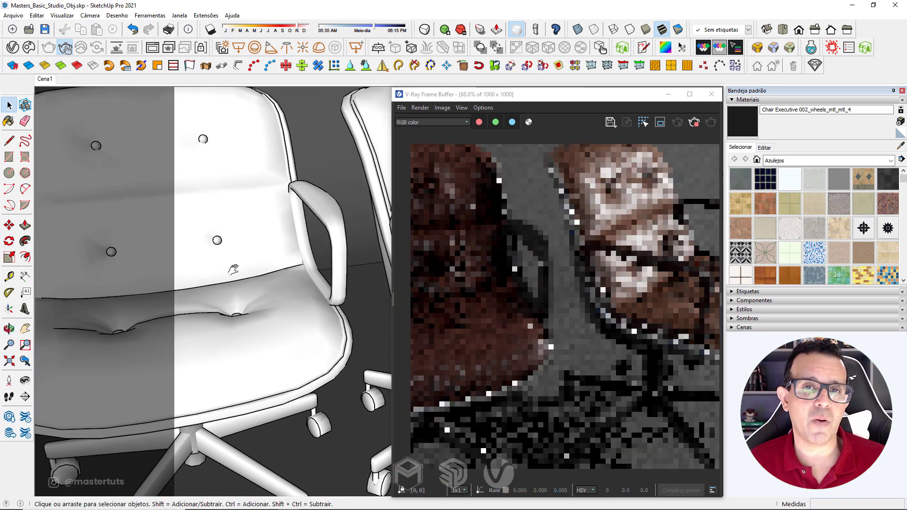